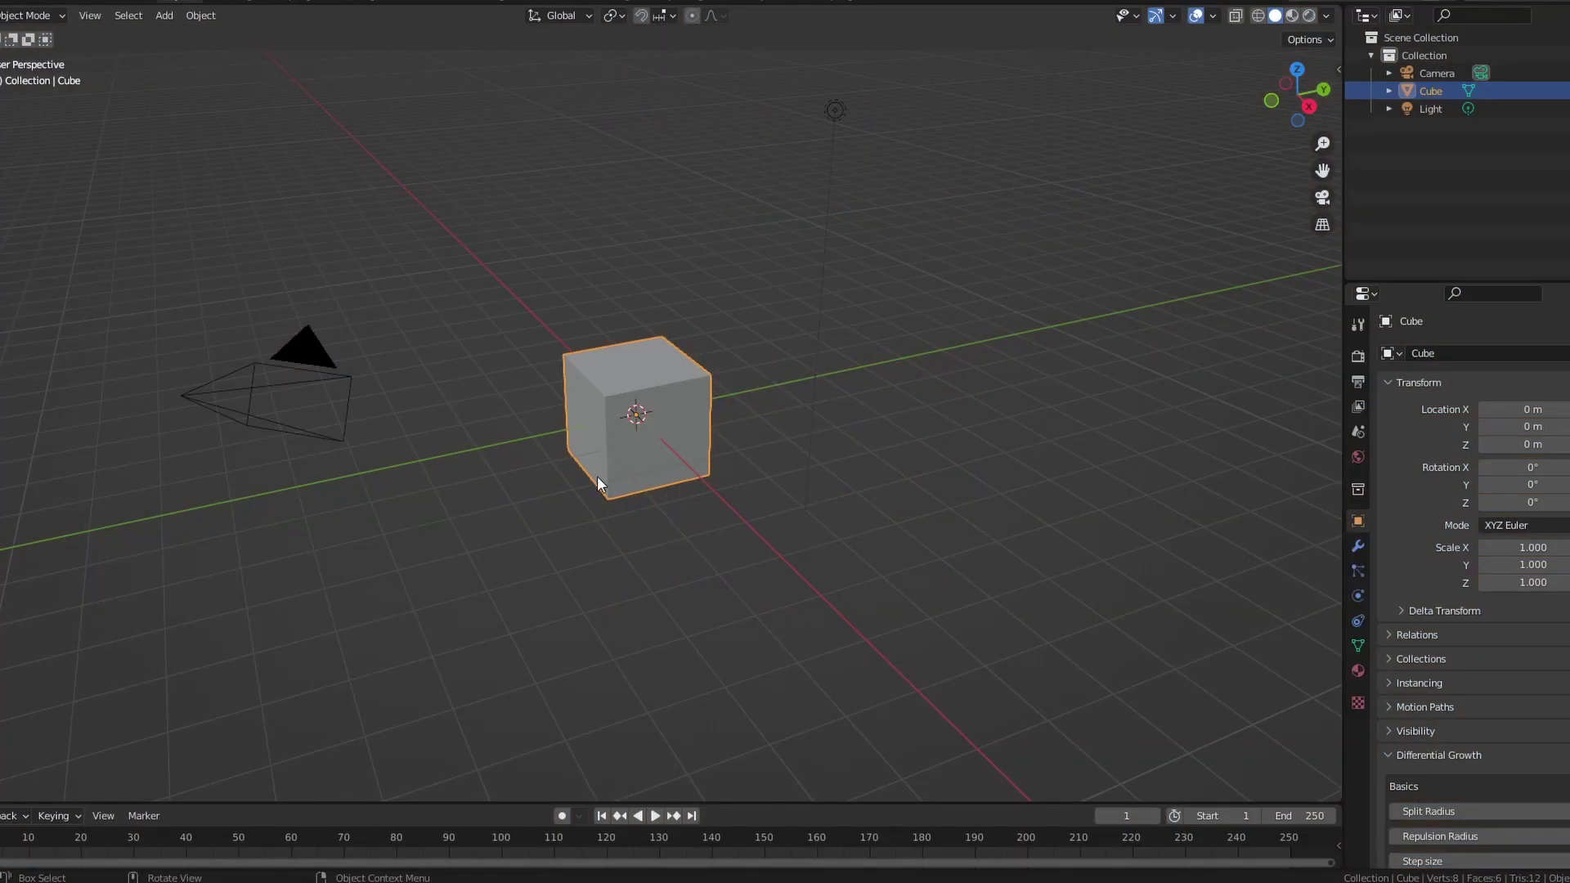
# - Delete the default cube from the scene
pyautogui.moveTo(597, 476); pyautogui.dragTo(648, 478, button='middle')
pyautogui.rightClick(648, 478)
pyautogui.click(609, 782)
# - Add a mesh plane and enter Edit Mode on it
pyautogui.click(164, 14)
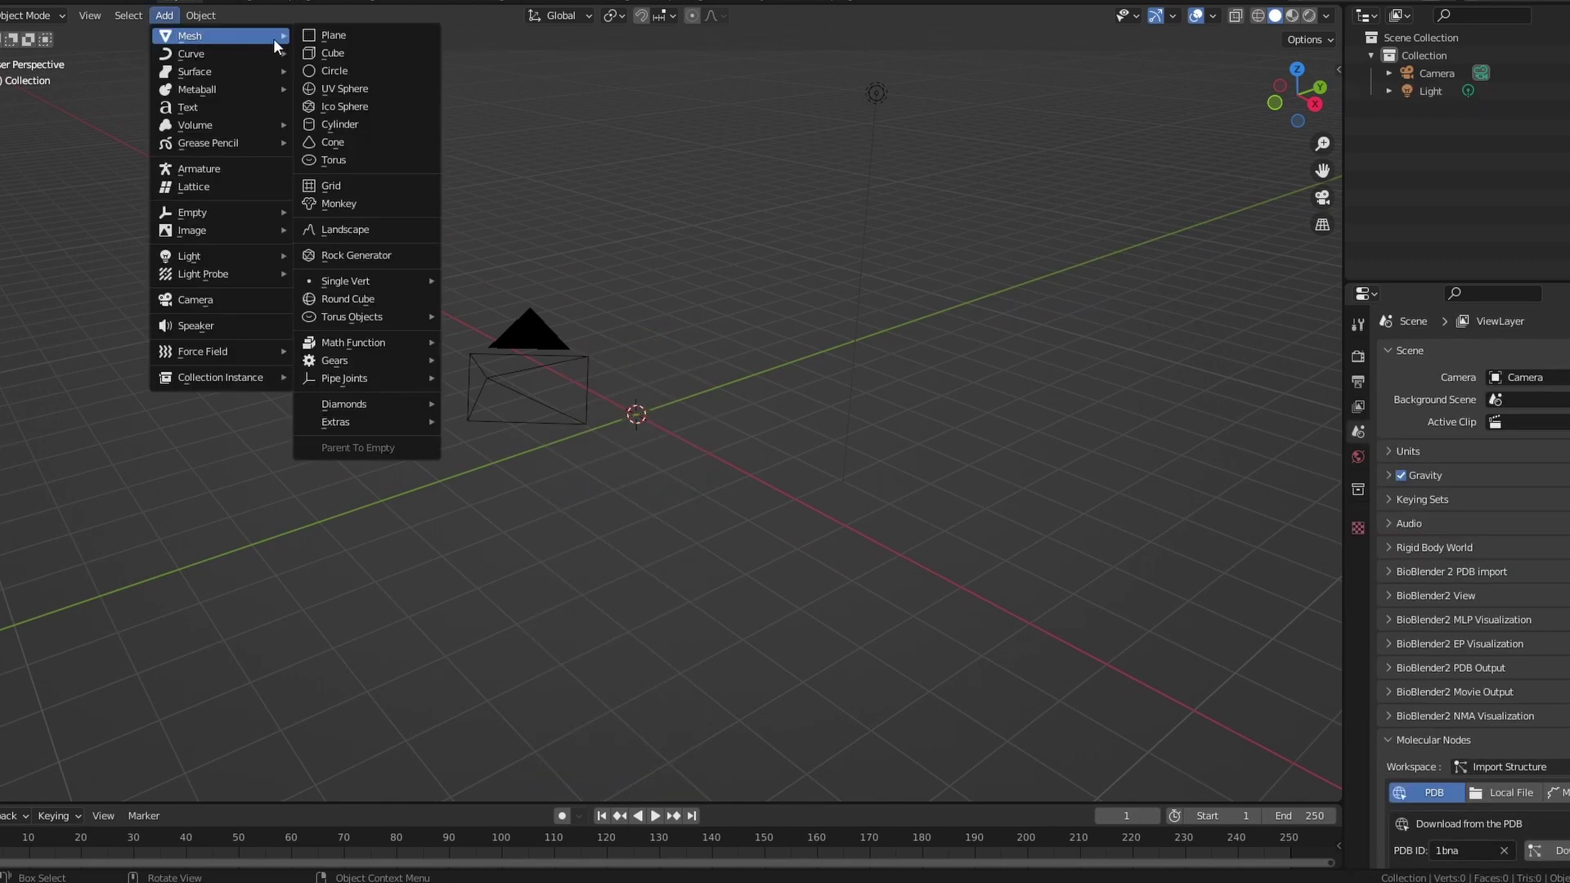
pyautogui.click(321, 36)
pyautogui.press('Tab')
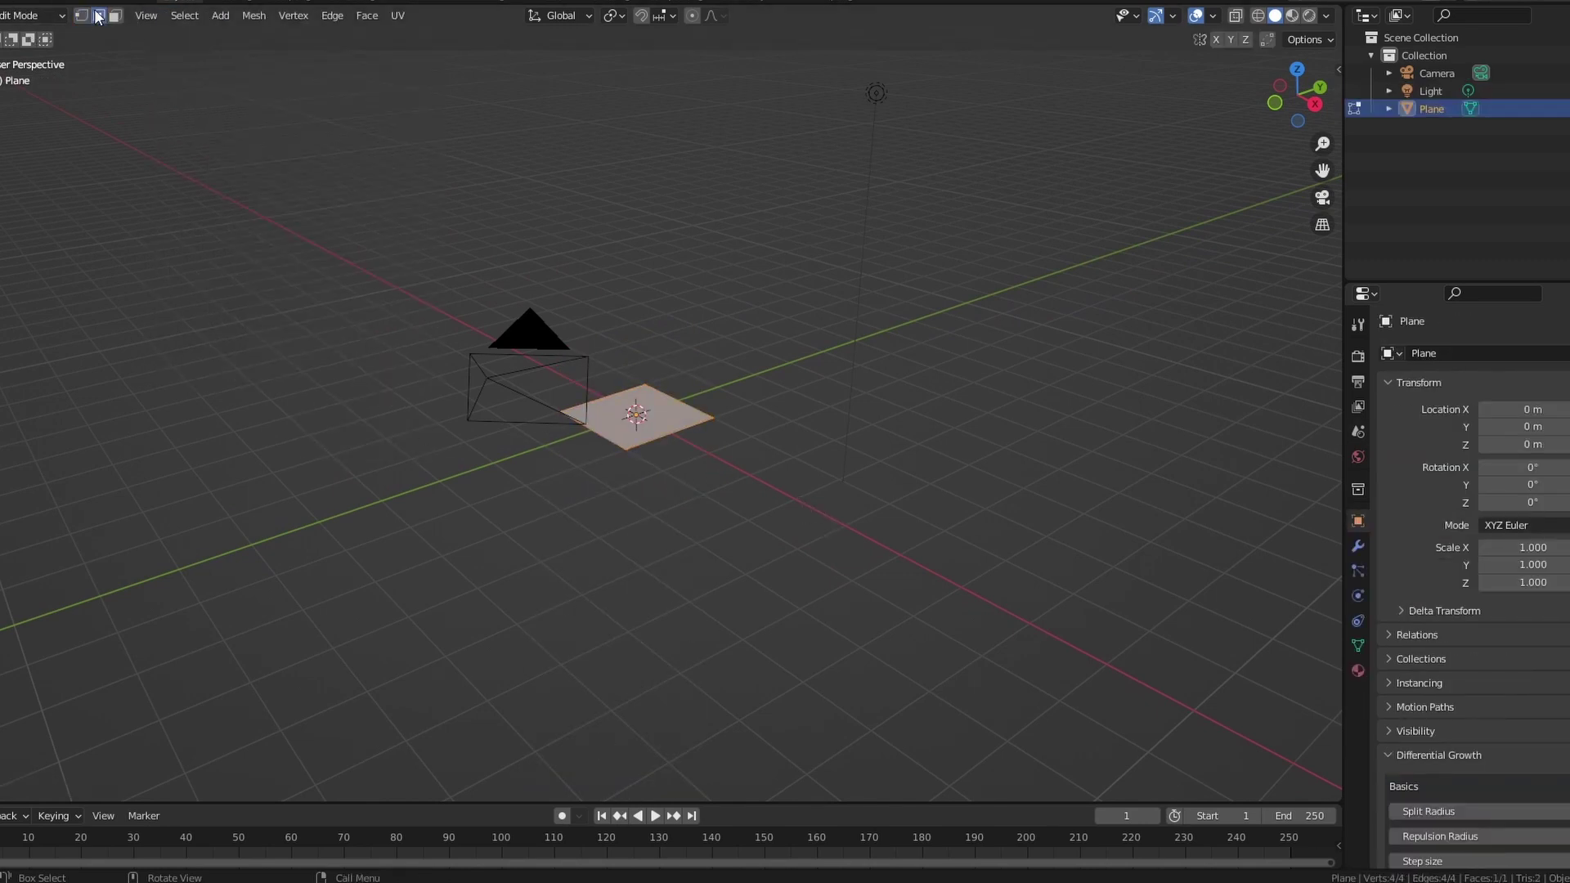
# - In Top view, cut an edge loop across the plane with the Loop Cut tool
pyautogui.click(0, 464)
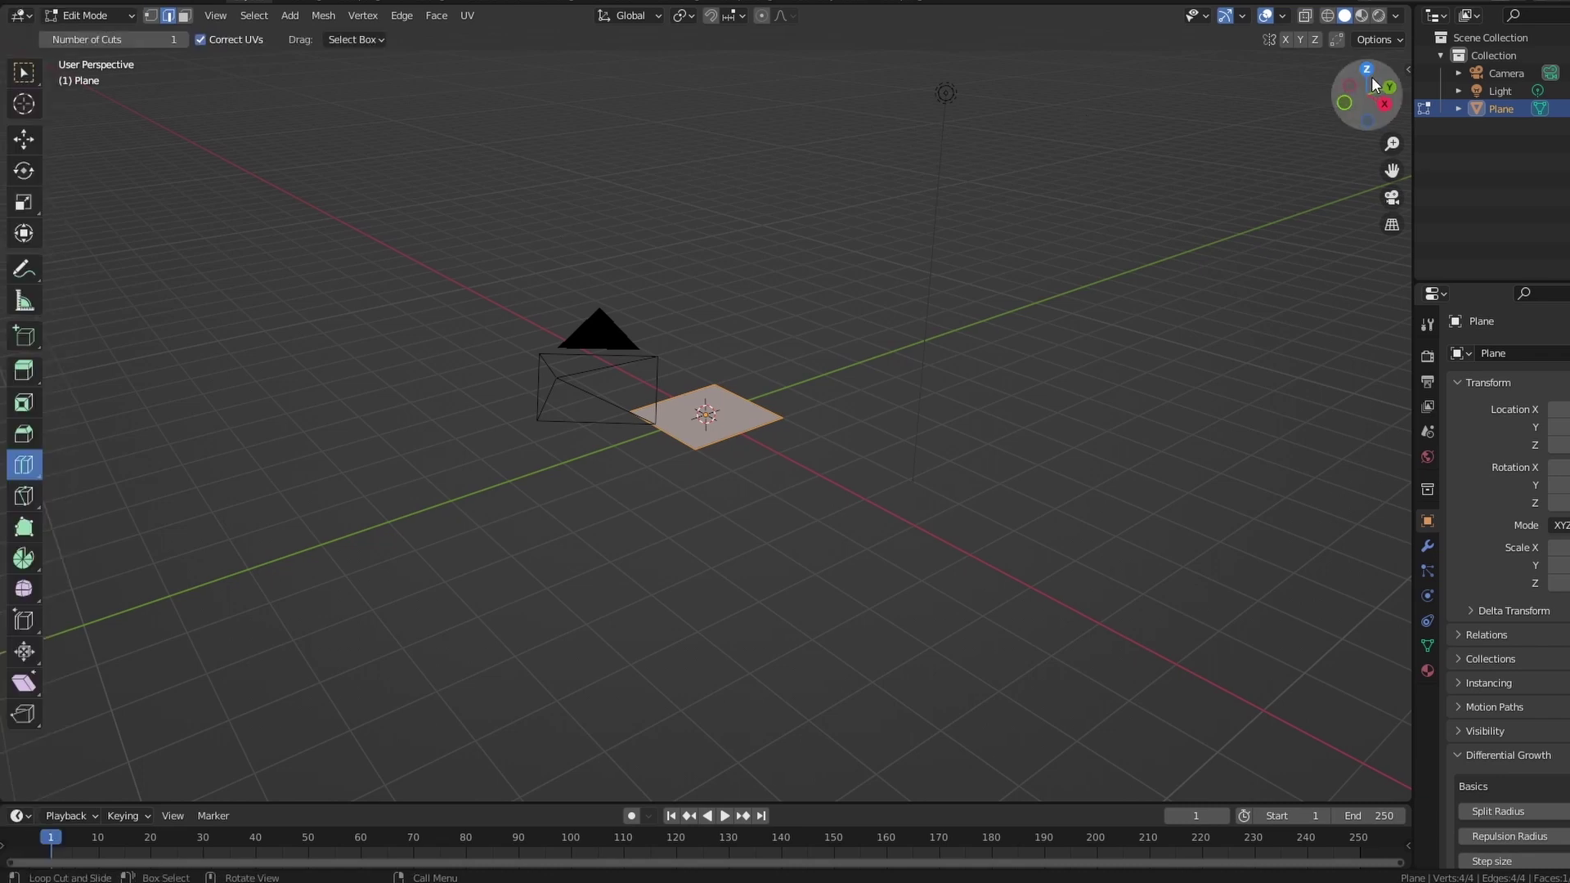
pyautogui.click(1367, 70)
pyautogui.scroll(5, 900, 417)
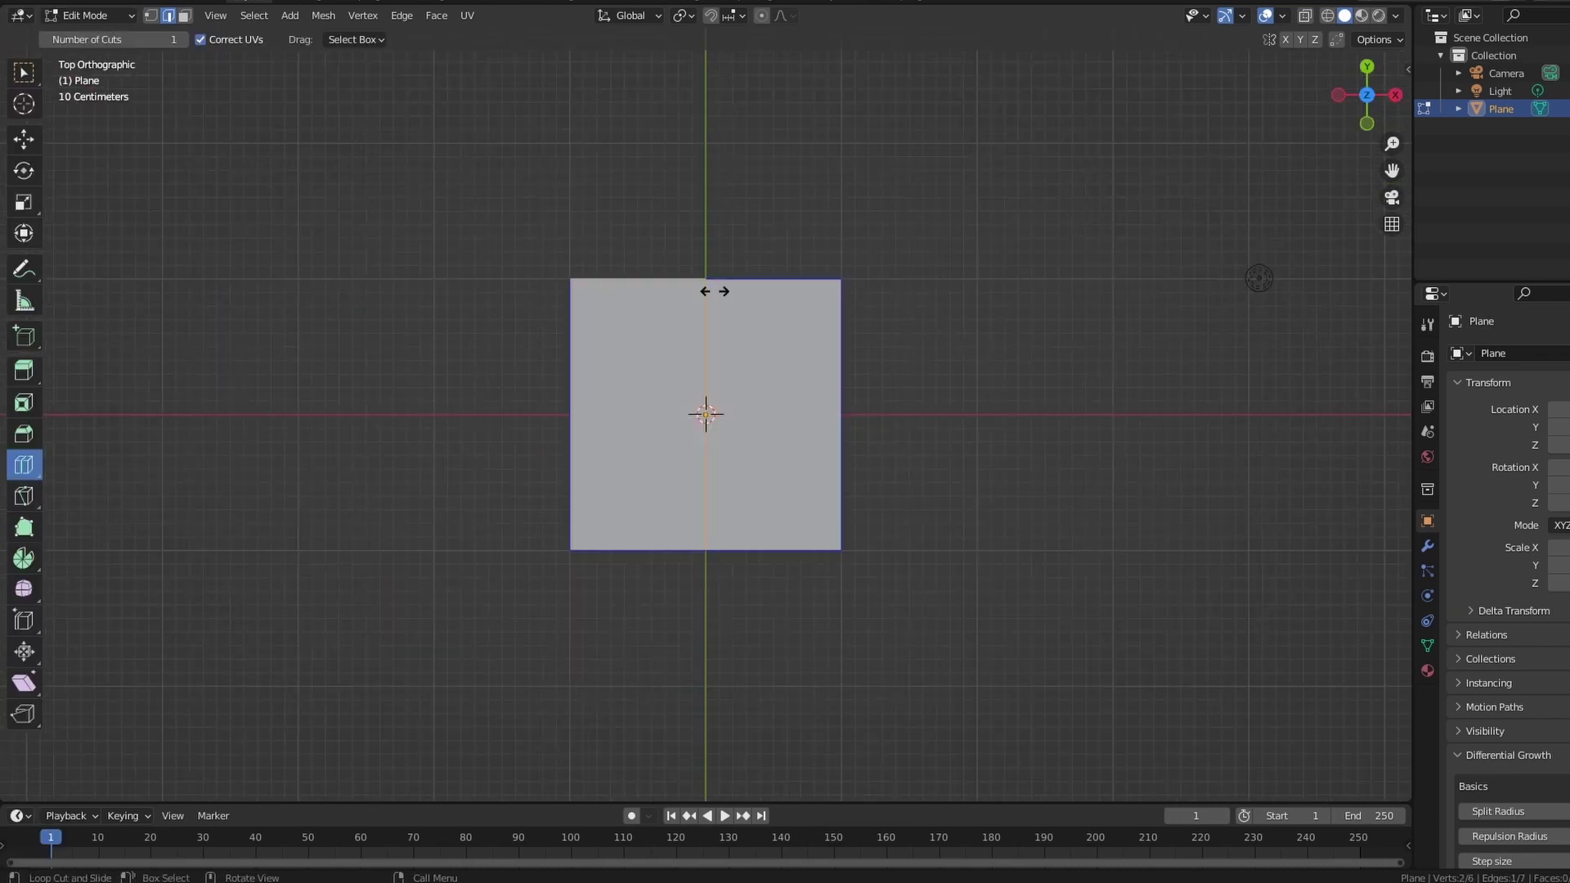
pyautogui.click(714, 291)
pyautogui.click(88, 791)
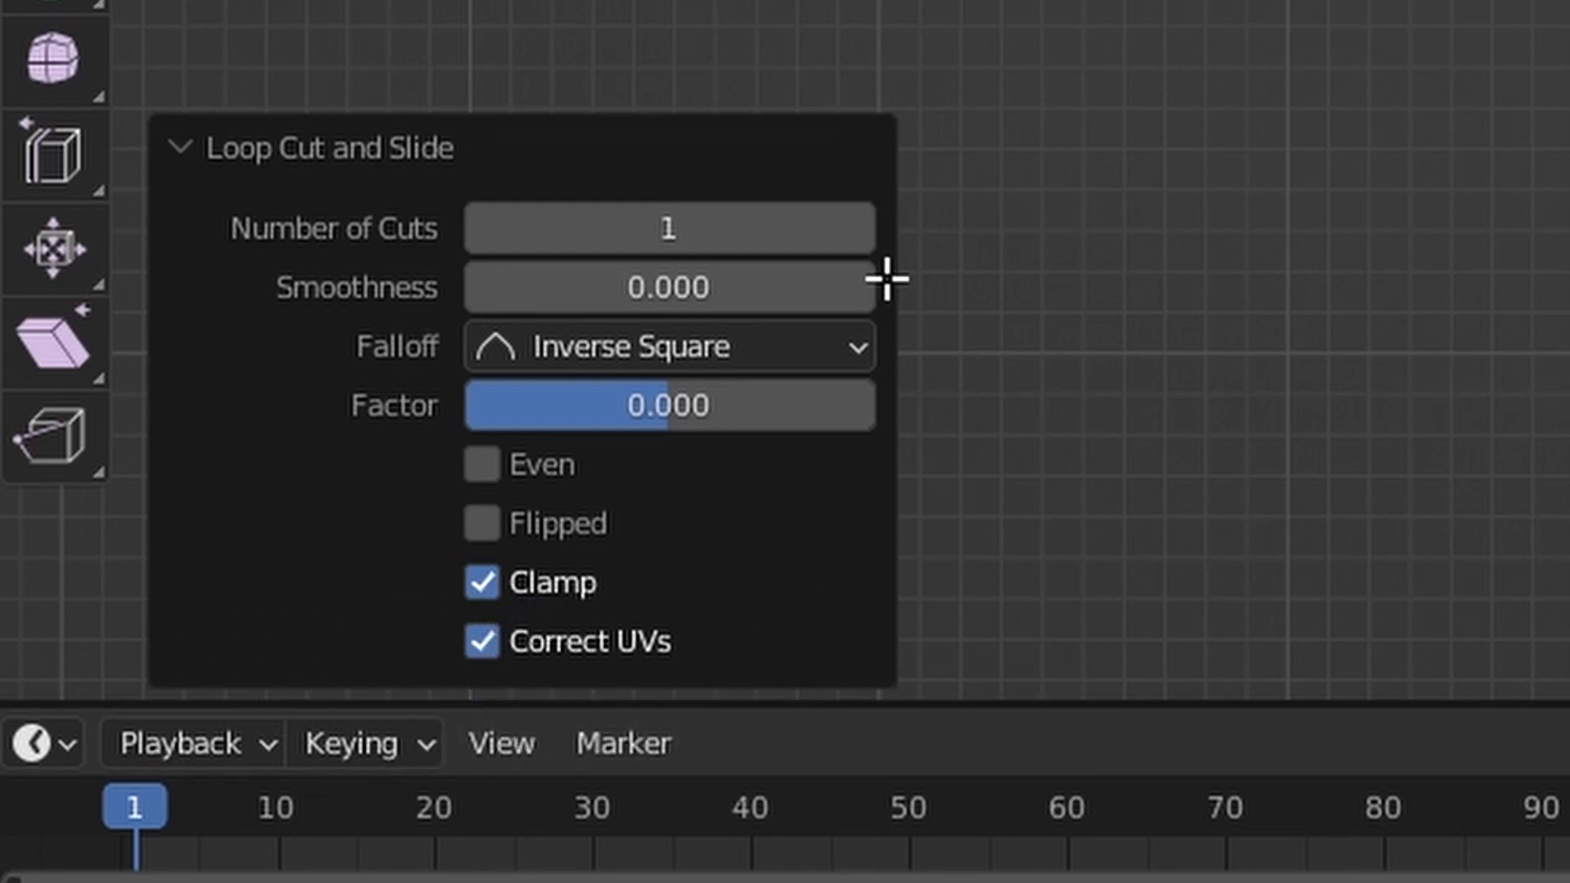
# - Set the loop cut count to 10 in both directions
pyautogui.click(602, 228)
pyautogui.click(609, 231)
pyautogui.write('0')
pyautogui.press('Return')
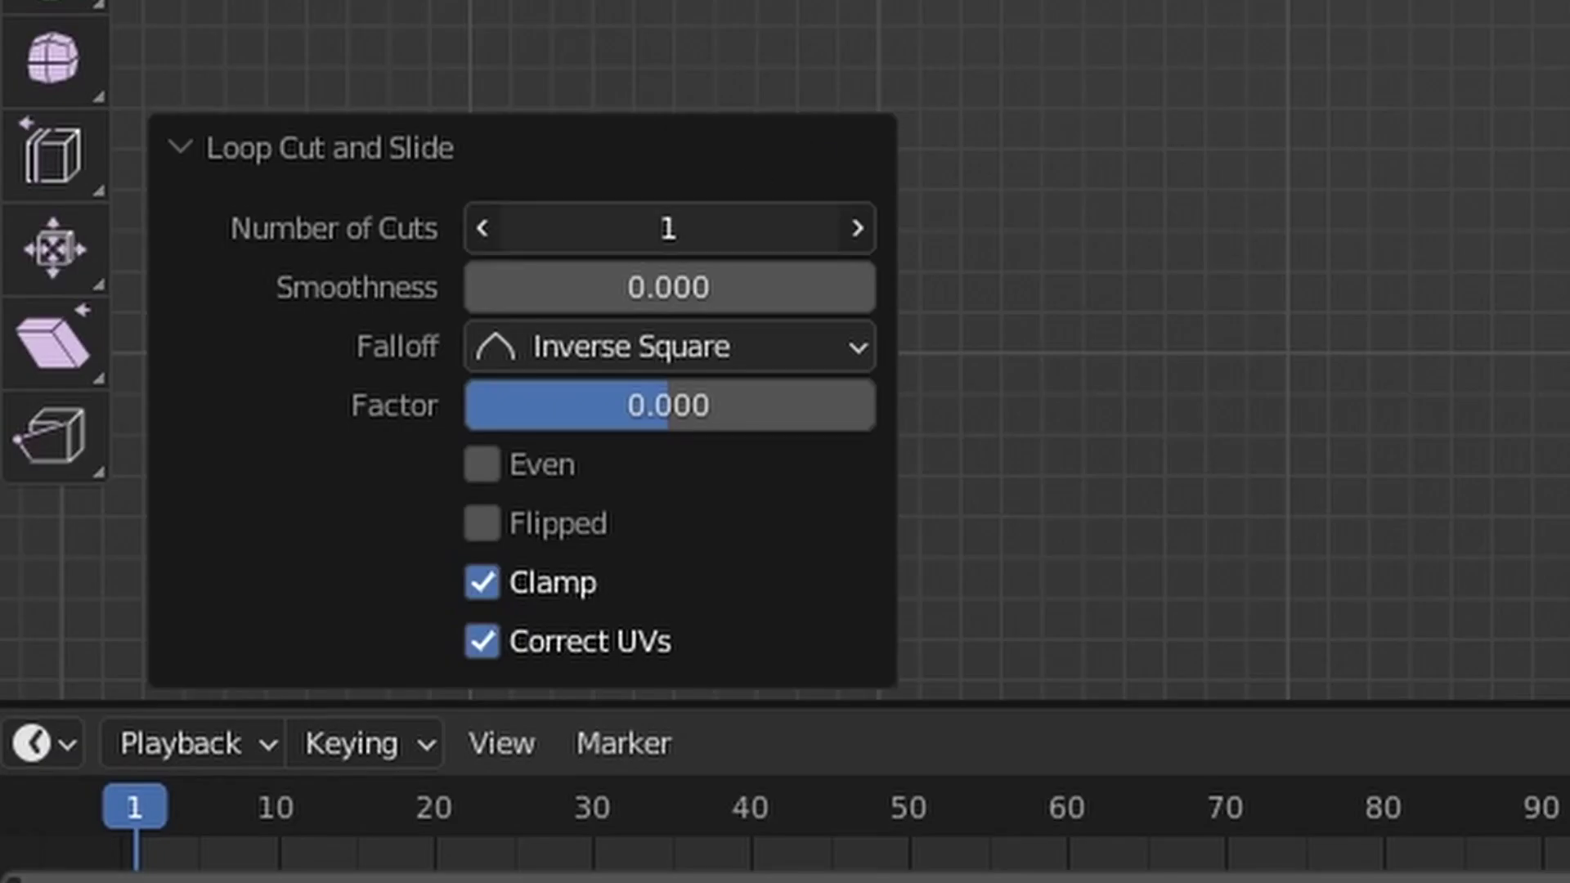
pyautogui.click(665, 237)
pyautogui.click(665, 237)
pyautogui.write('0')
pyautogui.press('Return')
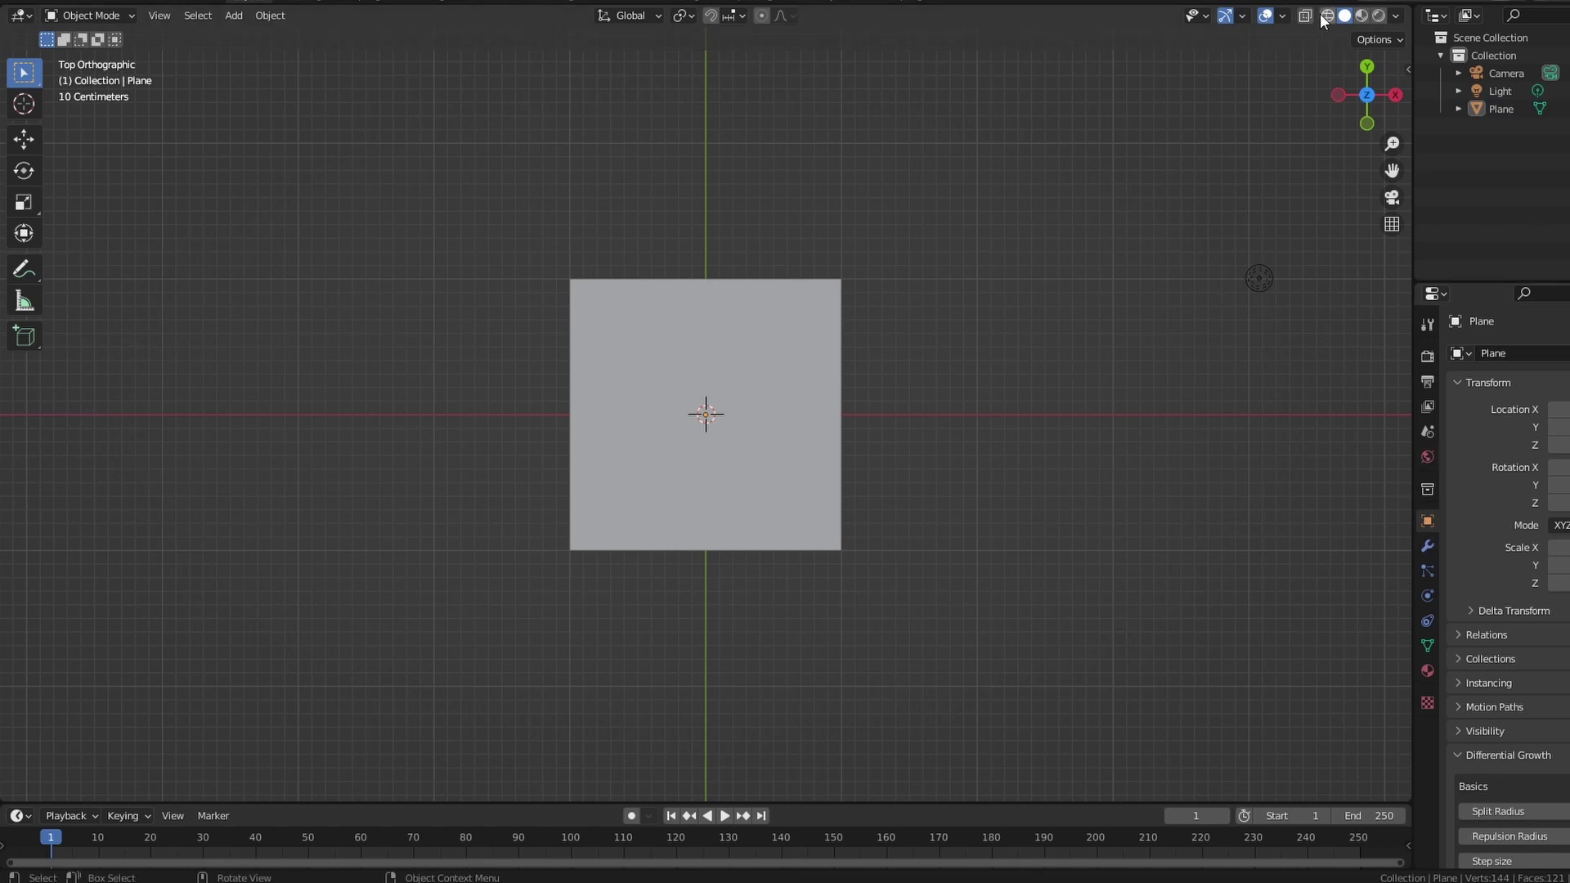
# - Switch to wireframe shading, add a Triangulate modifier to the plane and apply it
pyautogui.click(1326, 17)
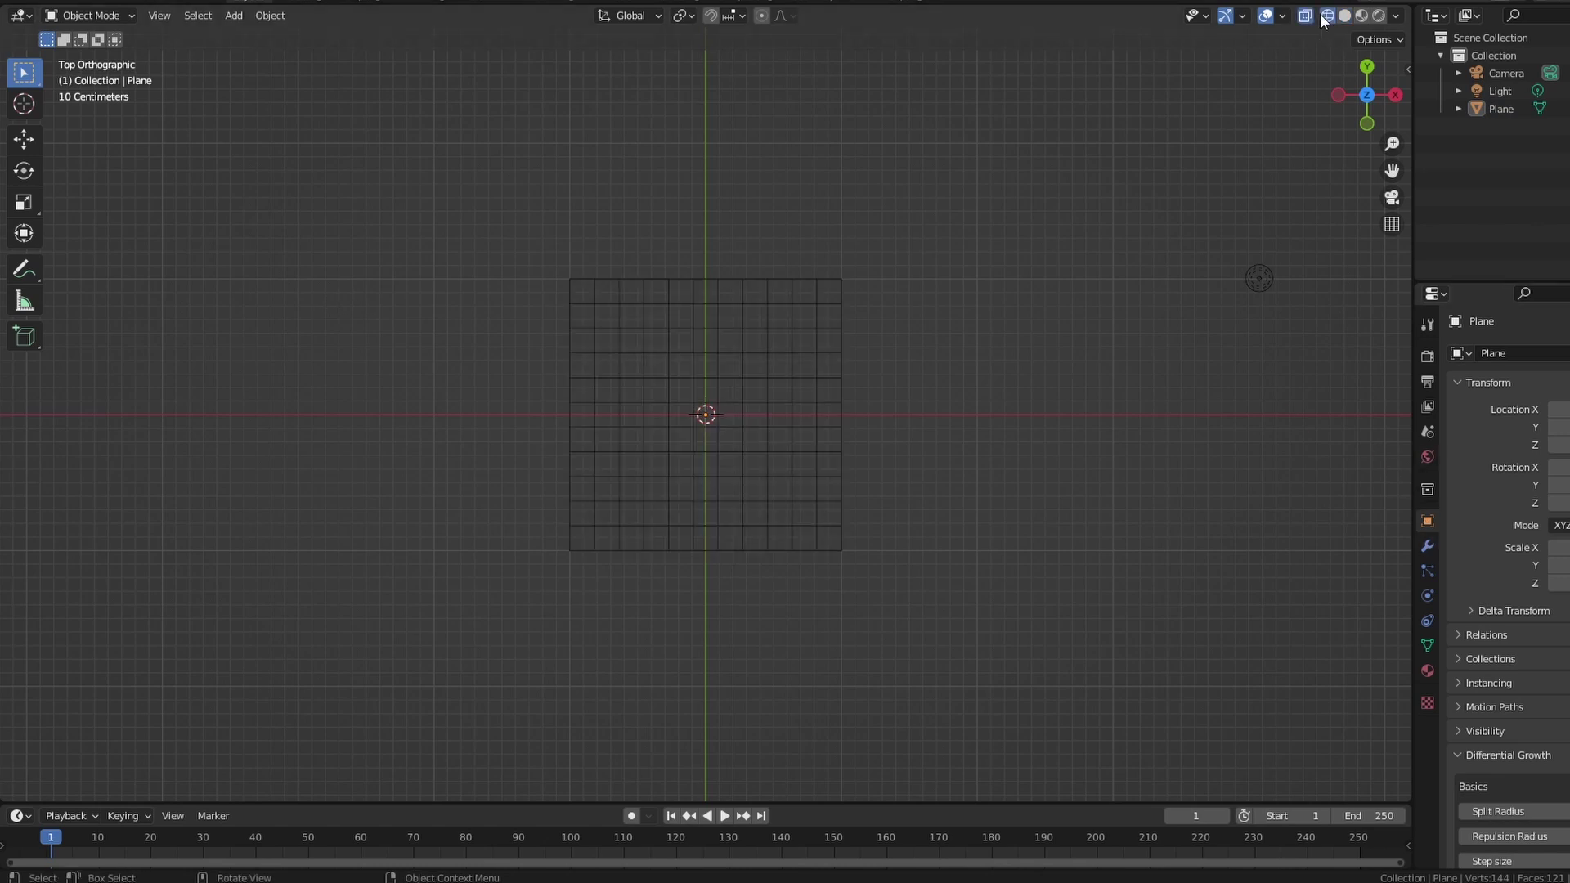
pyautogui.click(777, 491)
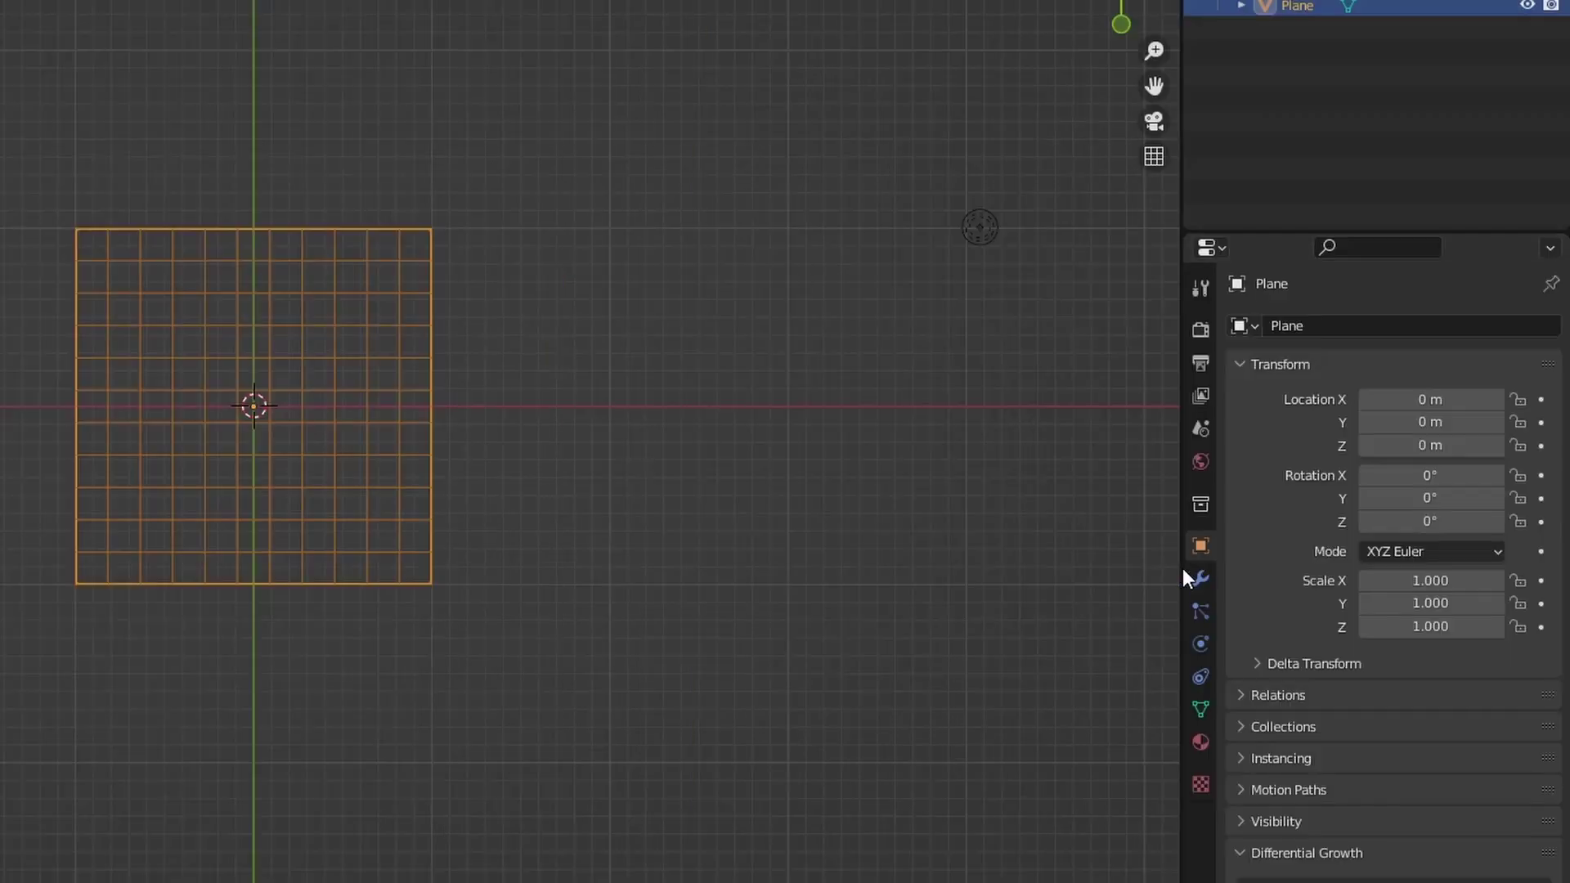
pyautogui.click(1427, 546)
pyautogui.click(1516, 354)
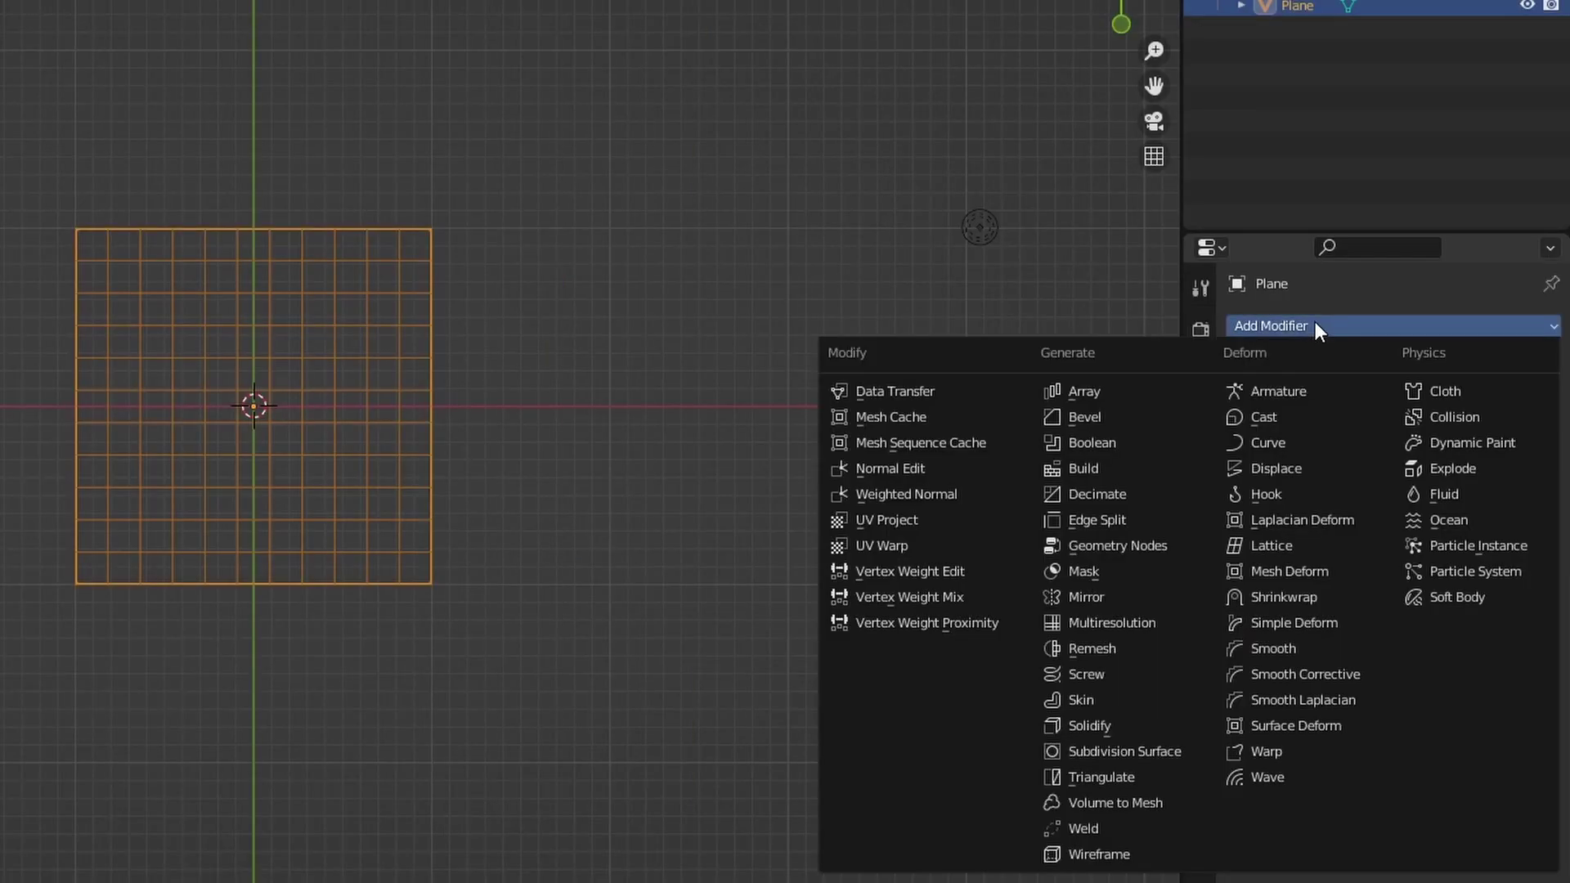
pyautogui.click(1107, 781)
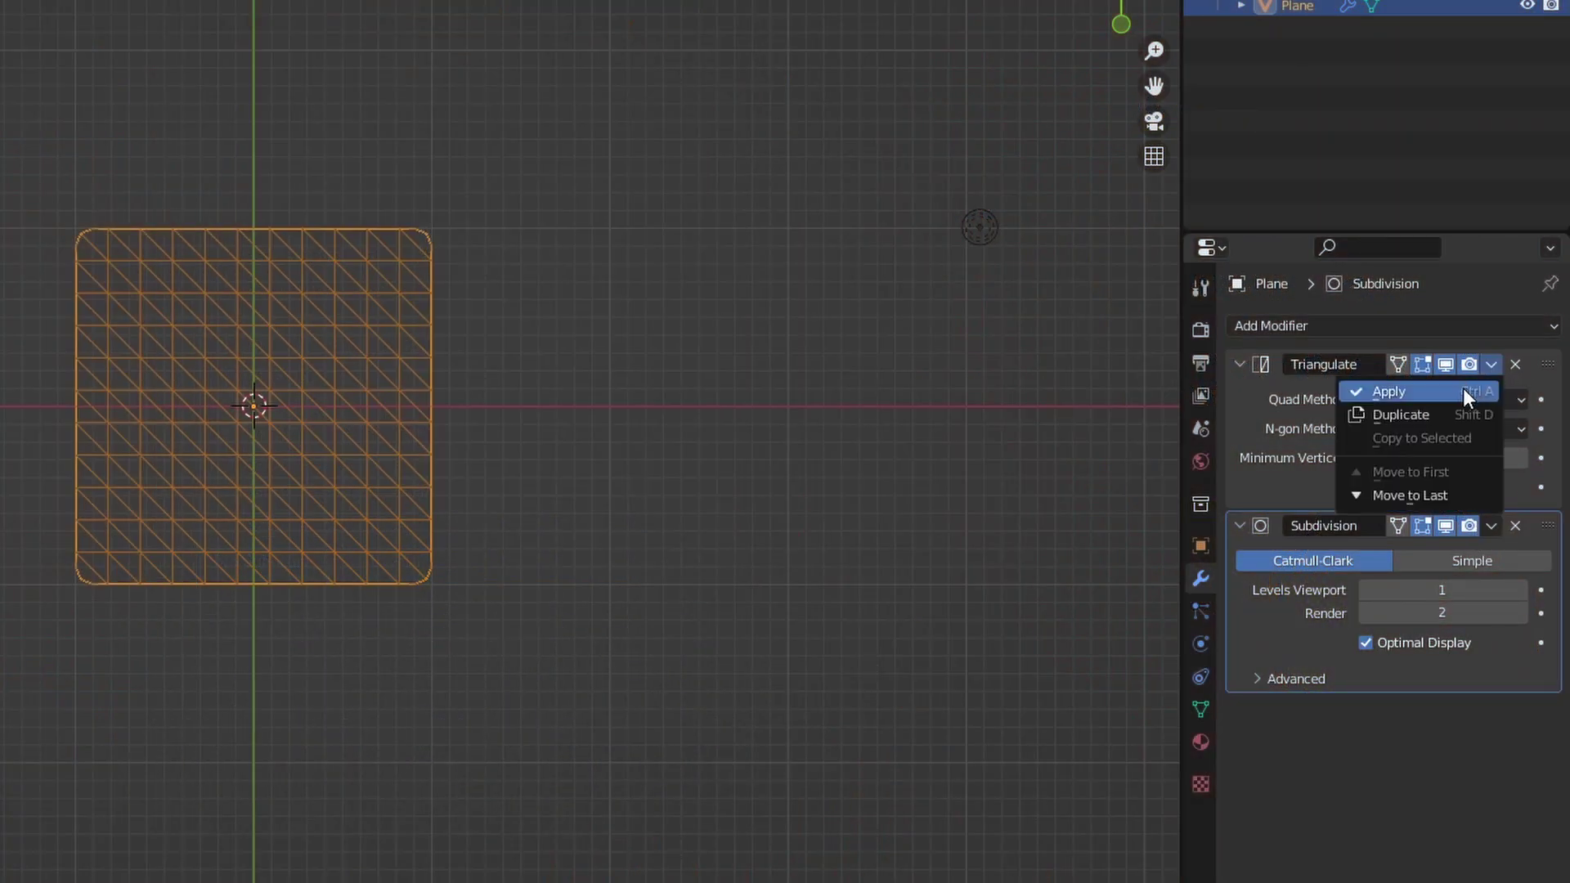
pyautogui.click(1464, 388)
pyautogui.click(1492, 364)
# - Apply the Subdivision modifier and rotate the plane exactly 45° around Z
pyautogui.click(1464, 395)
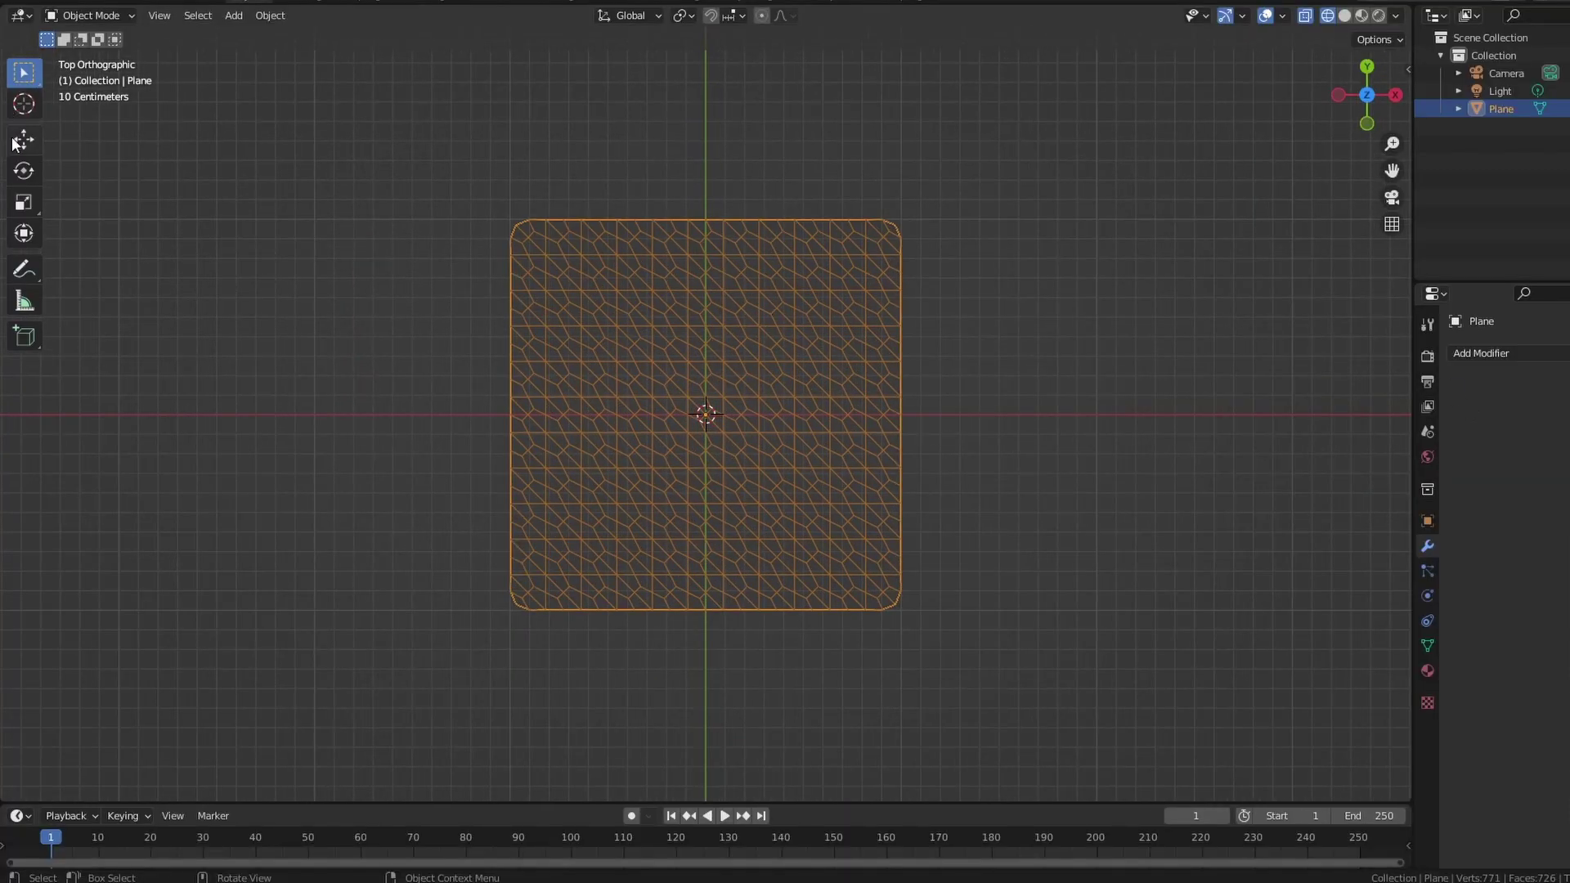
pyautogui.click(25, 170)
pyautogui.moveTo(680, 352); pyautogui.dragTo(739, 354)
pyautogui.click(256, 723)
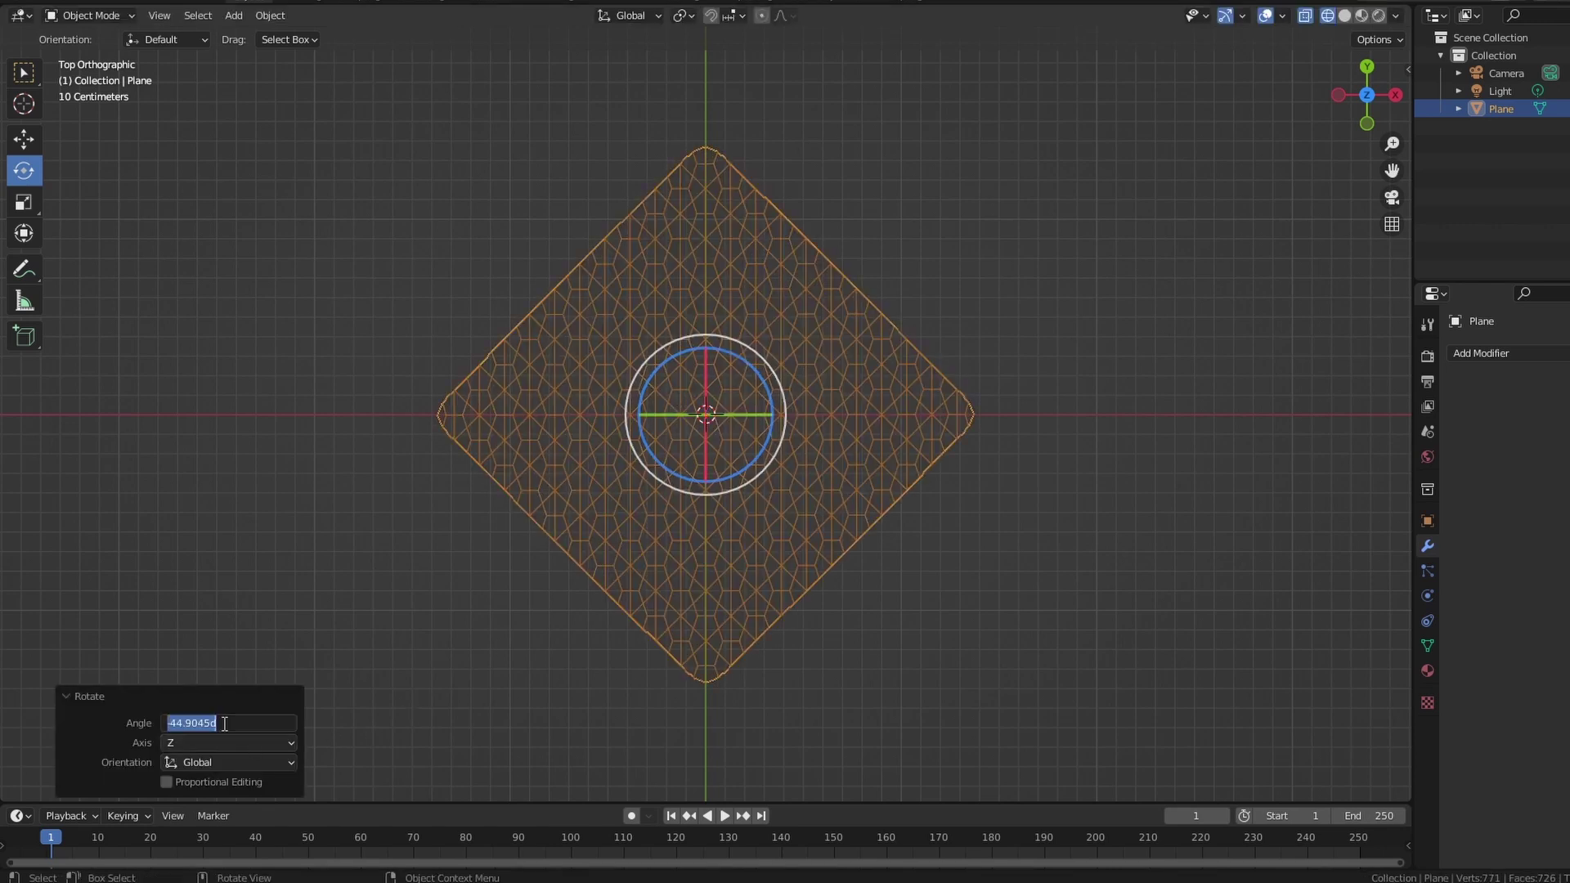
pyautogui.write('45')
pyautogui.press('Return')
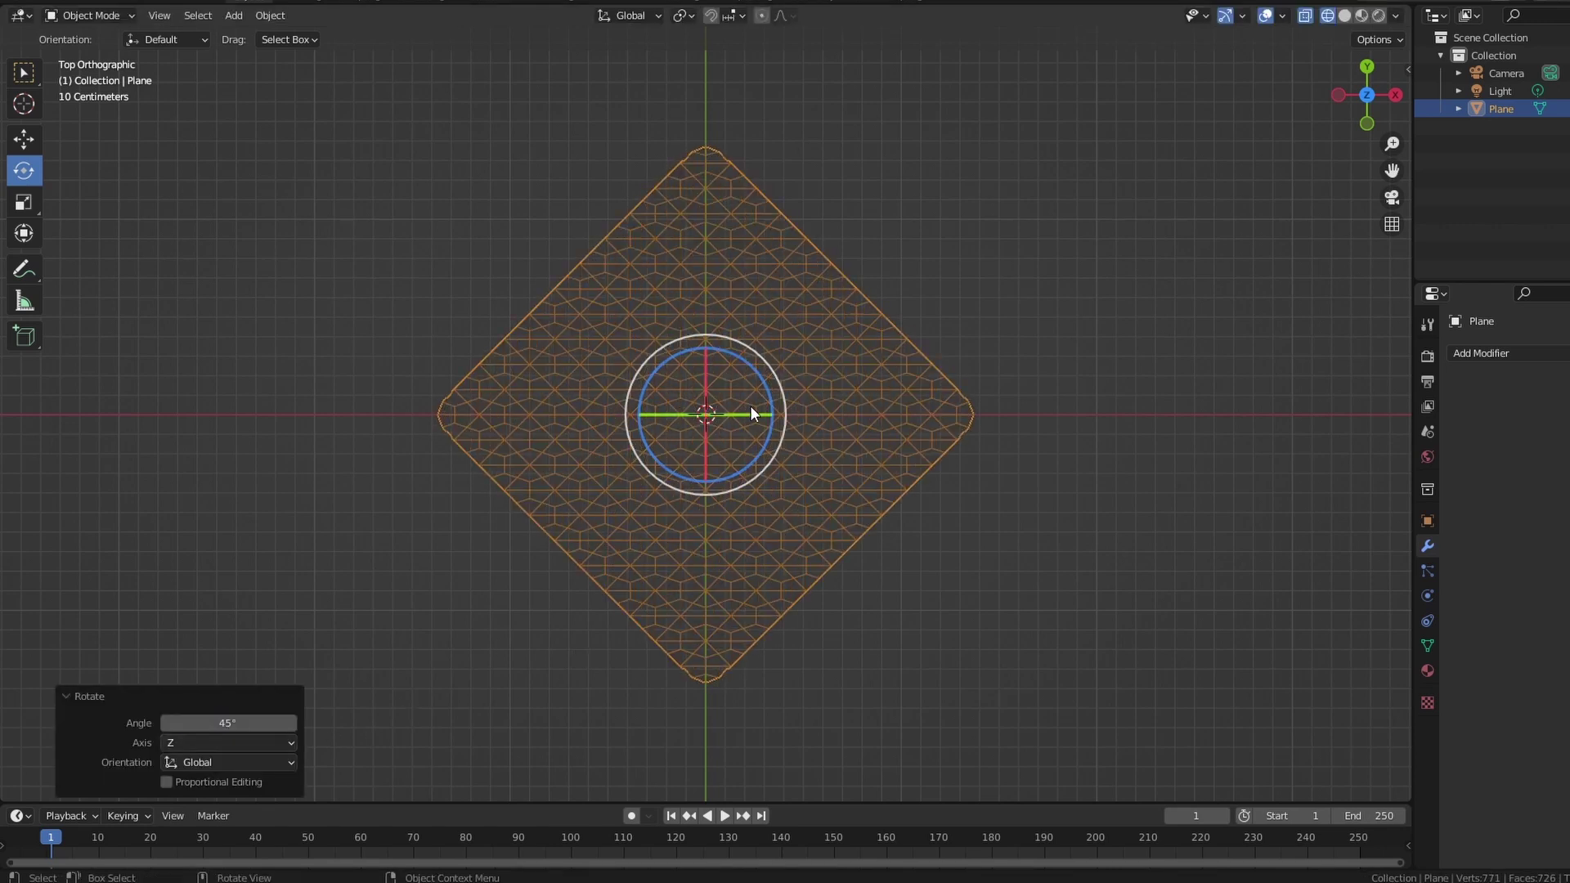
# - In Edit Mode, scale the mesh up roughly 1.5 times
pyautogui.press('Tab')
pyautogui.click(23, 202)
pyautogui.moveTo(704, 335); pyautogui.dragTo(706, 298)
pyautogui.scroll(-3, 706, 298)
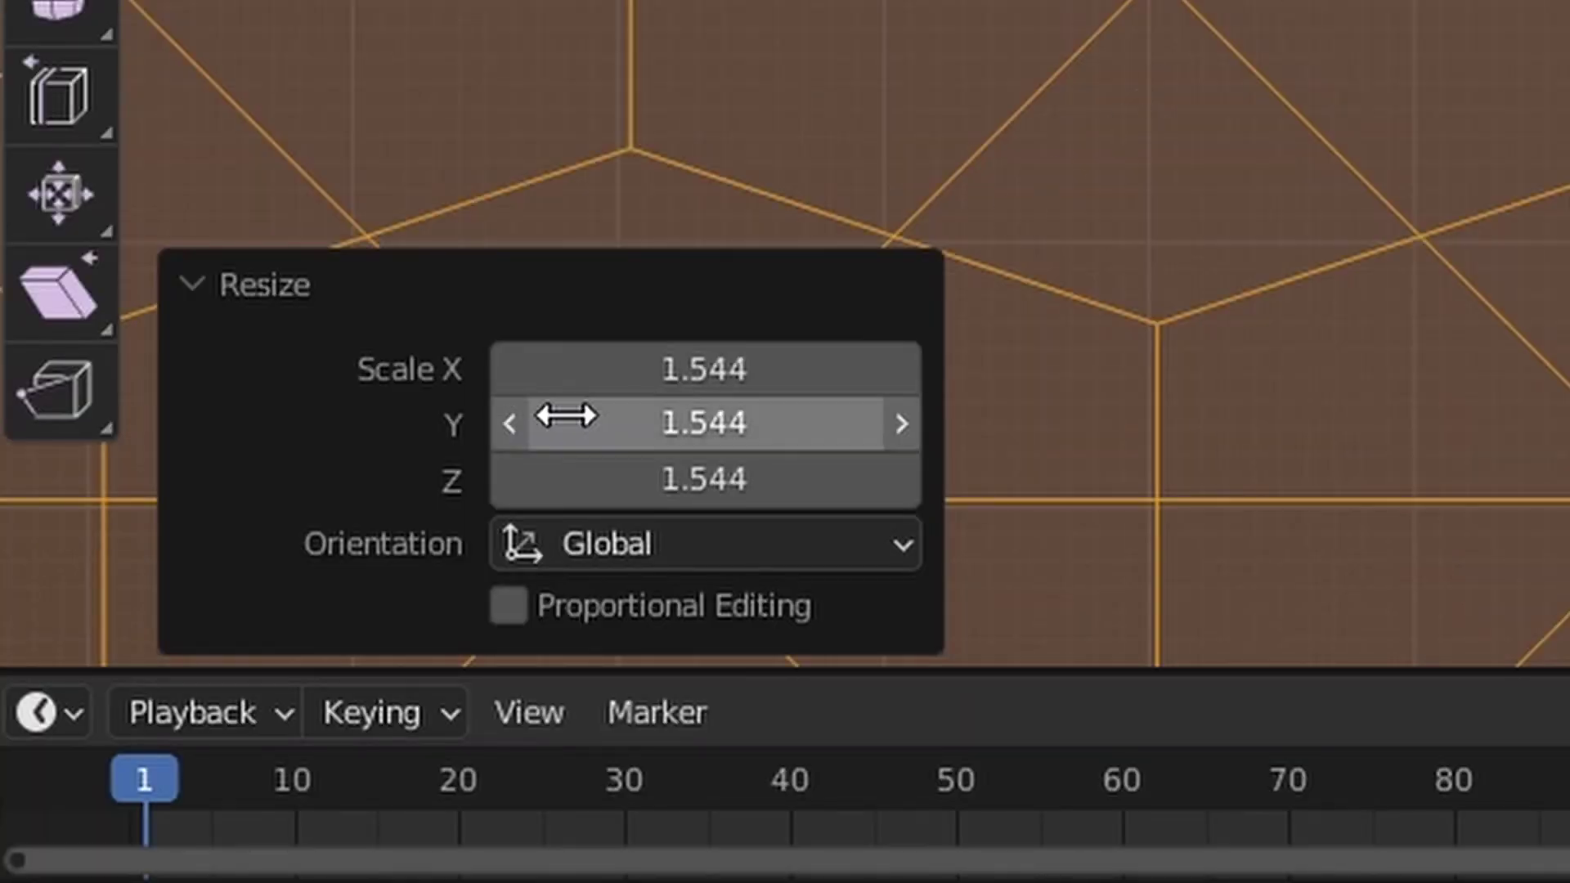
# - Set the mesh resize values to X 1, Y 1.5, Z 1
pyautogui.click(741, 370)
pyautogui.write('0')
pyautogui.press('Return')
pyautogui.click(764, 370)
pyautogui.write('1')
pyautogui.press('Return')
pyautogui.click(774, 473)
pyautogui.write('1')
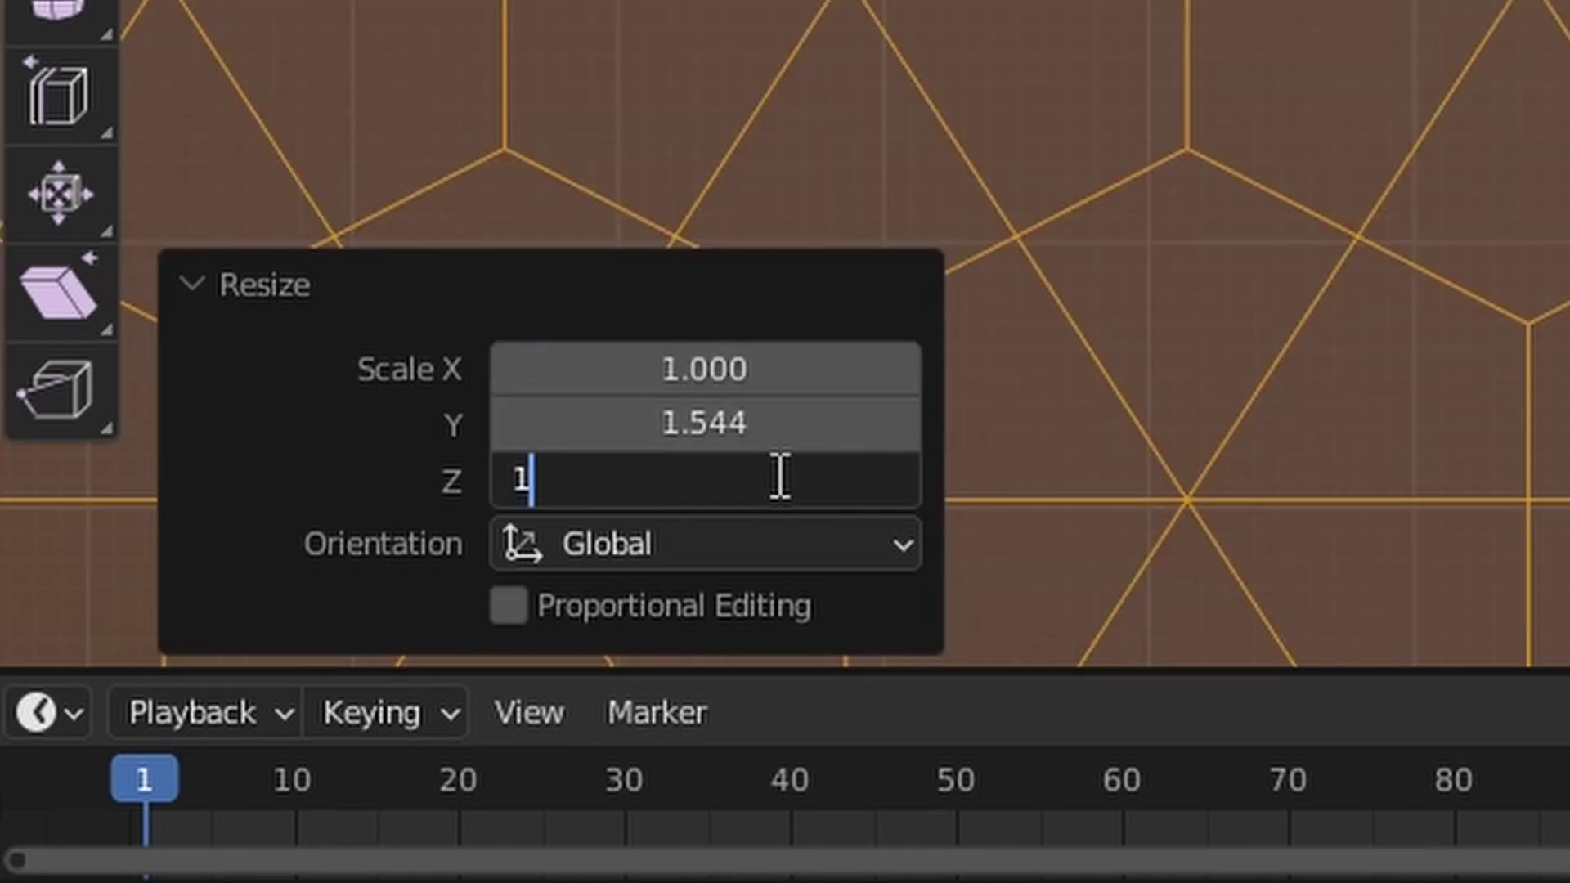
pyautogui.press('Return')
pyautogui.click(785, 411)
pyautogui.write('1.5')
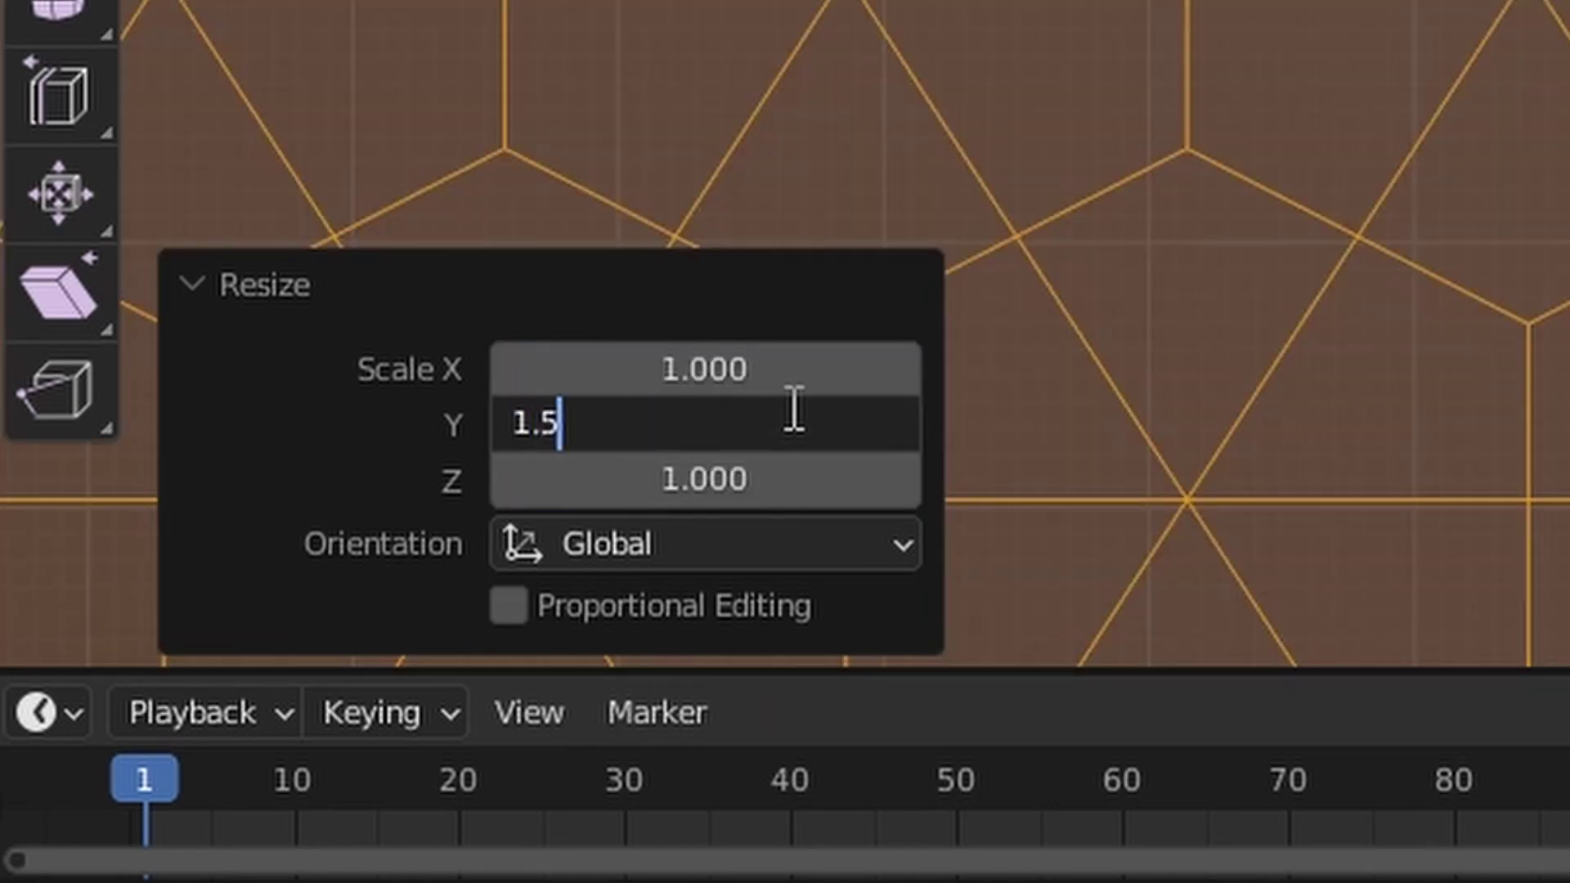
pyautogui.press('Return')
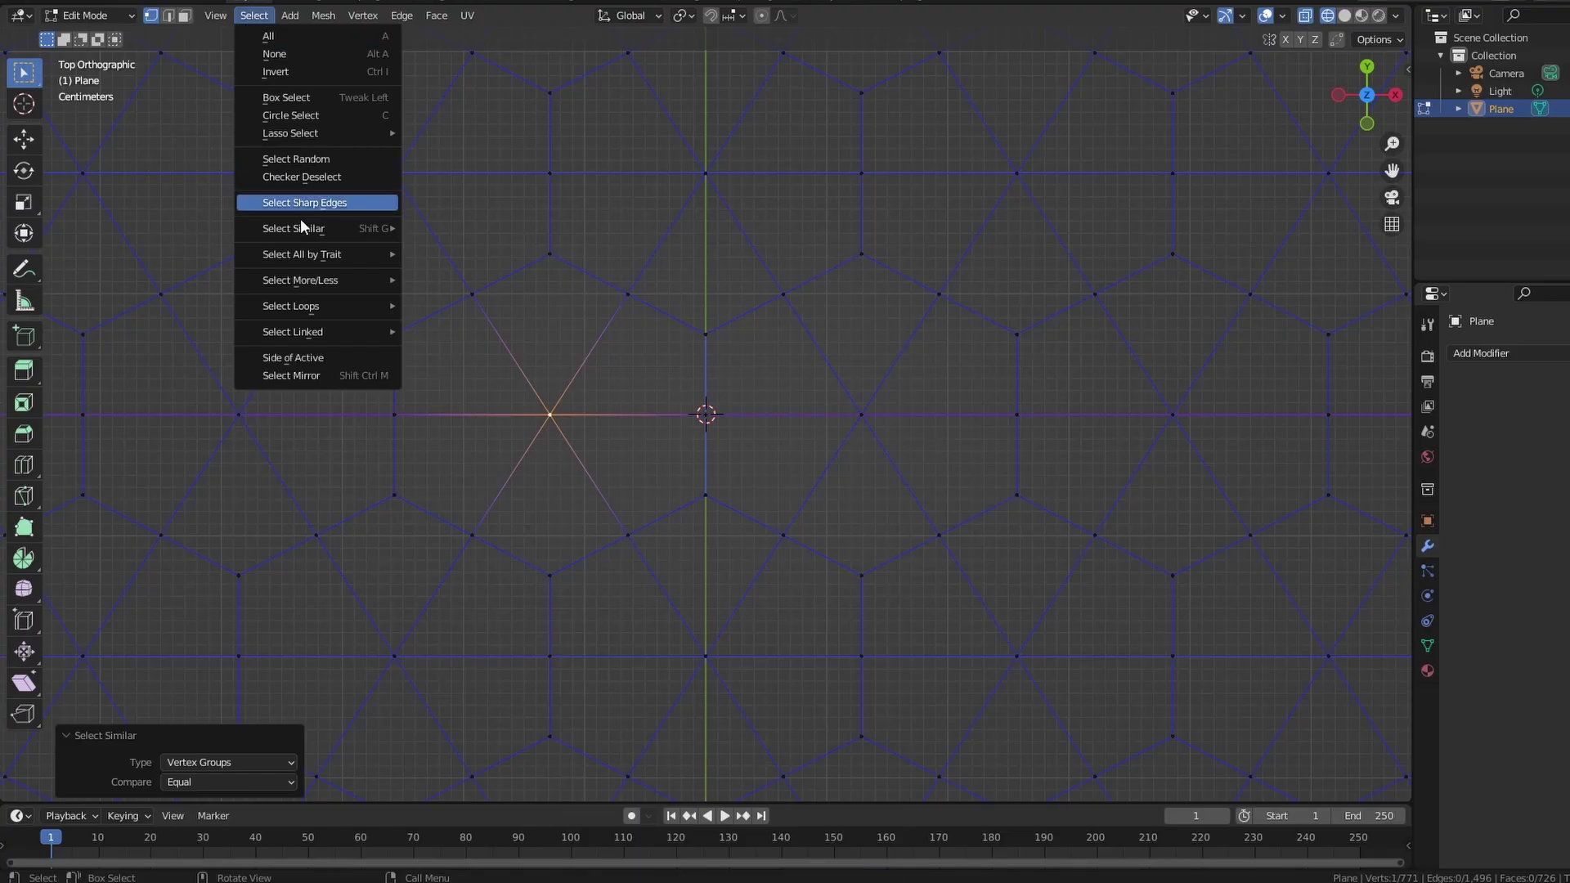
# - Select vertices by amount of connecting edges and dissolve them into hexagons
pyautogui.moveTo(303, 228)
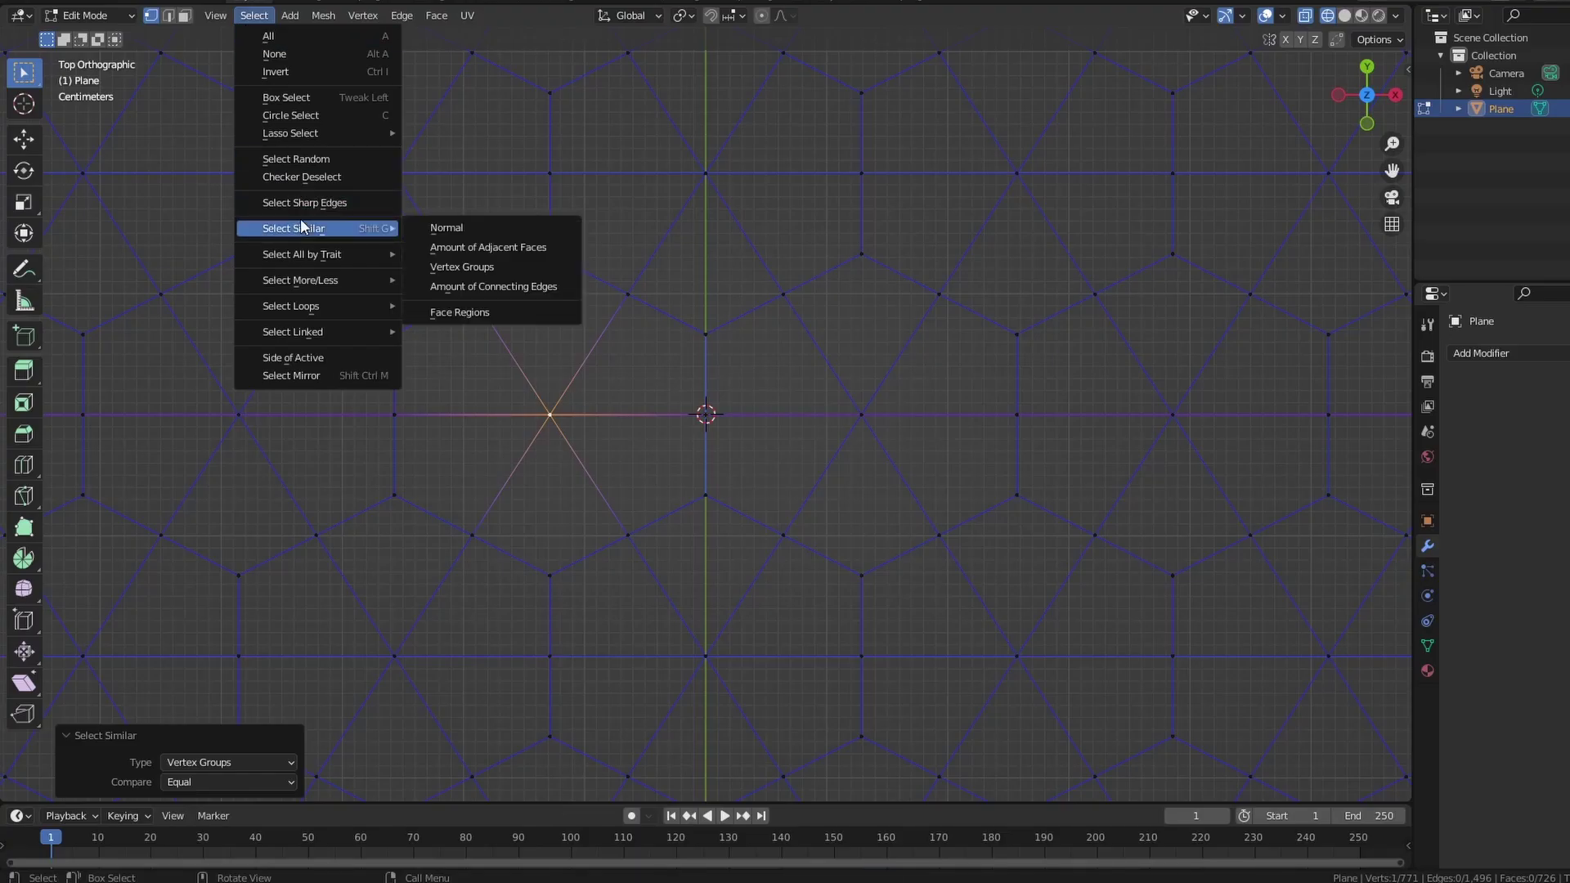
pyautogui.click(469, 286)
pyautogui.rightClick(541, 646)
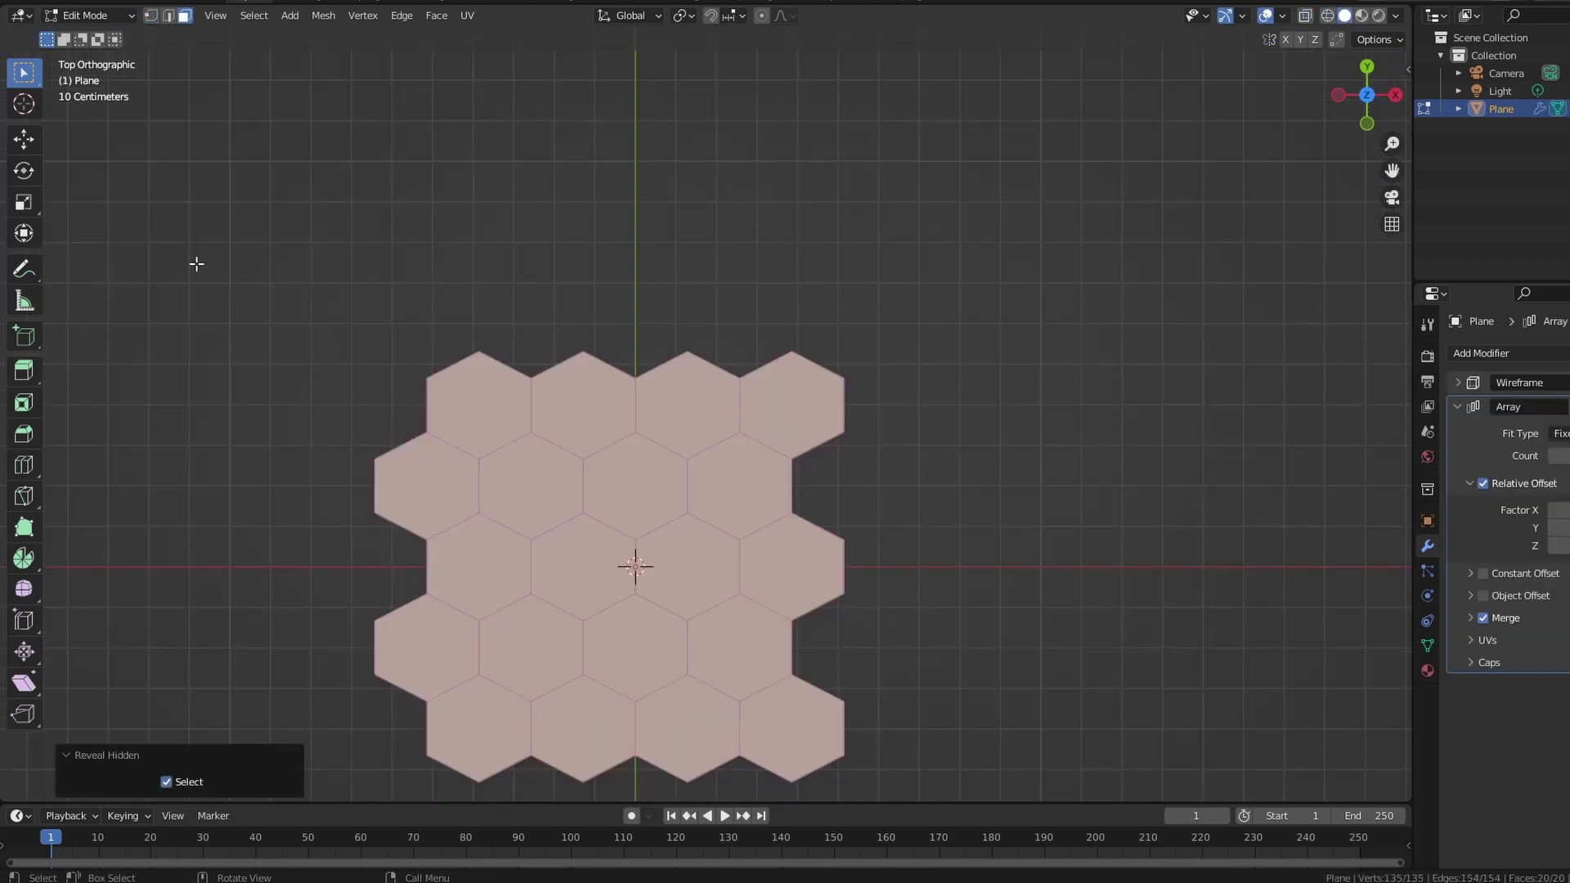
# - Box-select the top row of hexagons, delete those faces, and leave Edit Mode
pyautogui.click(263, 291)
pyautogui.moveTo(265, 272); pyautogui.dragTo(926, 382)
pyautogui.rightClick(927, 382)
pyautogui.click(924, 384)
pyautogui.press('Tab')
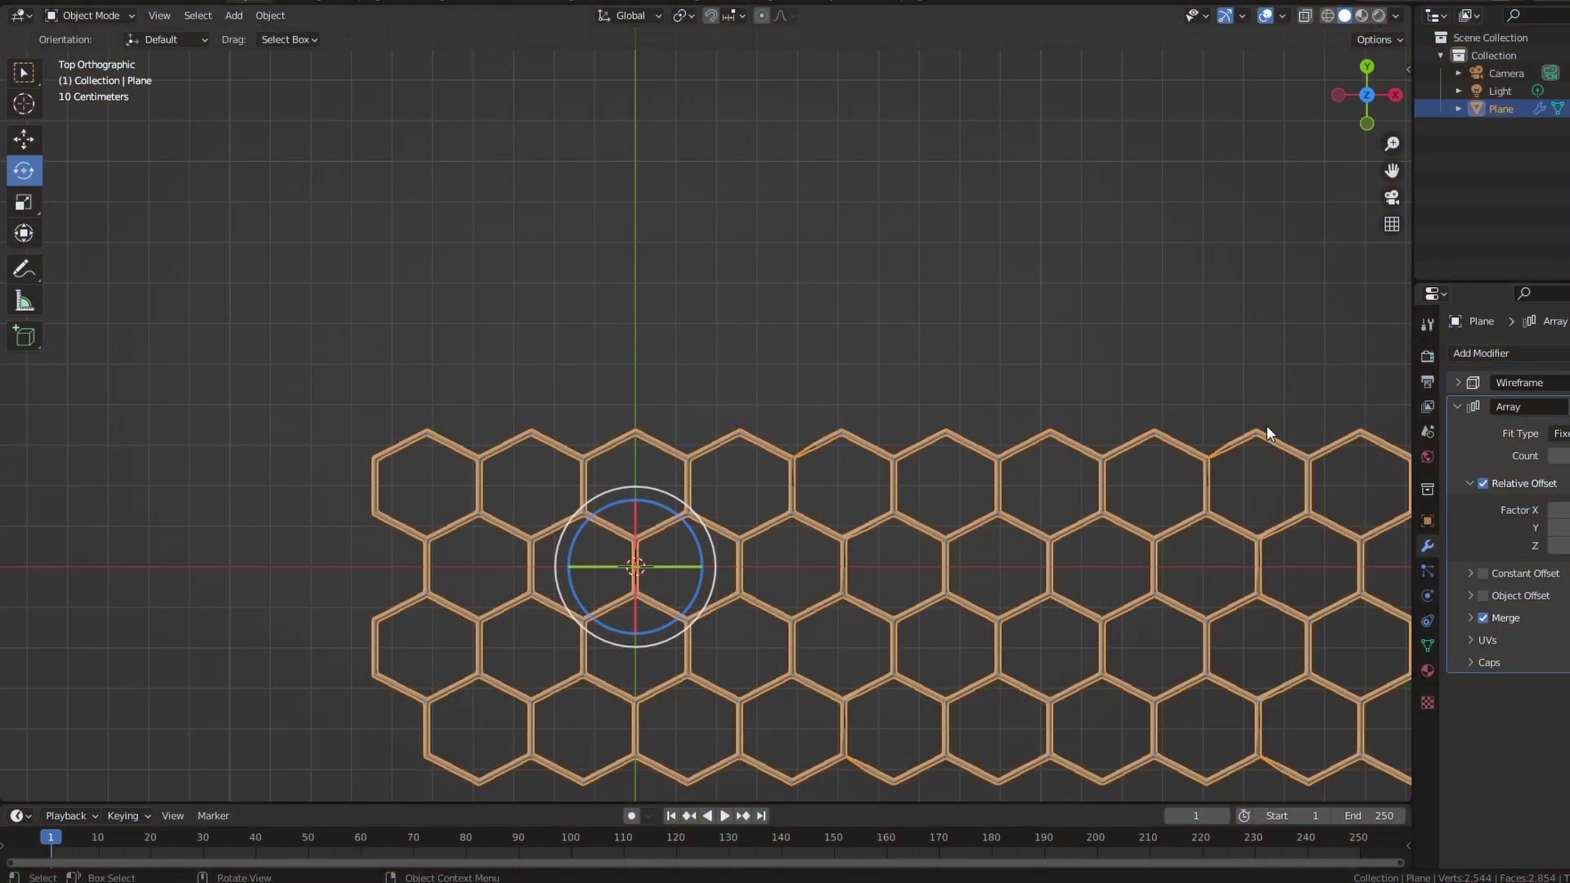
# - Add a second Array modifier that stacks a honeycomb block above the first
pyautogui.click(1457, 407)
pyautogui.click(1479, 353)
pyautogui.click(1259, 401)
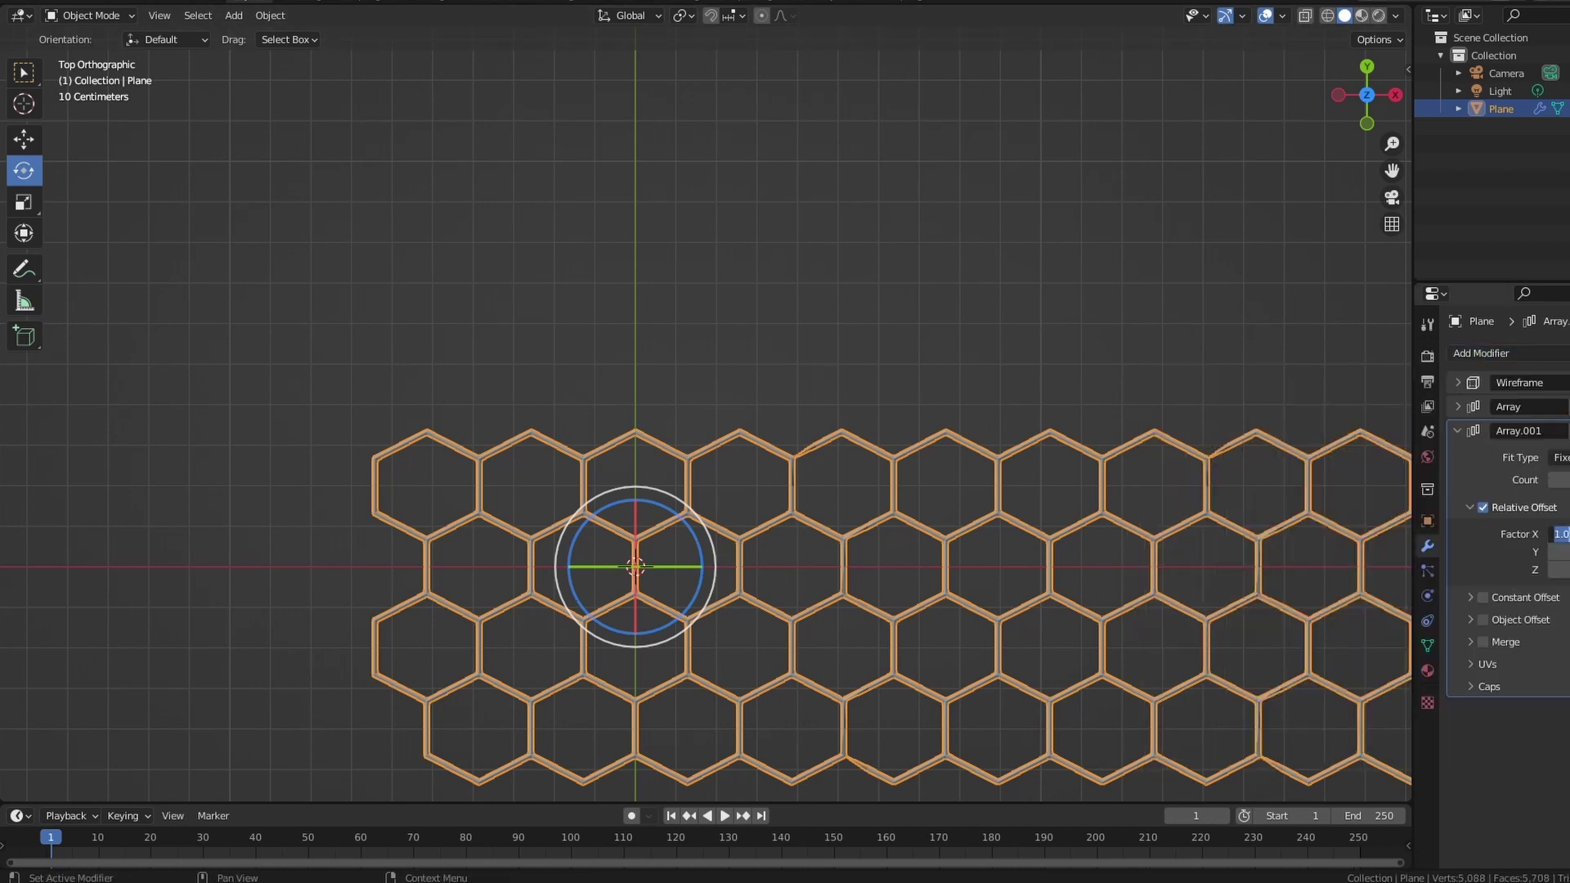
pyautogui.press('Return')
pyautogui.write('1')
pyautogui.press('Return')
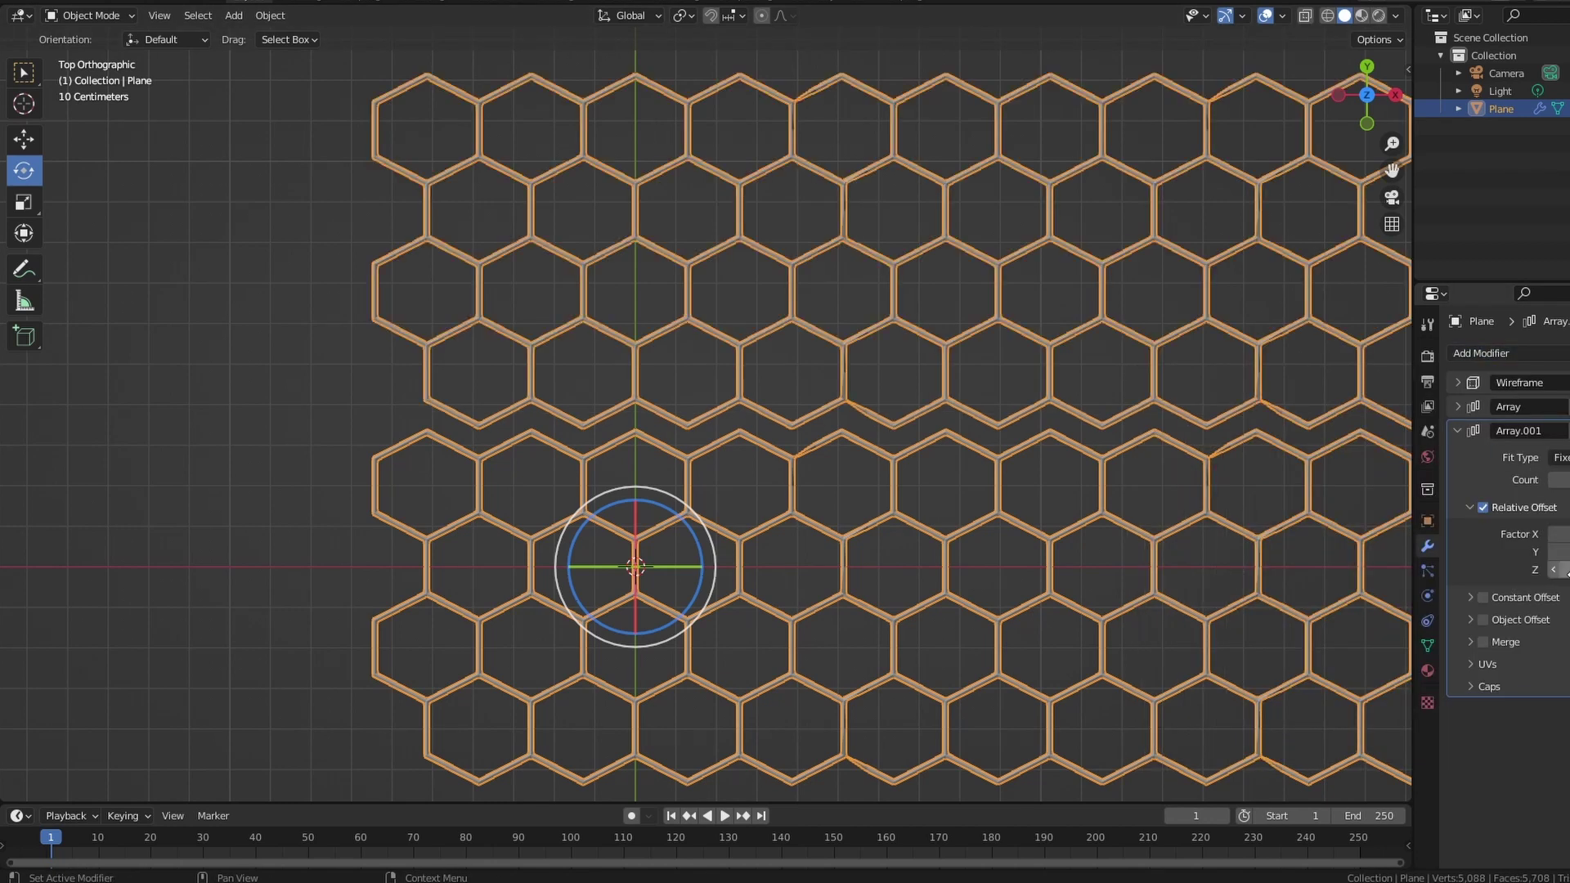
# - Lower the Array.001 relative Y offset step by step until the hexagon rows interlock
pyautogui.click(1554, 554)
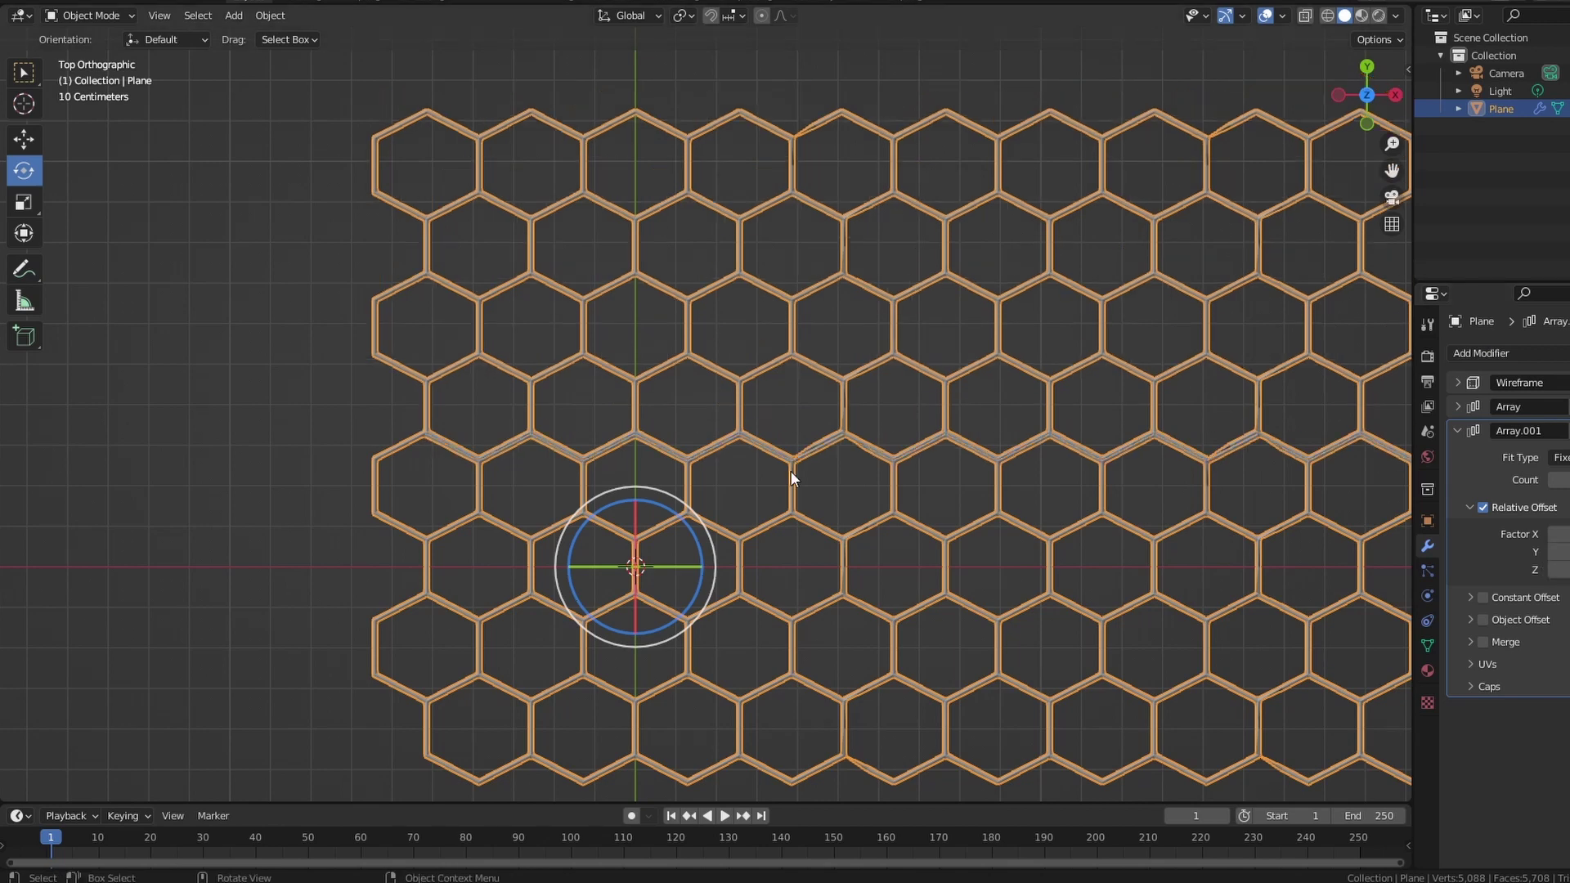
pyautogui.scroll(8, 796, 466)
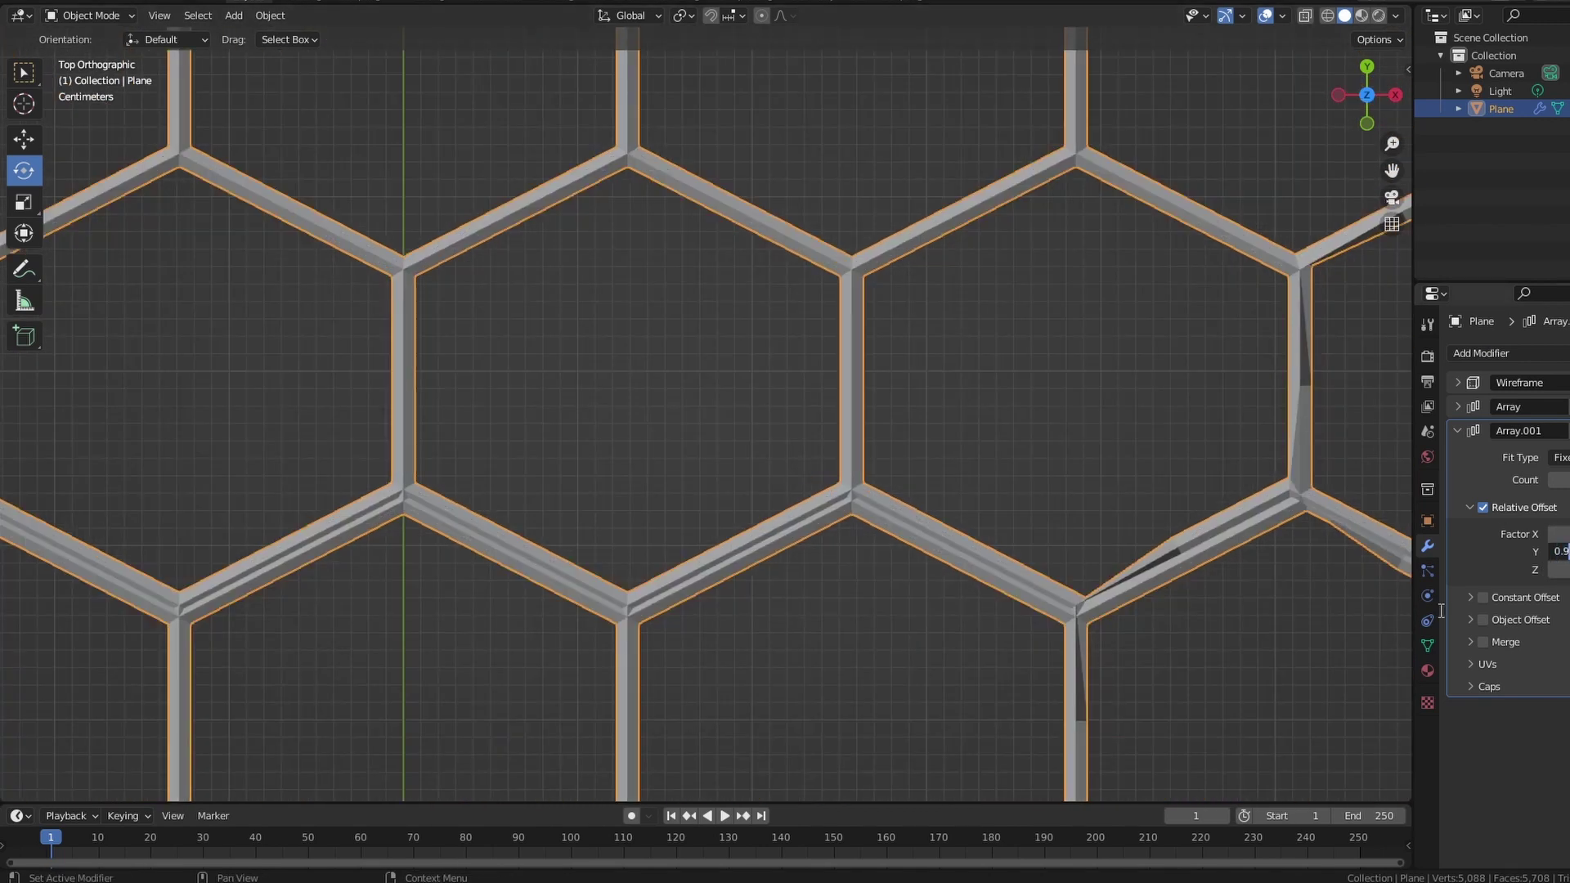
pyautogui.moveTo(1441, 611); pyautogui.dragTo(1439, 610)
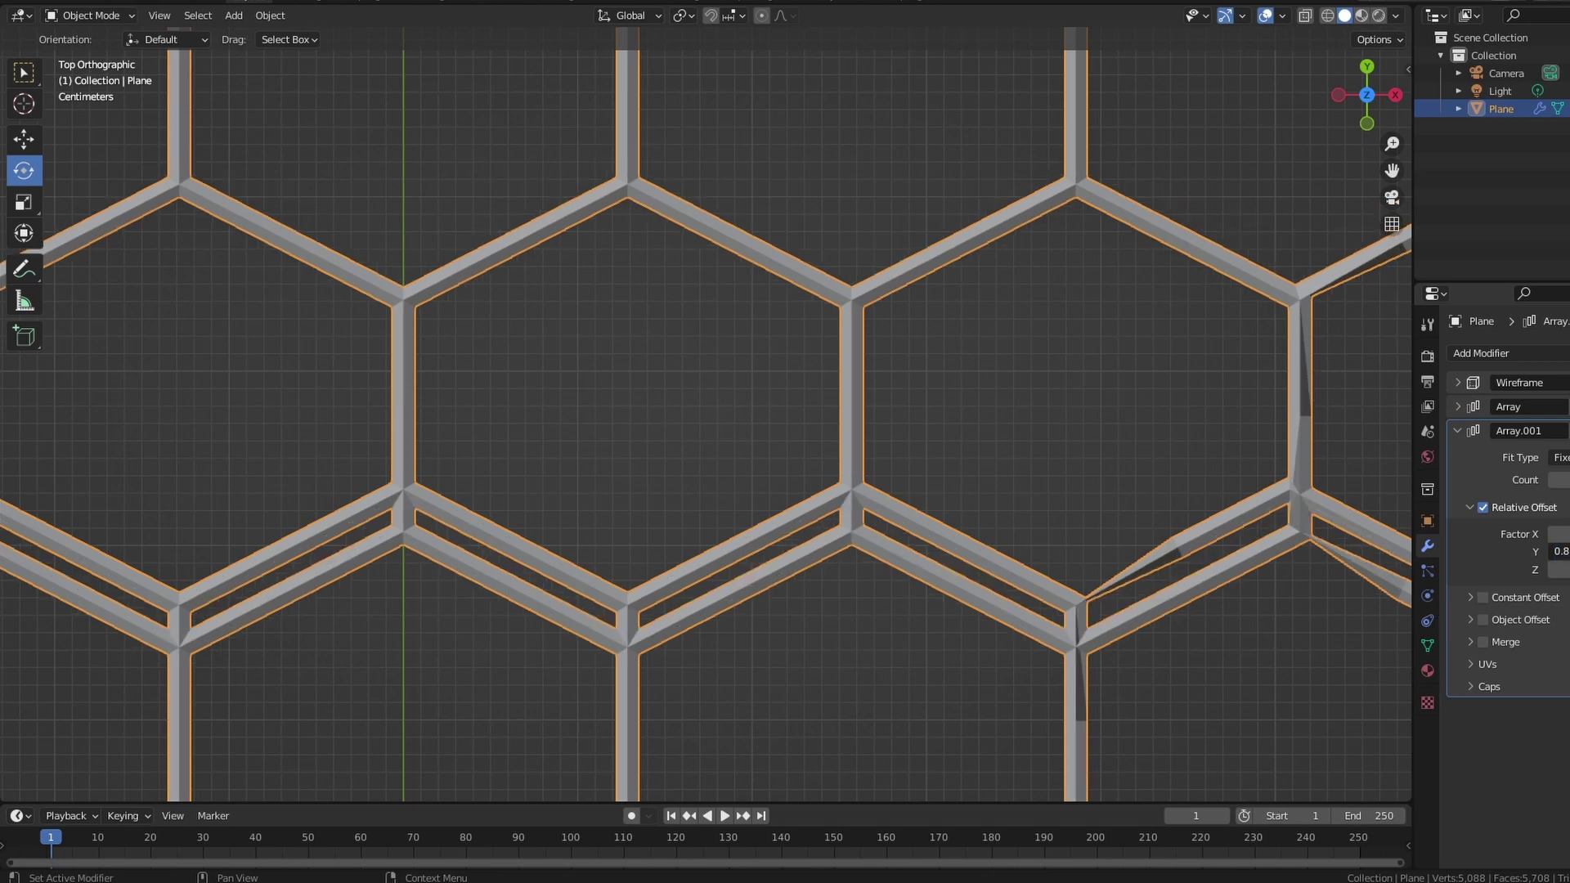
pyautogui.click(1554, 552)
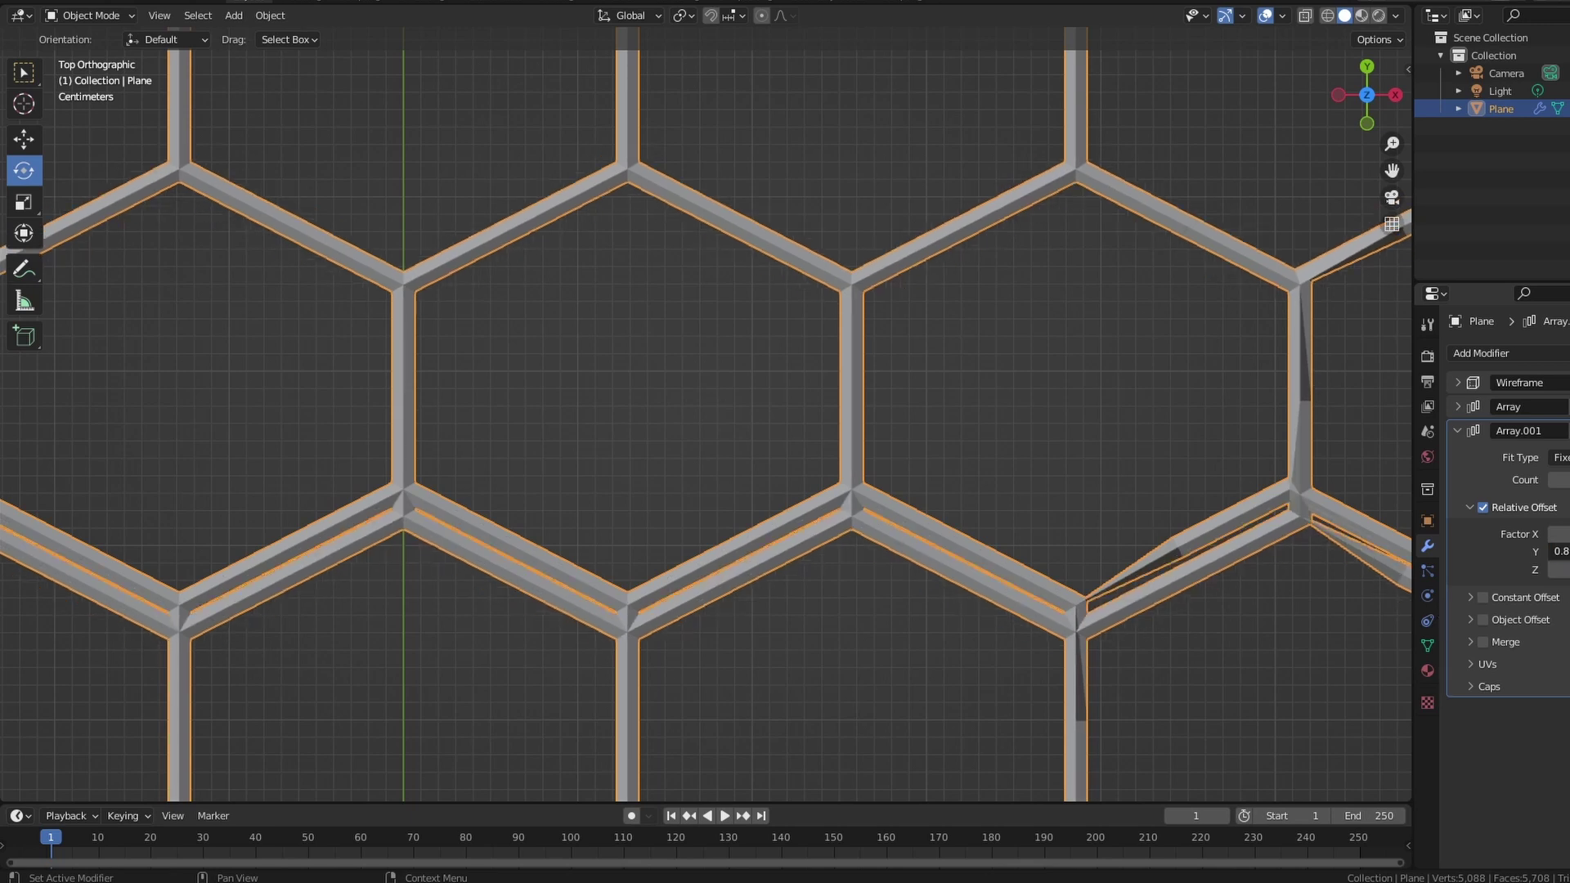
pyautogui.click(1554, 552)
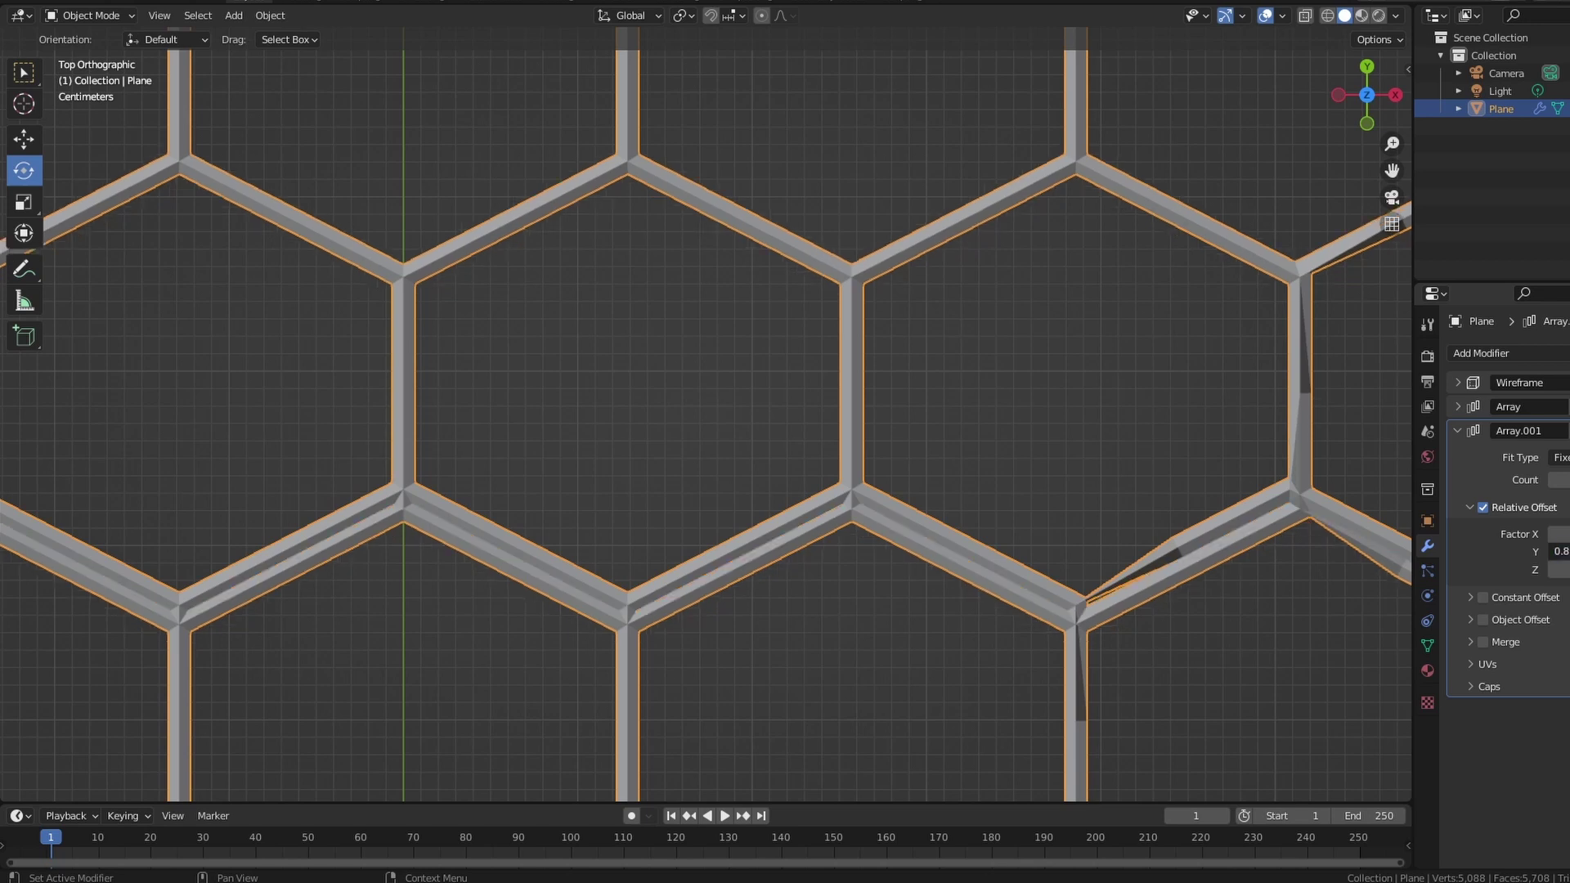
pyautogui.click(1554, 552)
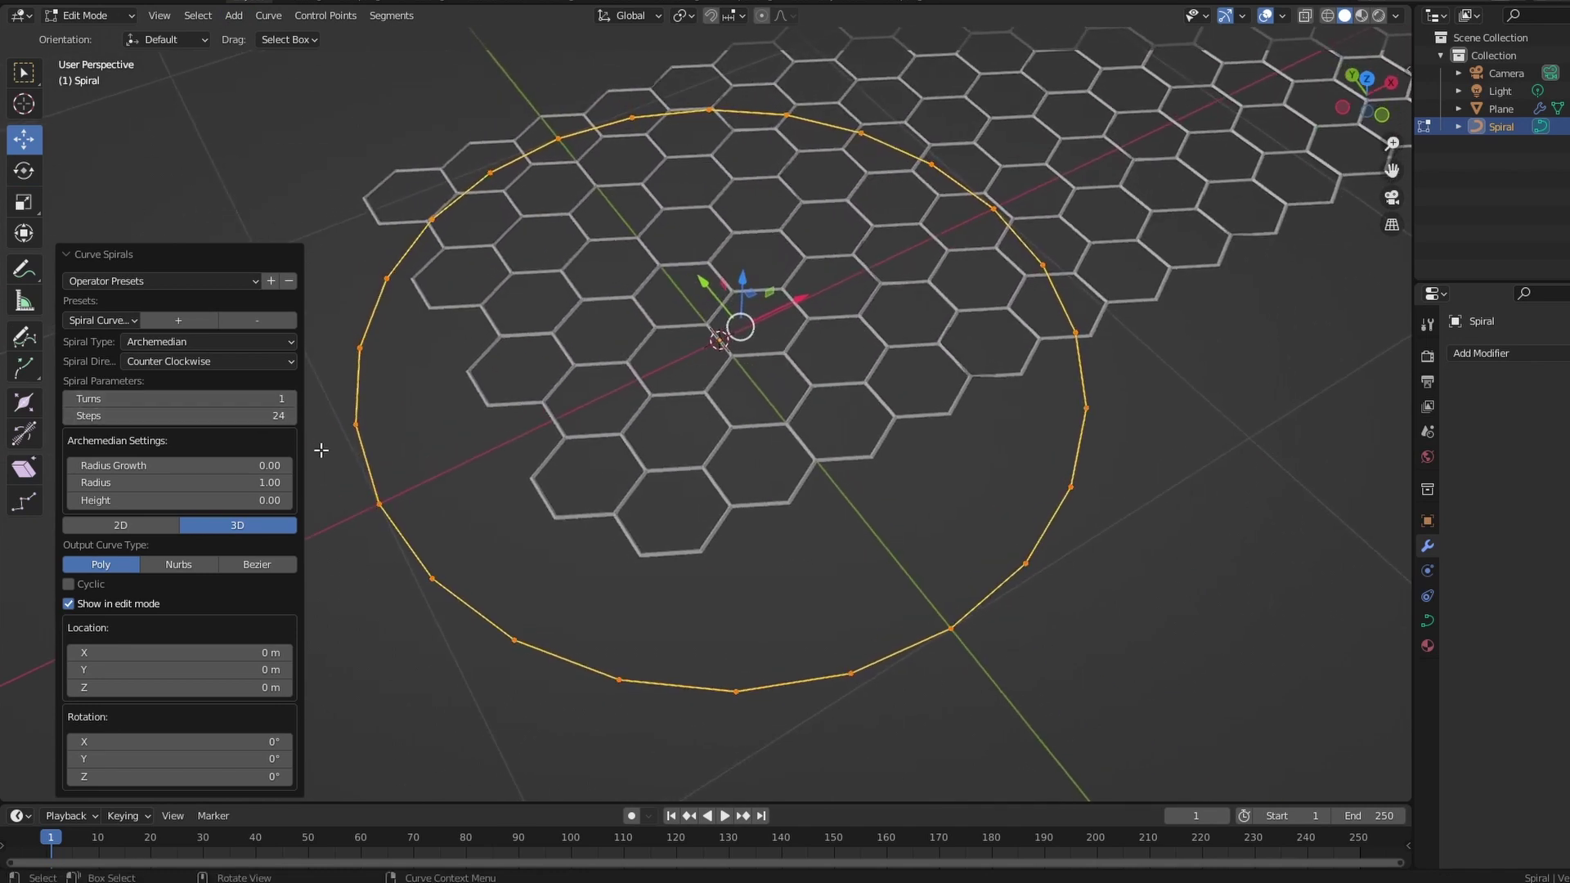
# - Try a spiral height of 0.01, reset it to 0, and return to Object Mode
pyautogui.moveTo(352, 457); pyautogui.dragTo(366, 429, button='middle')
pyautogui.click(270, 504)
pyautogui.press('Return')
pyautogui.moveTo(799, 581)
pyautogui.mouseDown(button='middle')
pyautogui.moveTo(799, 553)
pyautogui.moveTo(814, 566)
pyautogui.mouseUp(button='middle')
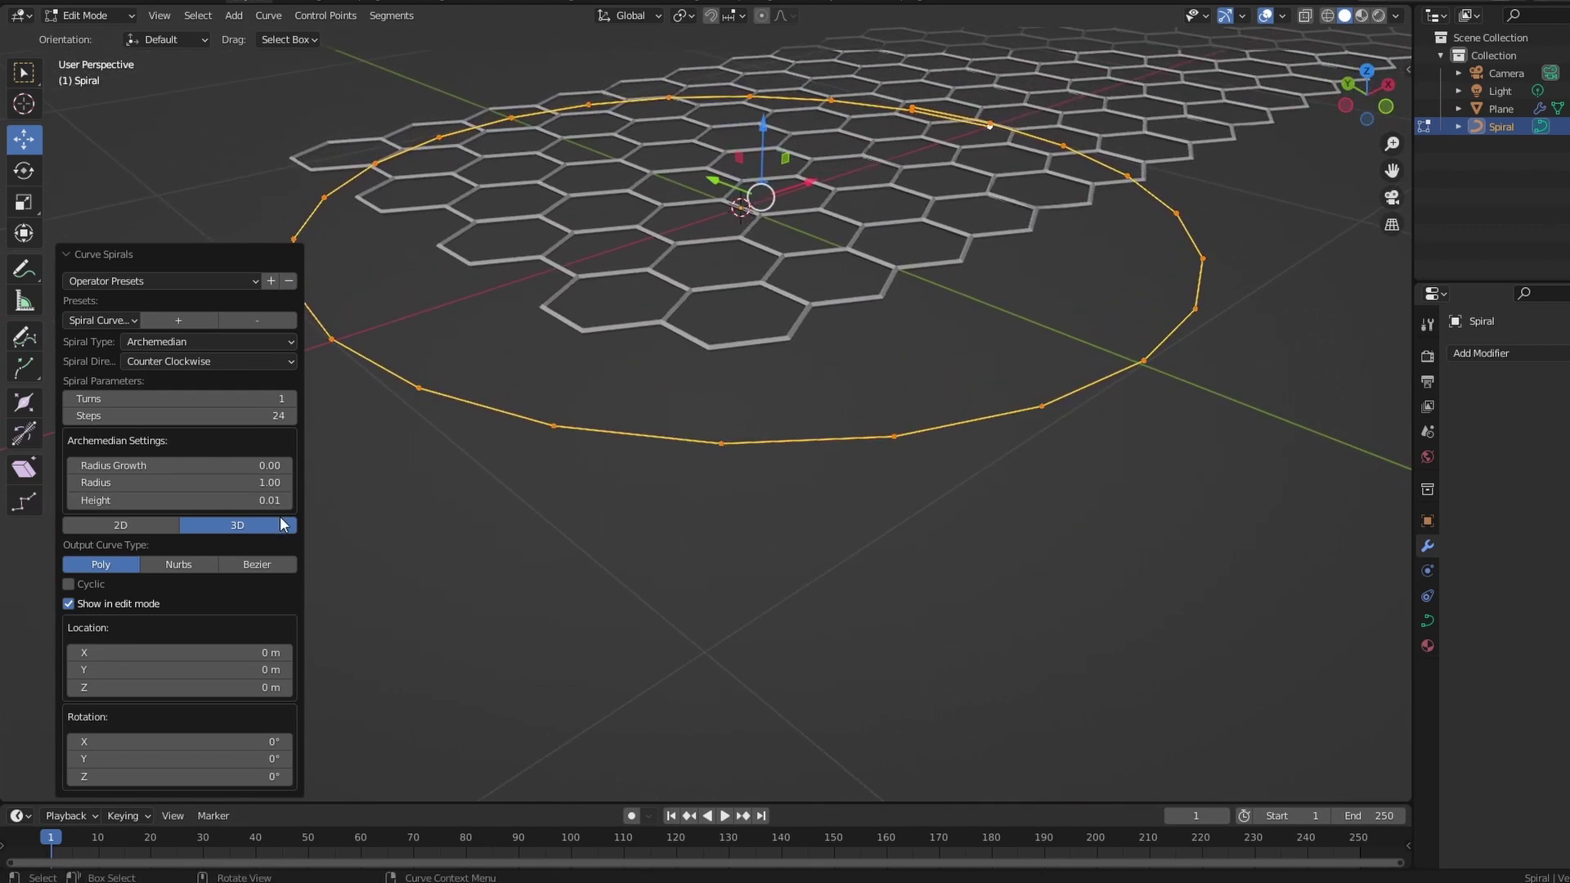
pyautogui.click(272, 501)
pyautogui.press('Return')
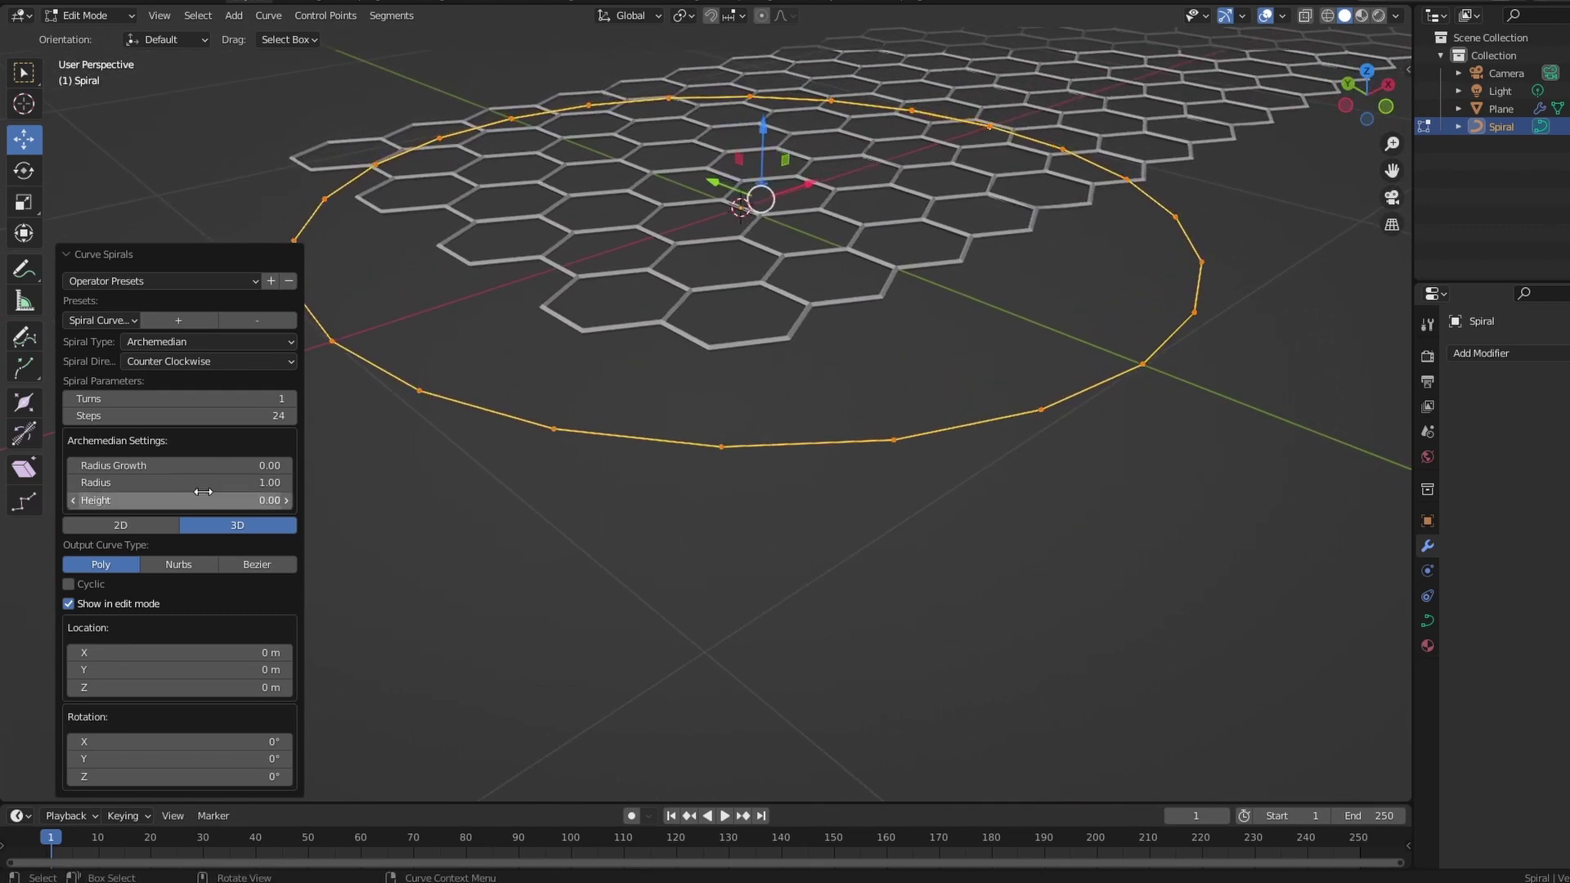
pyautogui.press('Tab')
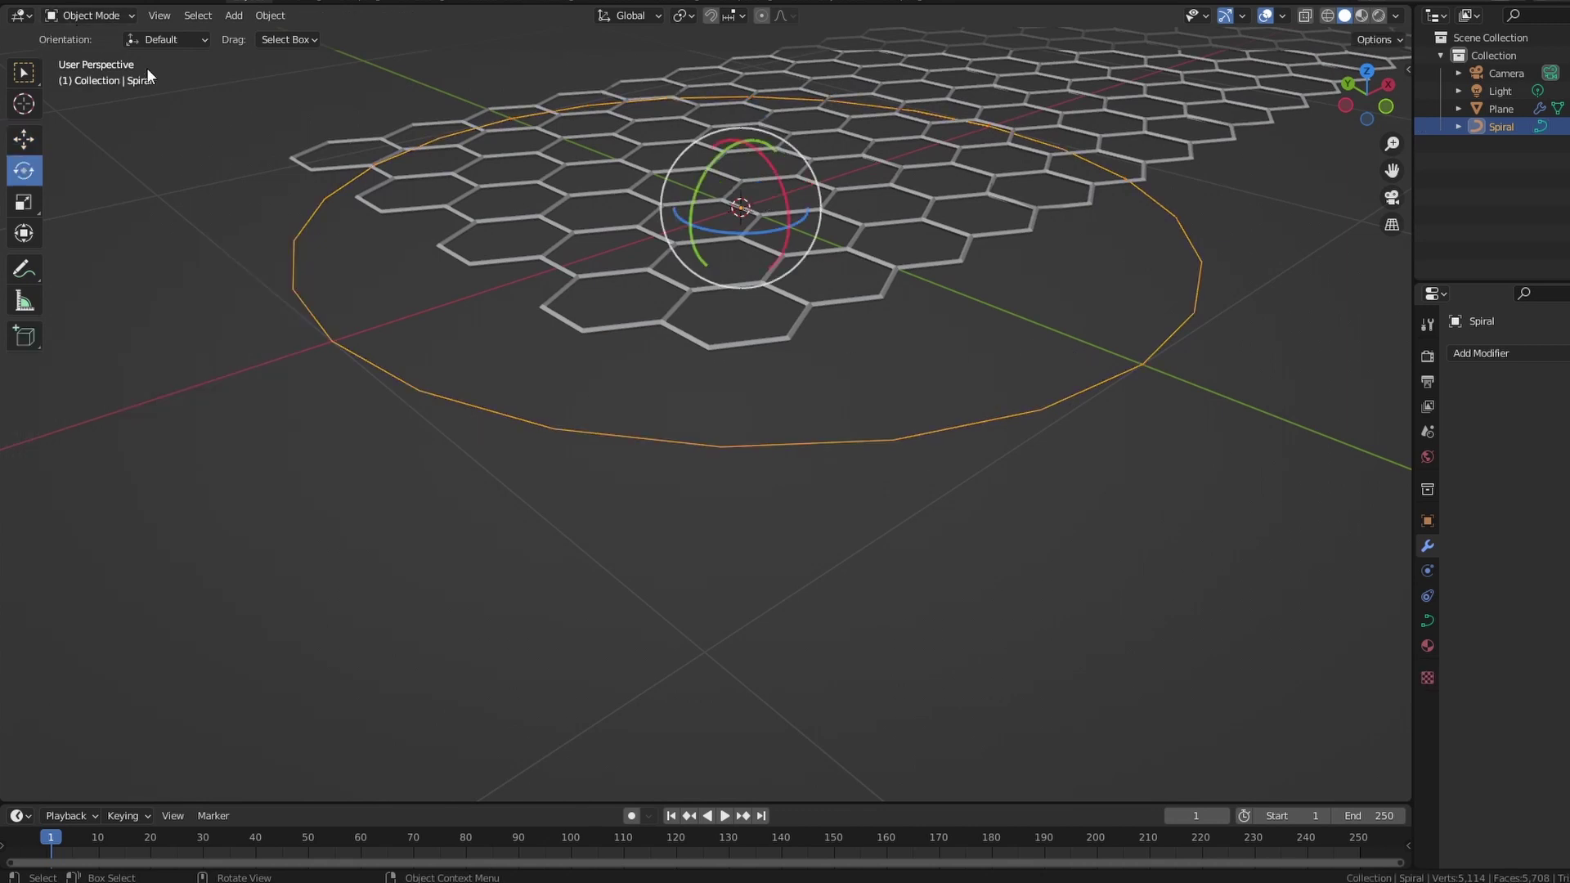
# - Rotate the spiral exactly 90° around X
pyautogui.moveTo(785, 231); pyautogui.dragTo(791, 190)
pyautogui.click(285, 721)
pyautogui.write('90')
pyautogui.press('Return')
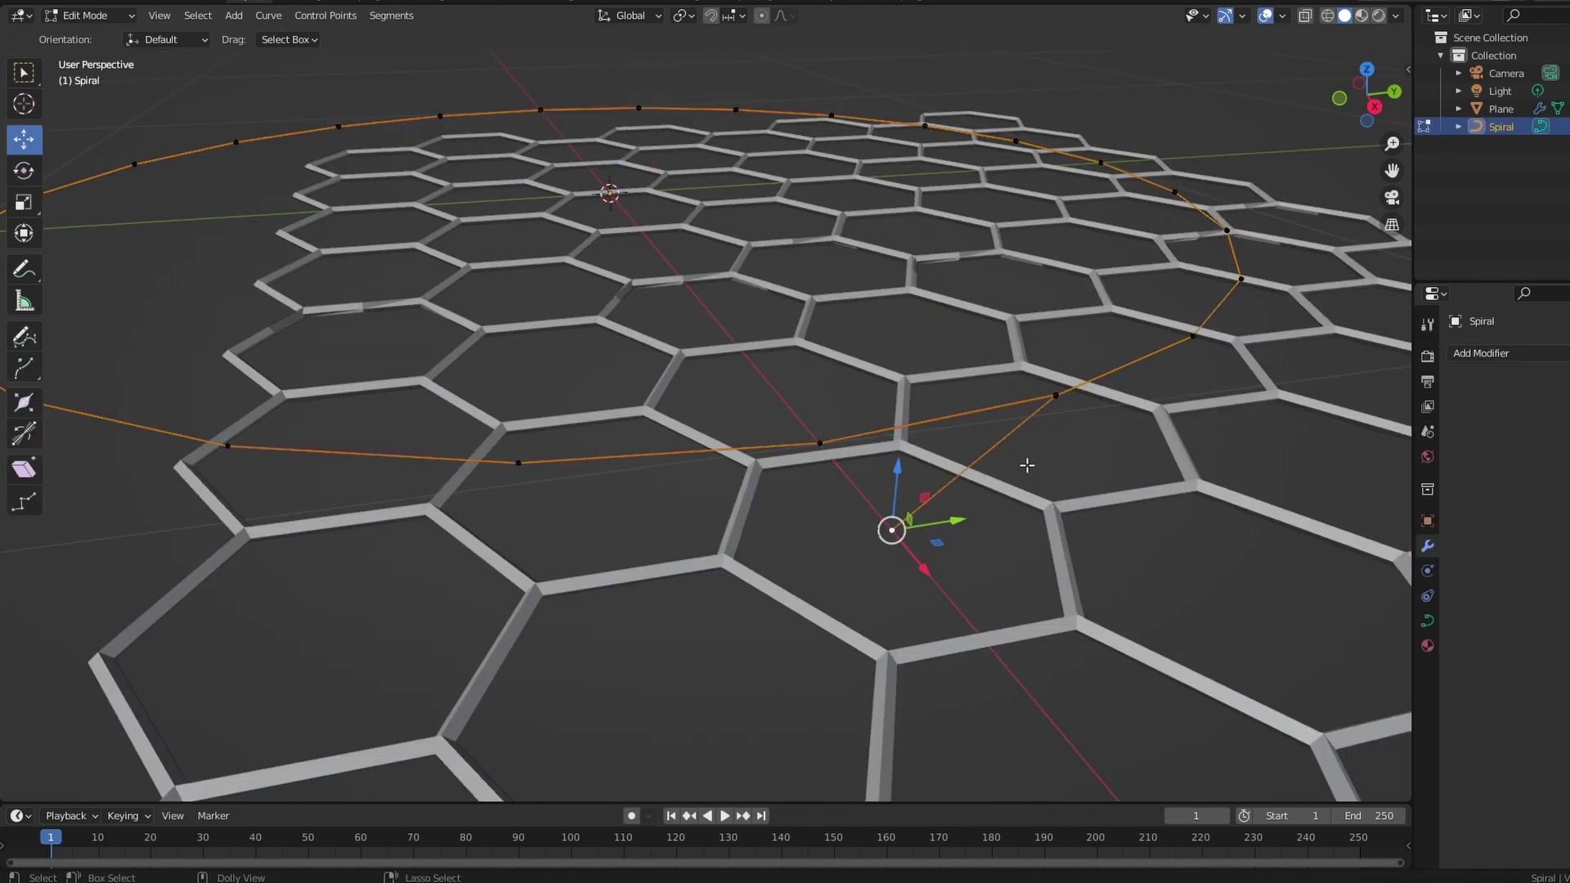
# - Extrude a new point from the curve's end along Y as a straight tail
pyautogui.hotkey('ctrl', 'z')
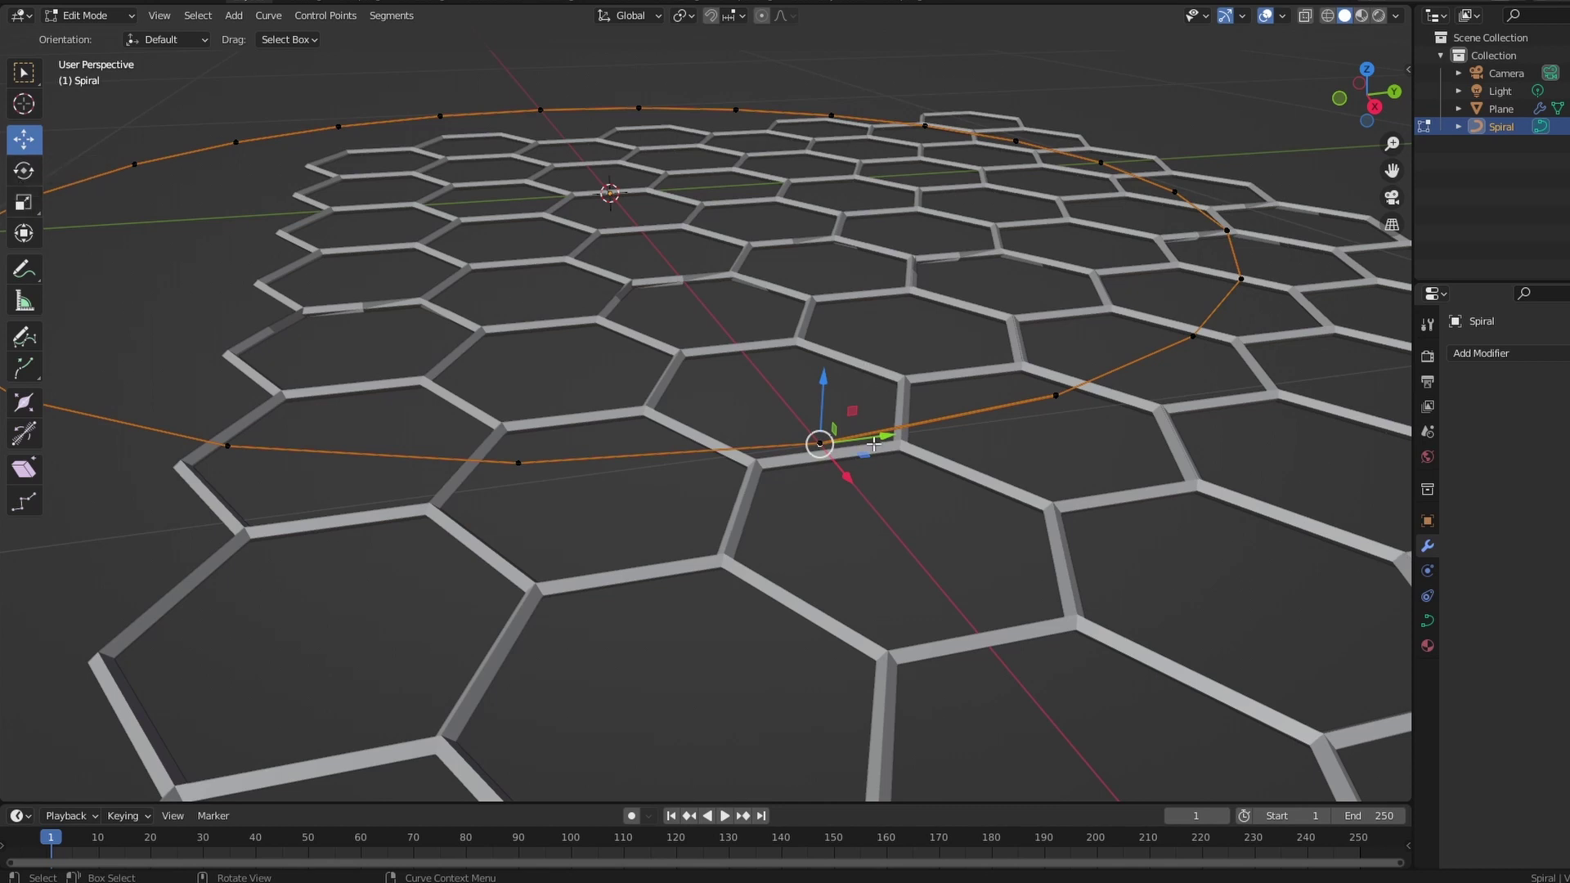
pyautogui.press('e')
pyautogui.press('y')
pyautogui.click(114, 589)
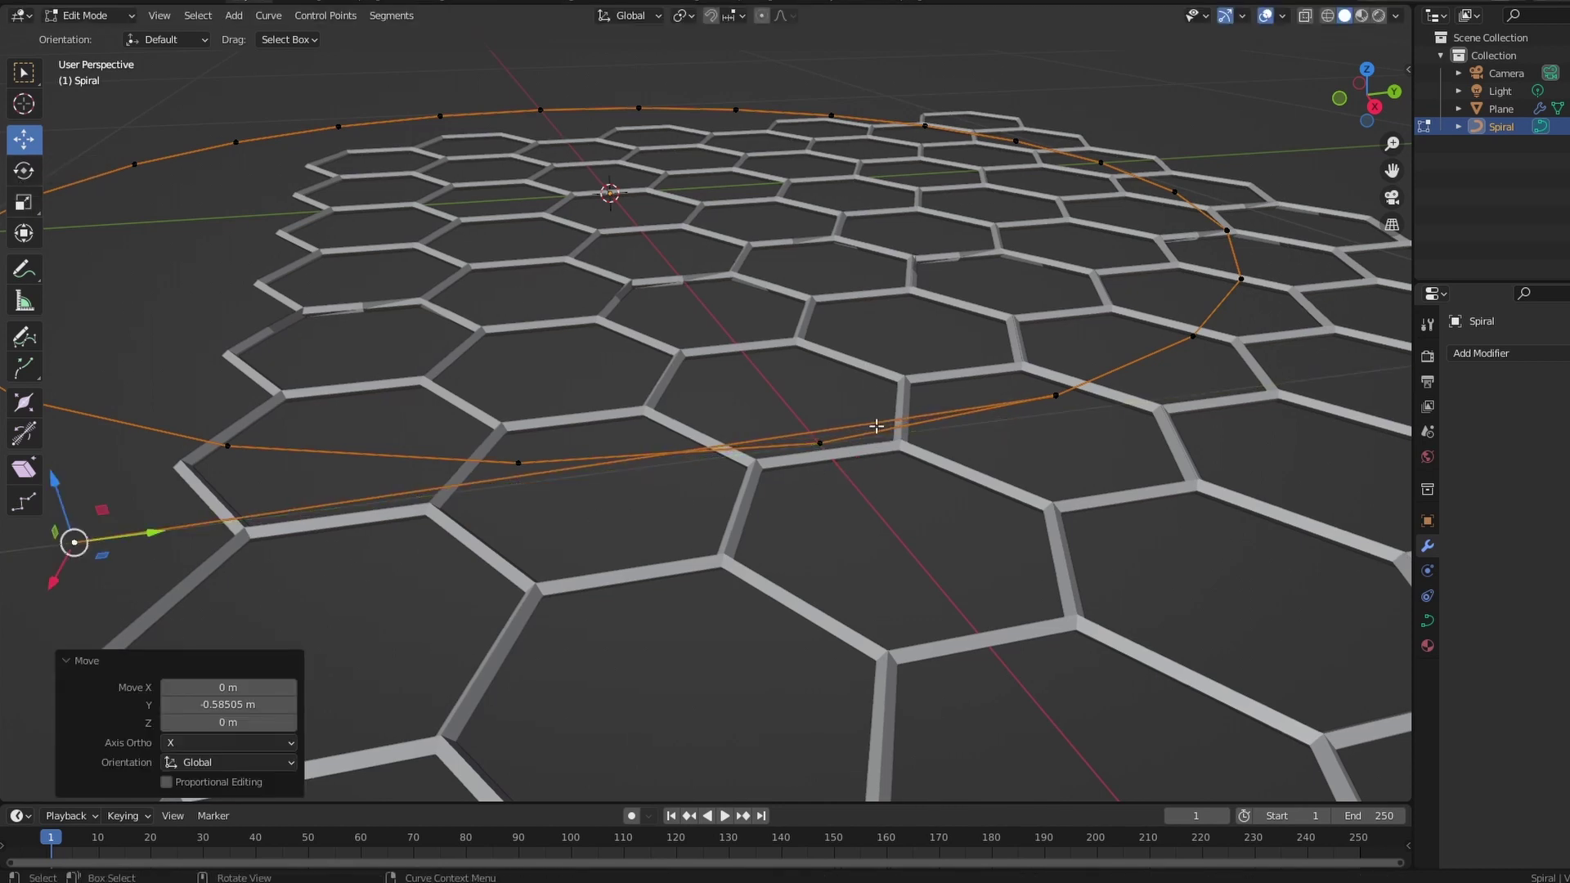
# - Extend the curve's other endpoint outward into a second straight tail
pyautogui.click(820, 443)
pyautogui.click(1053, 395)
pyautogui.moveTo(1105, 389); pyautogui.dragTo(1358, 376)
pyautogui.scroll(-4, 791, 271)
pyautogui.moveTo(791, 270); pyautogui.dragTo(668, 550, button='middle')
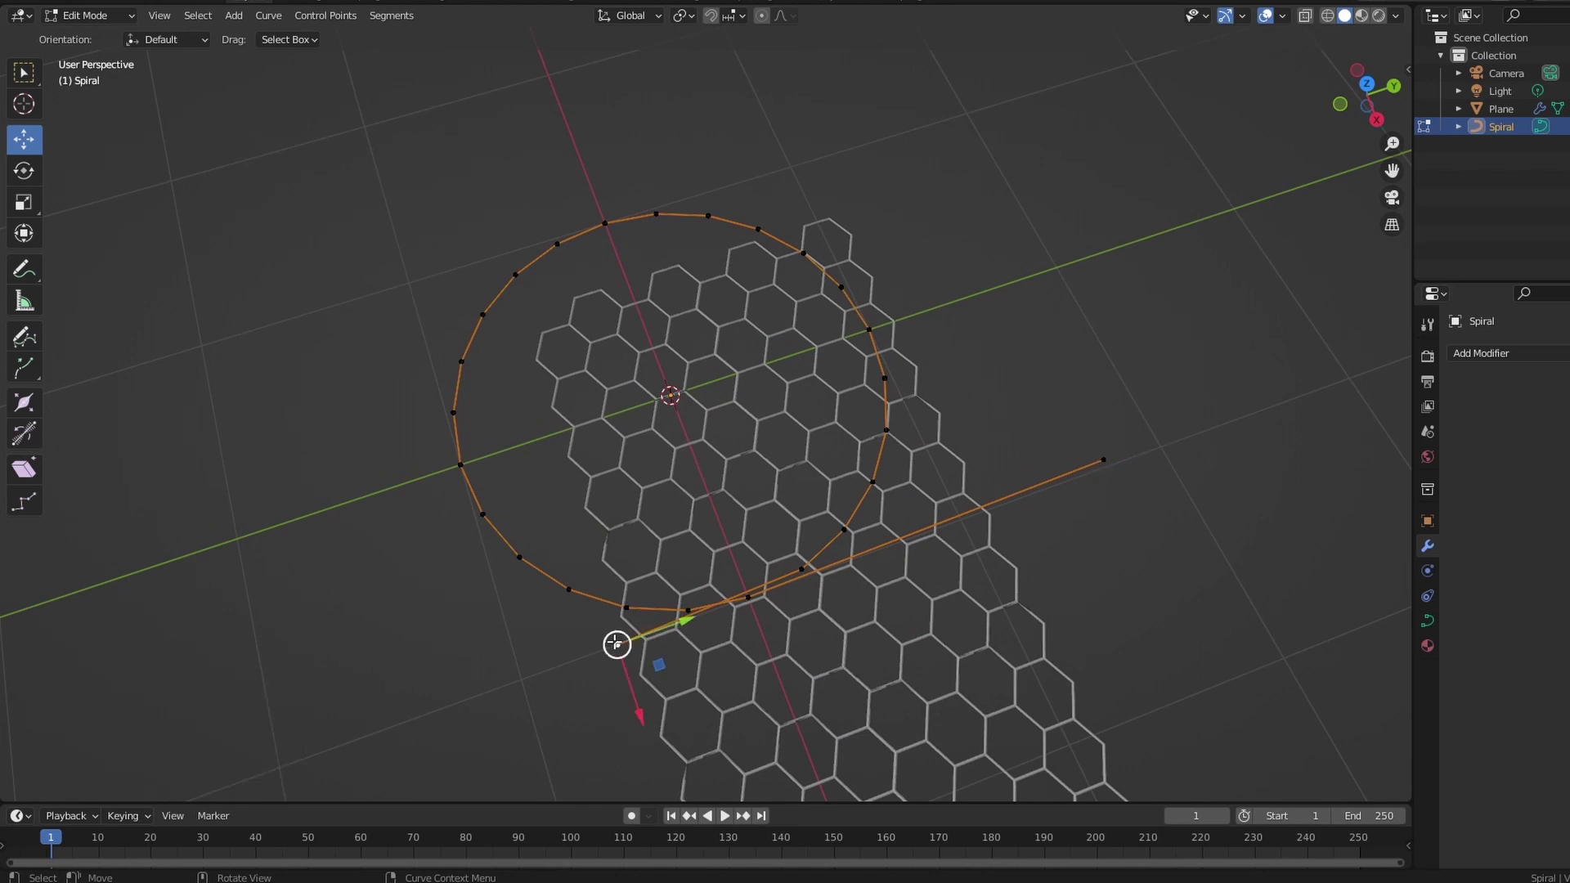
pyautogui.moveTo(687, 621); pyautogui.dragTo(323, 743)
pyautogui.scroll(-2, 537, 704)
pyautogui.scroll(-3, 548, 691)
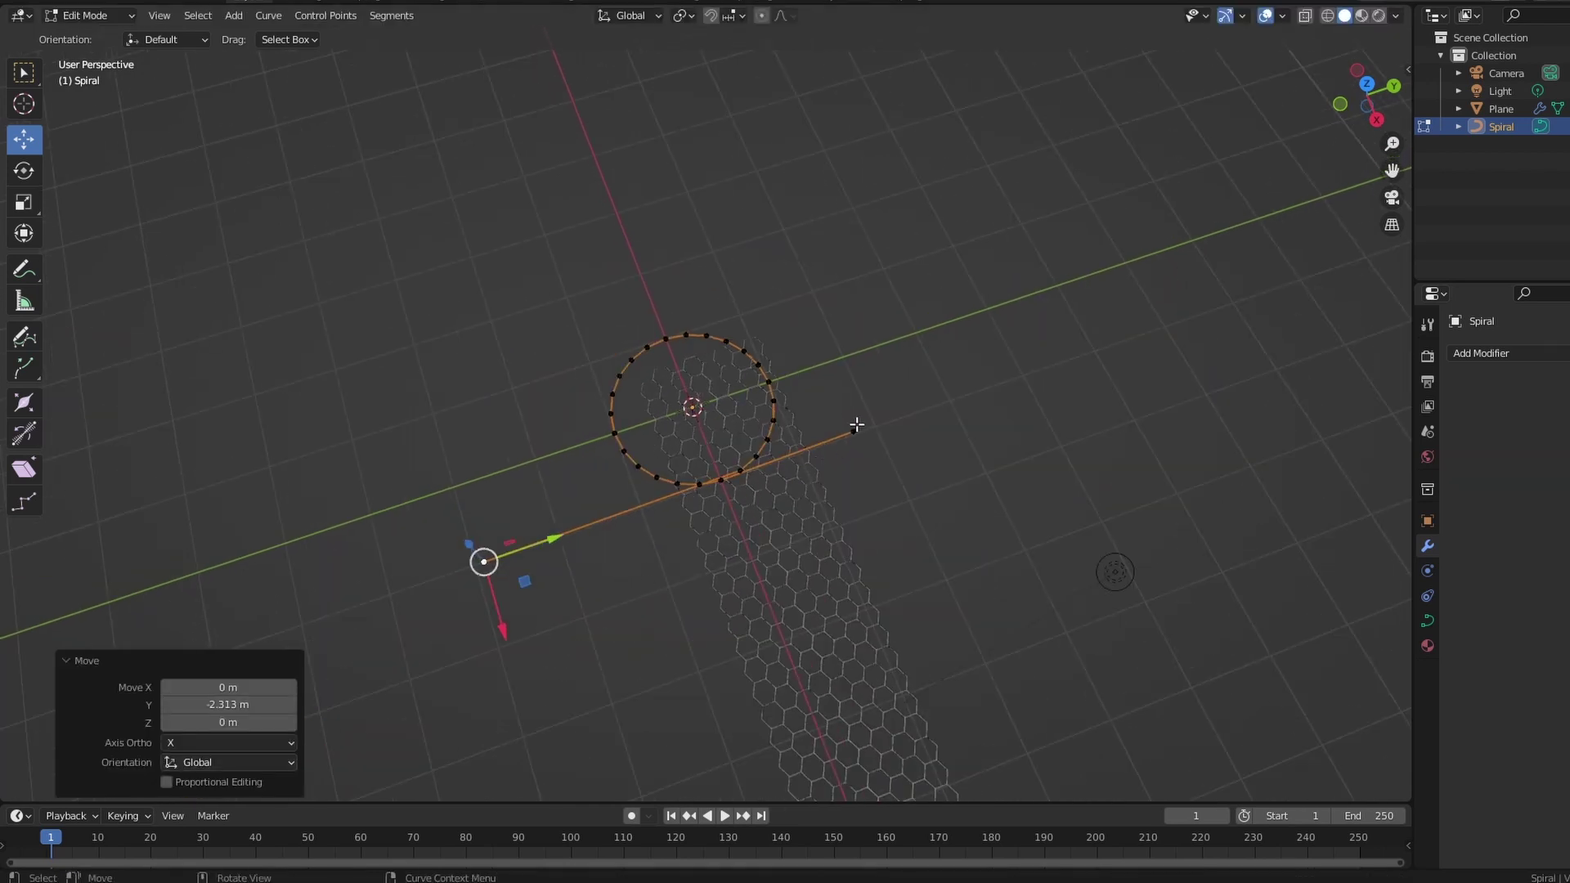
pyautogui.click(854, 428)
pyautogui.moveTo(922, 406); pyautogui.dragTo(1034, 377)
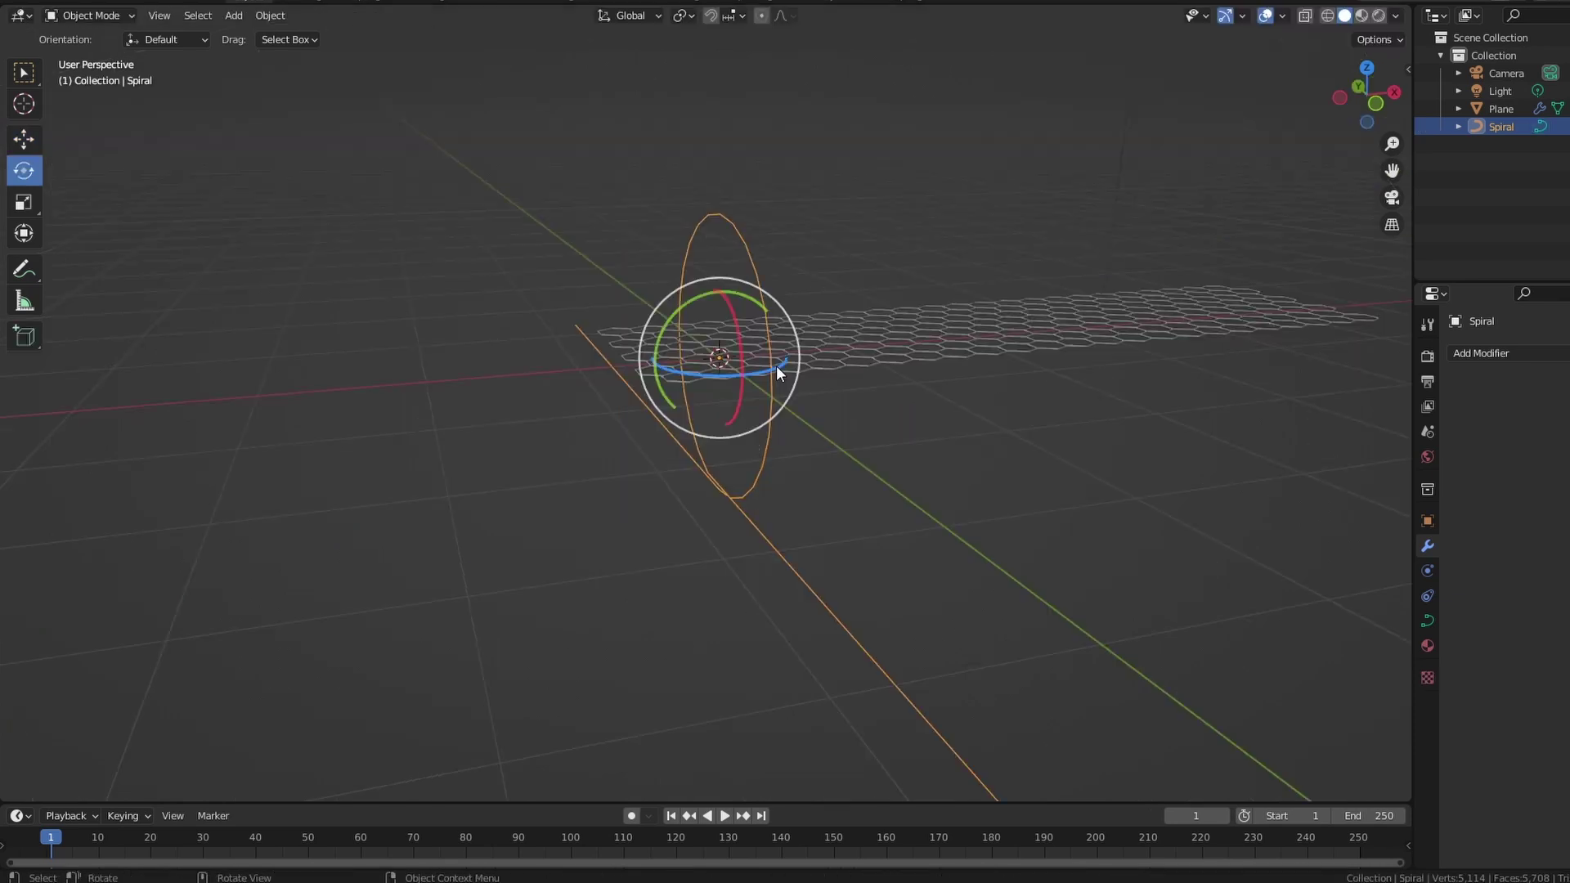
# - Rotate the spiral exactly 90° around Z
pyautogui.moveTo(776, 366); pyautogui.dragTo(719, 384)
pyautogui.click(229, 723)
pyautogui.write('90')
pyautogui.press('Return')
# - Select the honeycomb plane and try sliding it along X with the Move tool
pyautogui.click(927, 357)
pyautogui.moveTo(928, 357); pyautogui.dragTo(173, 258, button='middle')
pyautogui.click(24, 140)
pyautogui.moveTo(770, 384); pyautogui.dragTo(664, 384)
# - Move the honeycomb plane onto the ring so it wraps into a tube
pyautogui.rightClick(733, 421)
pyautogui.moveTo(714, 331); pyautogui.dragTo(689, 194)
pyautogui.hotkey('ctrl', 'z')
pyautogui.moveTo(732, 356); pyautogui.dragTo(676, 379, button='middle')
pyautogui.press('g')
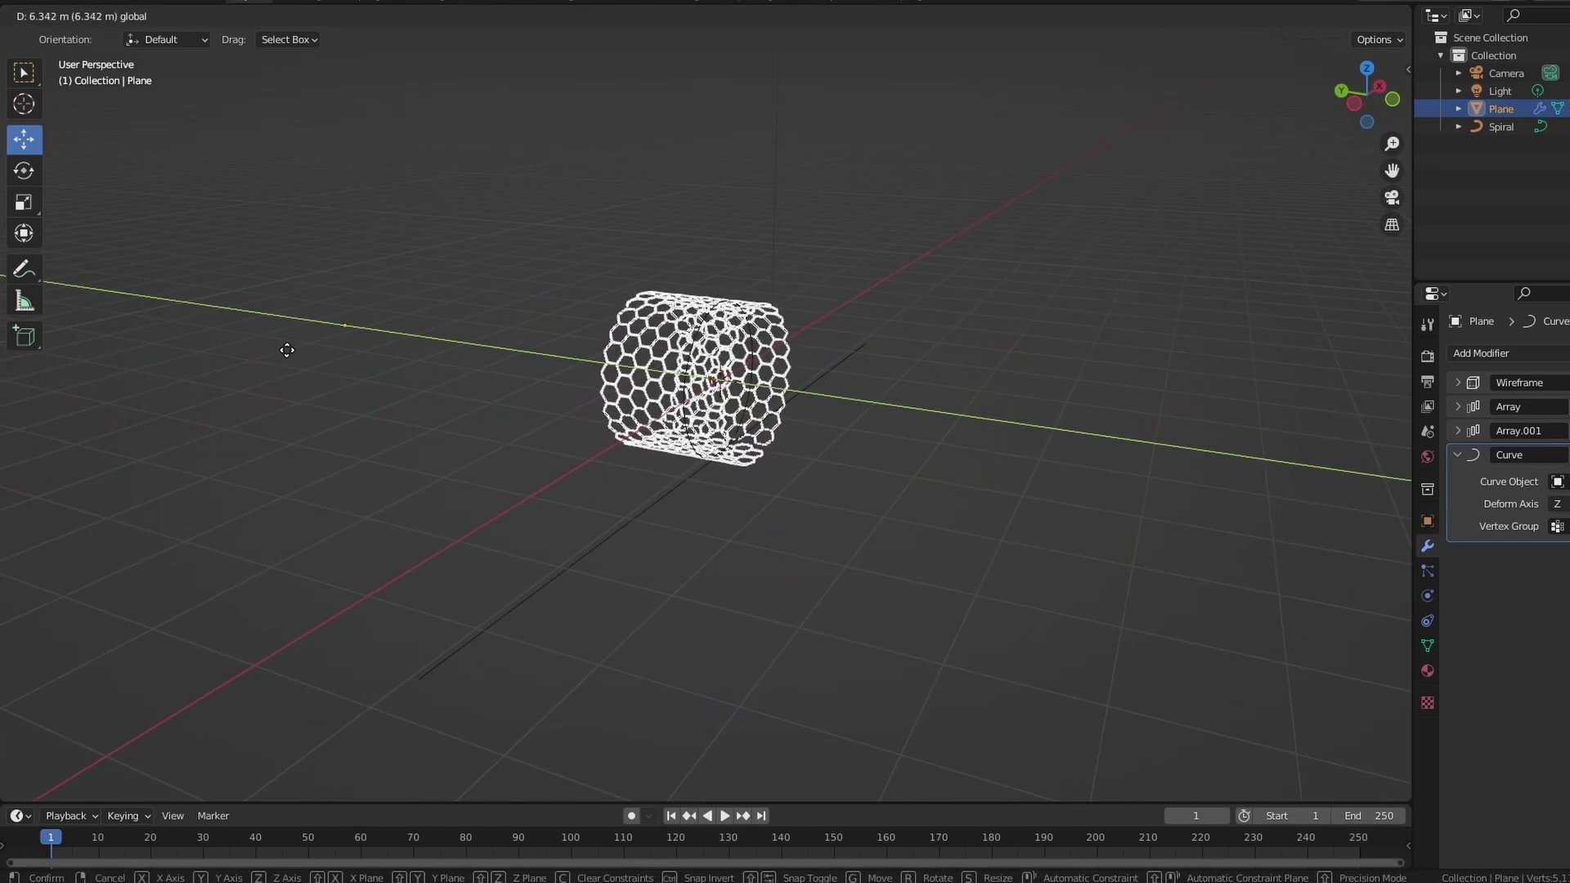
pyautogui.click(279, 351)
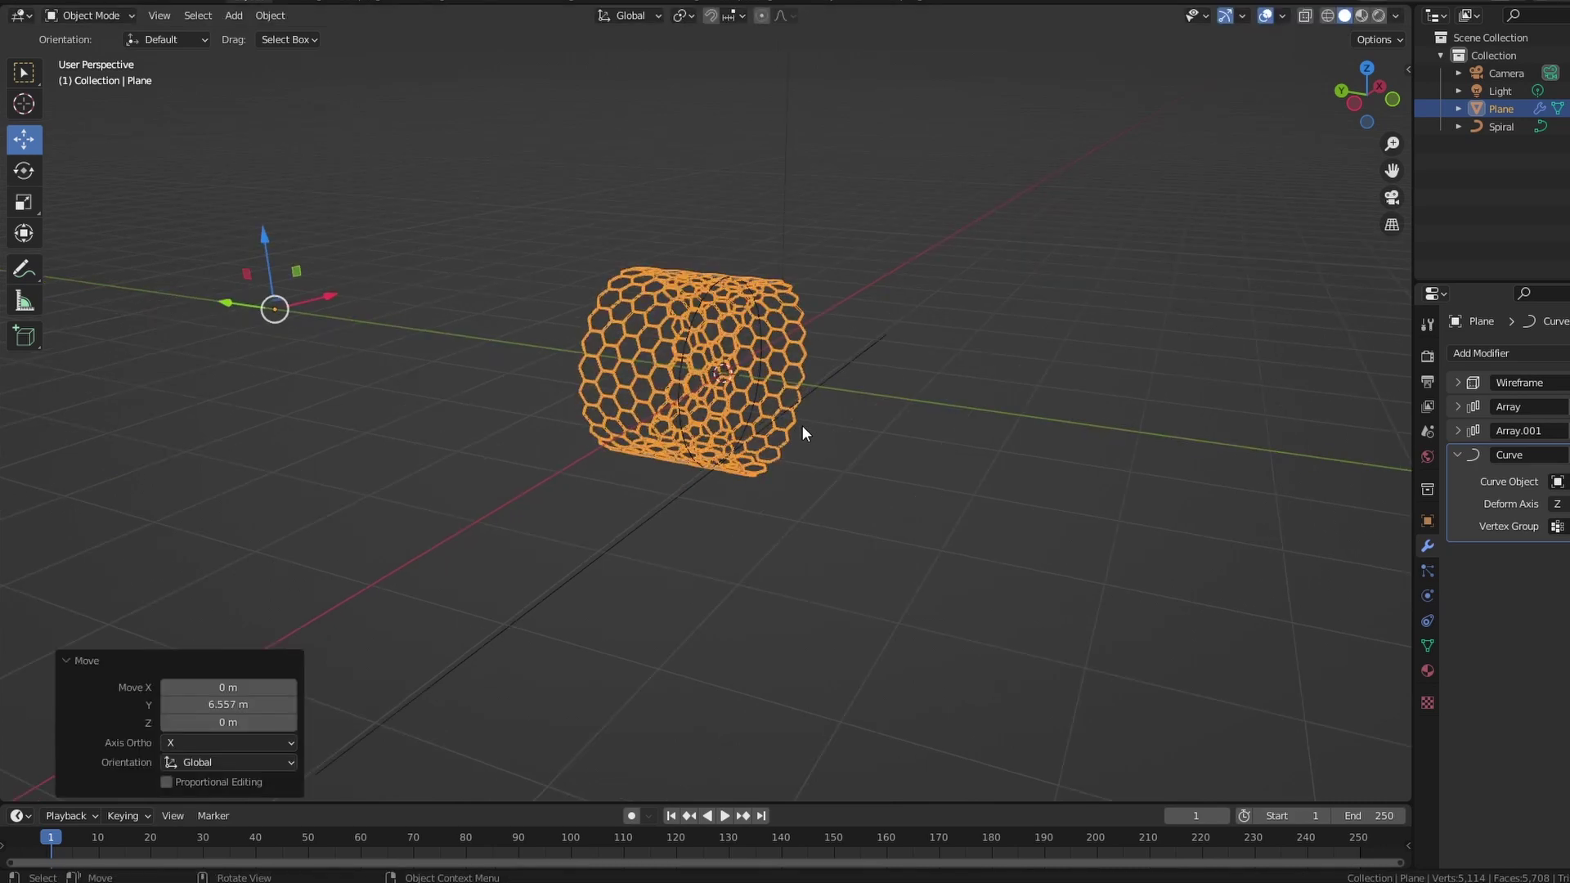
# - Scale the spiral curve to 0.971
pyautogui.moveTo(795, 427); pyautogui.dragTo(1027, 543, button='middle')
pyautogui.scroll(4, 718, 433)
pyautogui.scroll(2, 1014, 539)
pyautogui.click(1008, 538)
pyautogui.press('s')
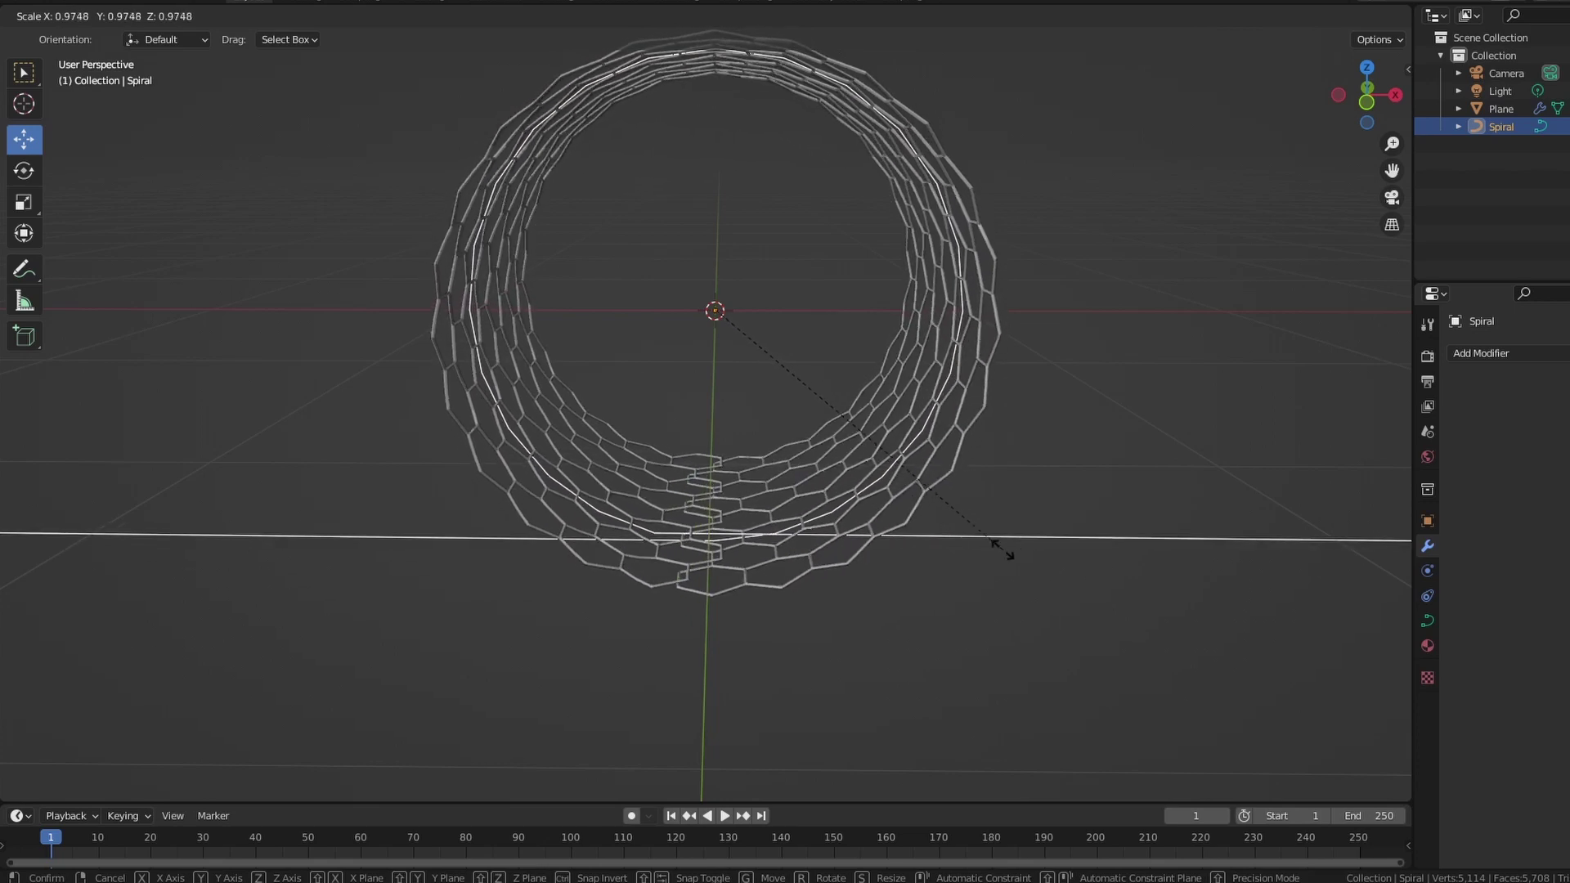
pyautogui.click(1006, 547)
# - In Edit Mode, raise a spiral curve point slightly along Z
pyautogui.scroll(2, 782, 605)
pyautogui.moveTo(783, 596); pyautogui.dragTo(795, 548, button='middle')
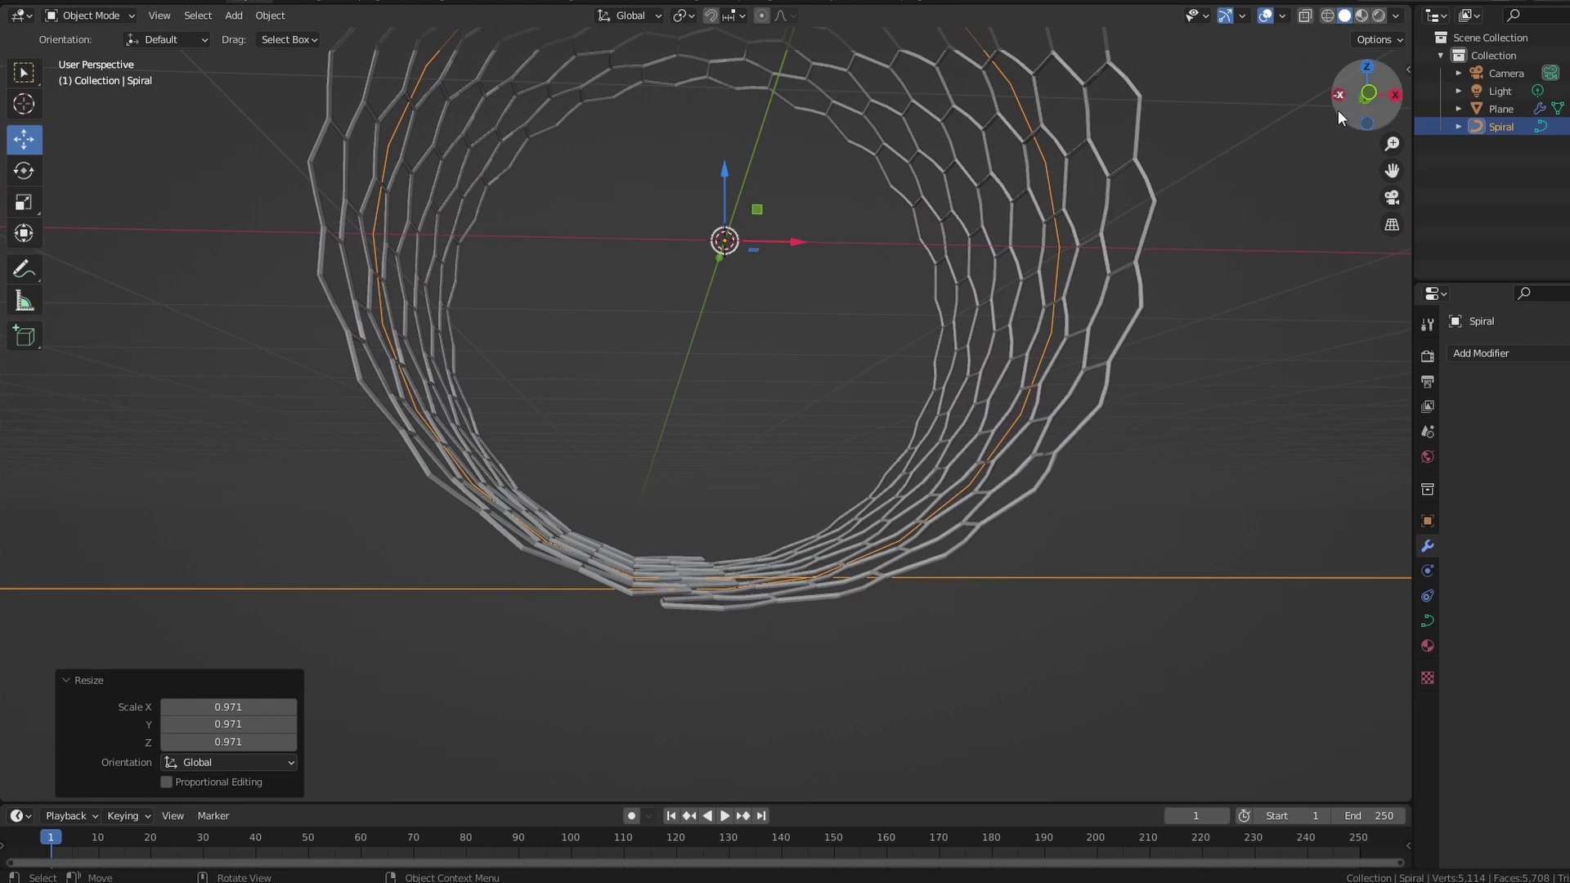
pyautogui.scroll(3, 901, 468)
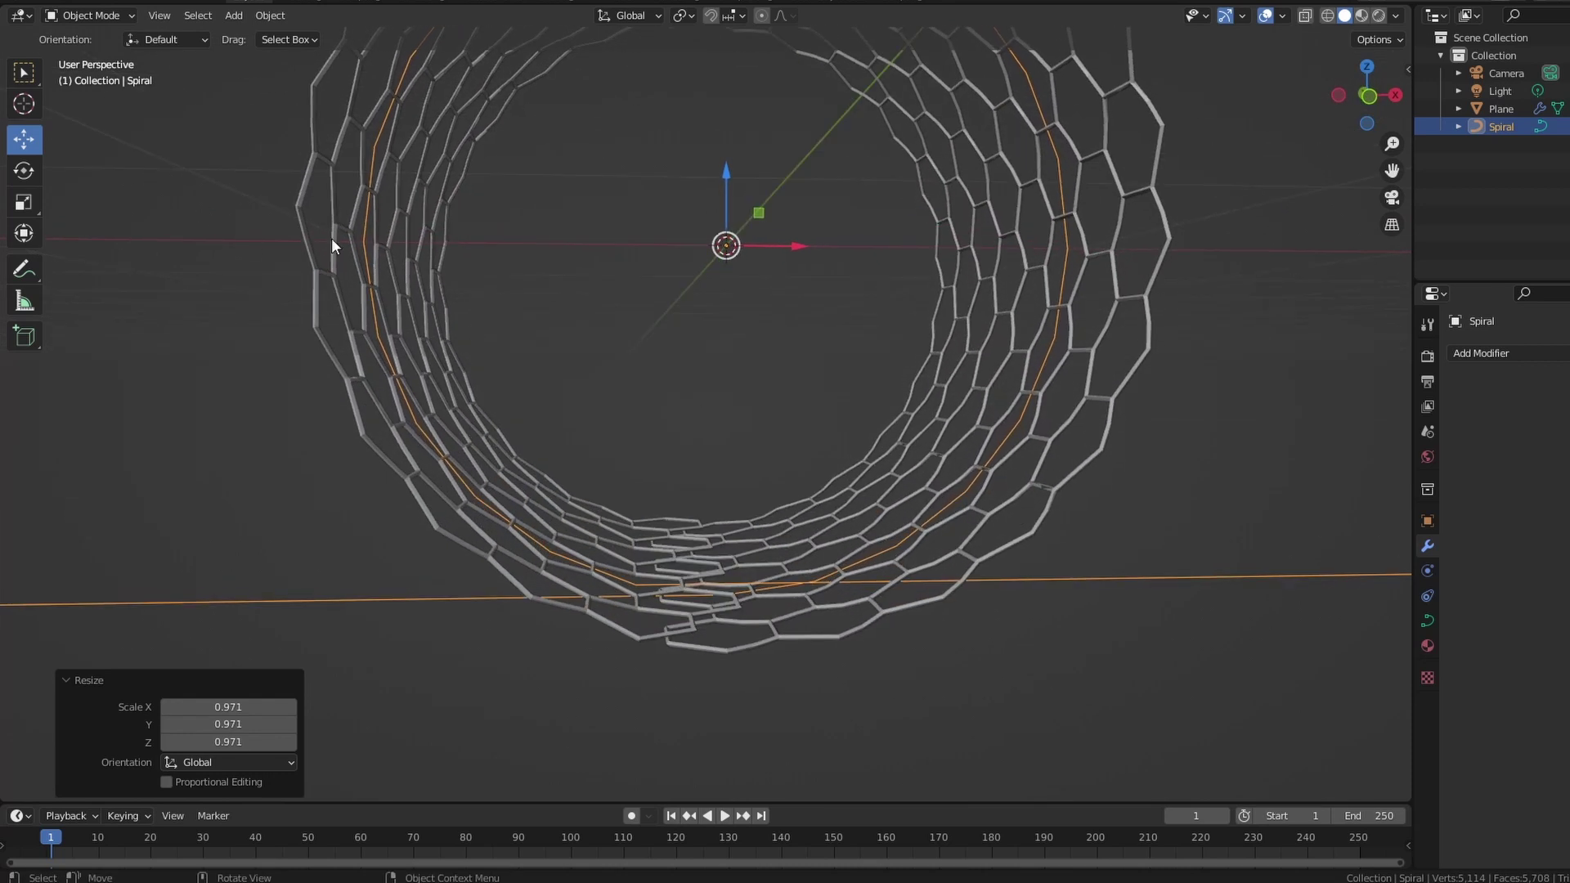
pyautogui.press('Tab')
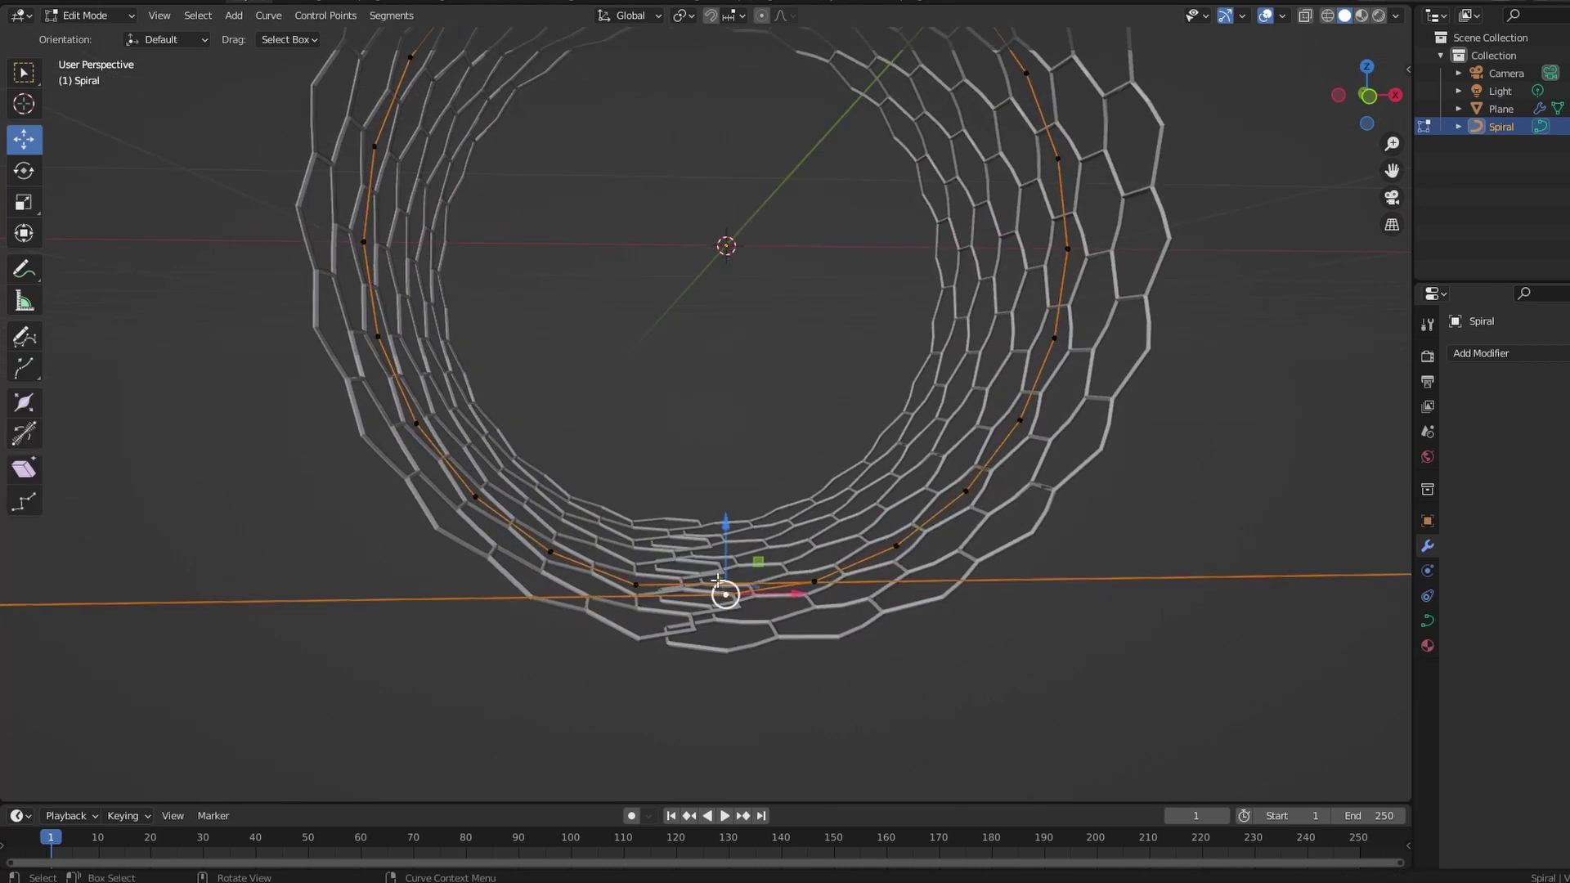
pyautogui.moveTo(719, 570); pyautogui.dragTo(722, 538)
pyautogui.click(721, 537)
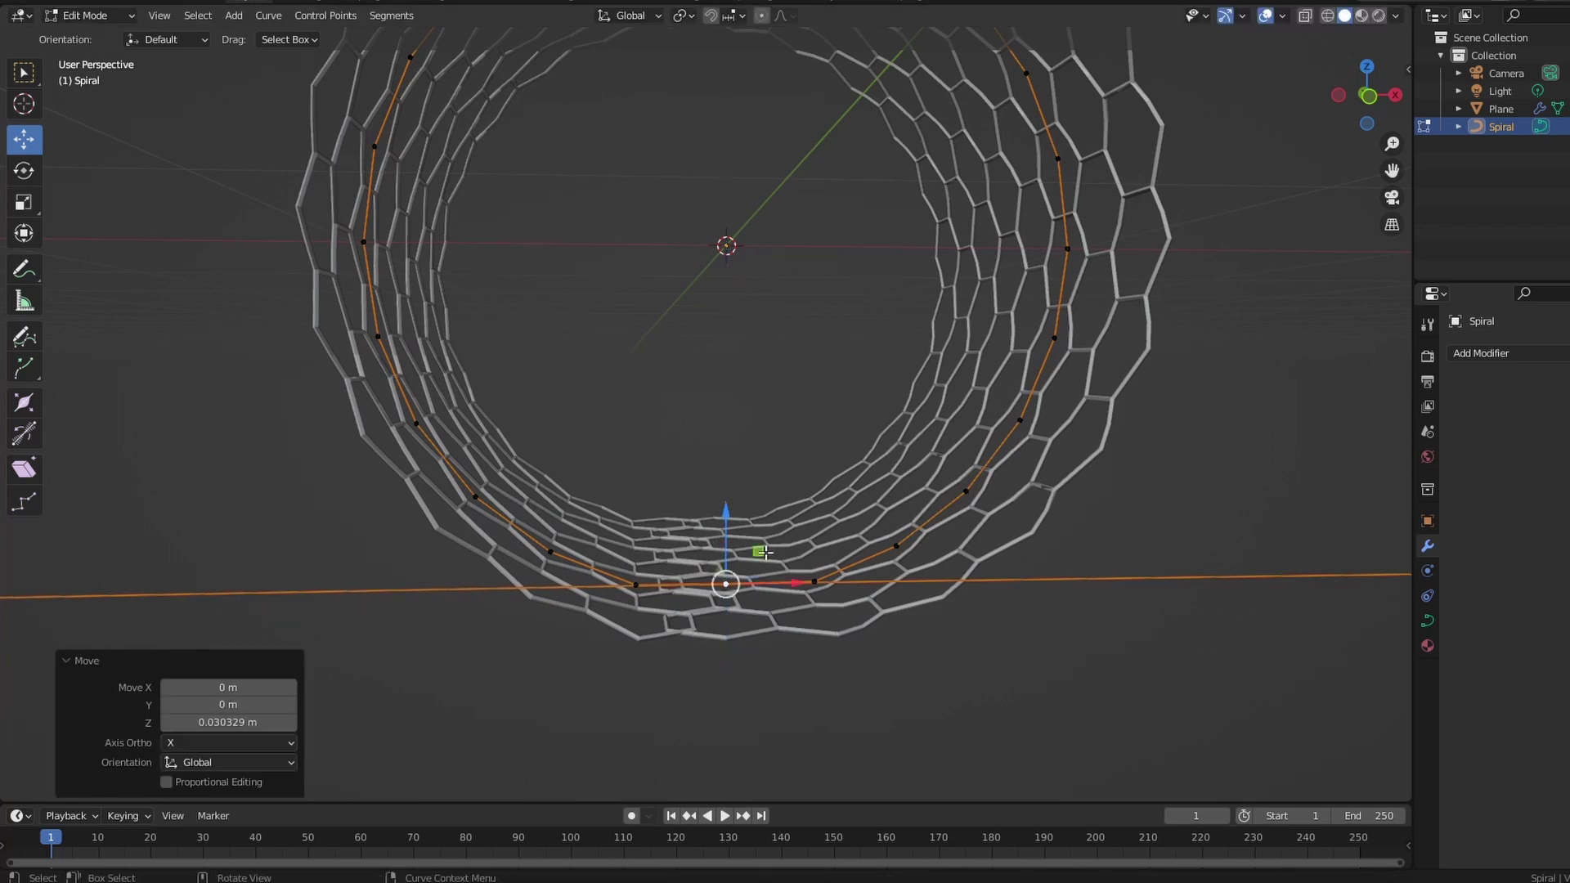
pyautogui.hotkey('ctrl', 'z')
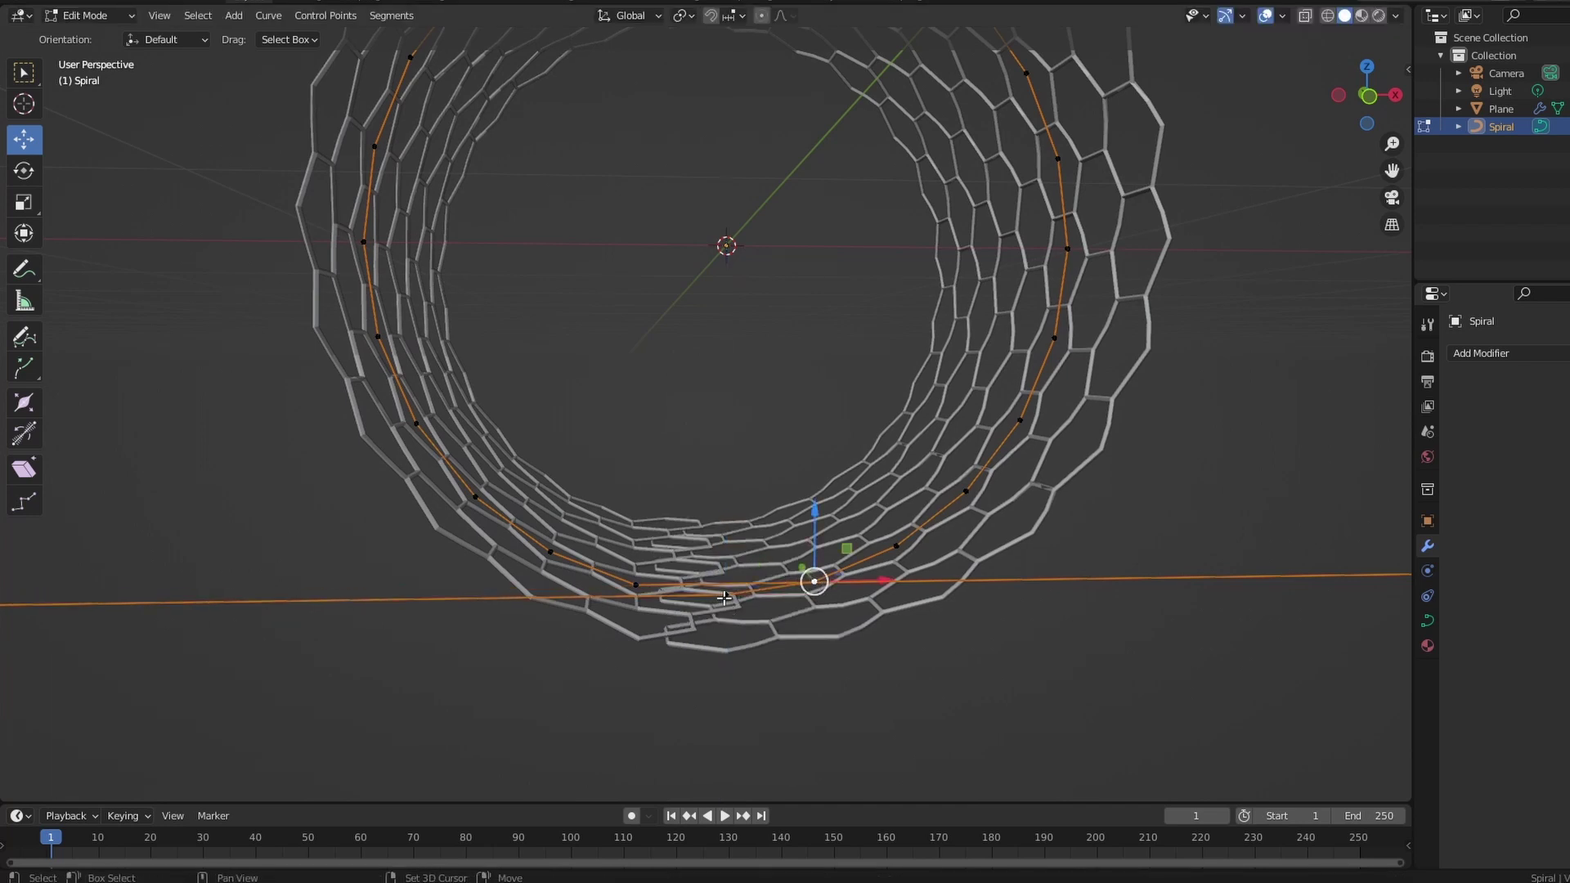
pyautogui.moveTo(770, 535); pyautogui.dragTo(776, 525)
pyautogui.moveTo(775, 525); pyautogui.dragTo(877, 602, button='middle')
# - Scale all the spiral's control points to 1.011 and return to Object Mode
pyautogui.press('a')
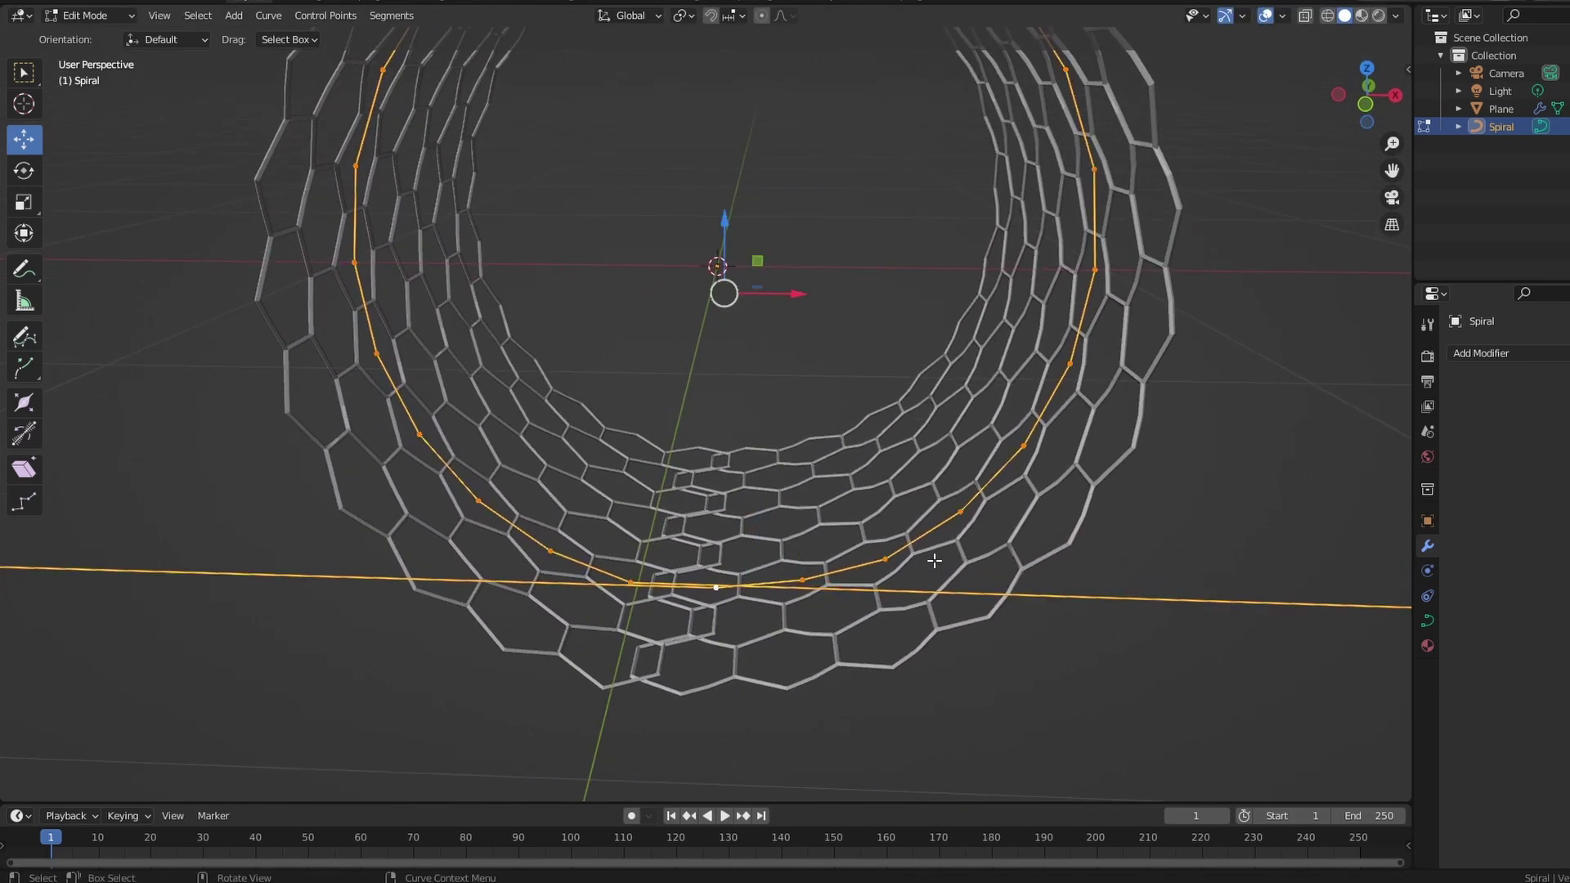
pyautogui.press('s')
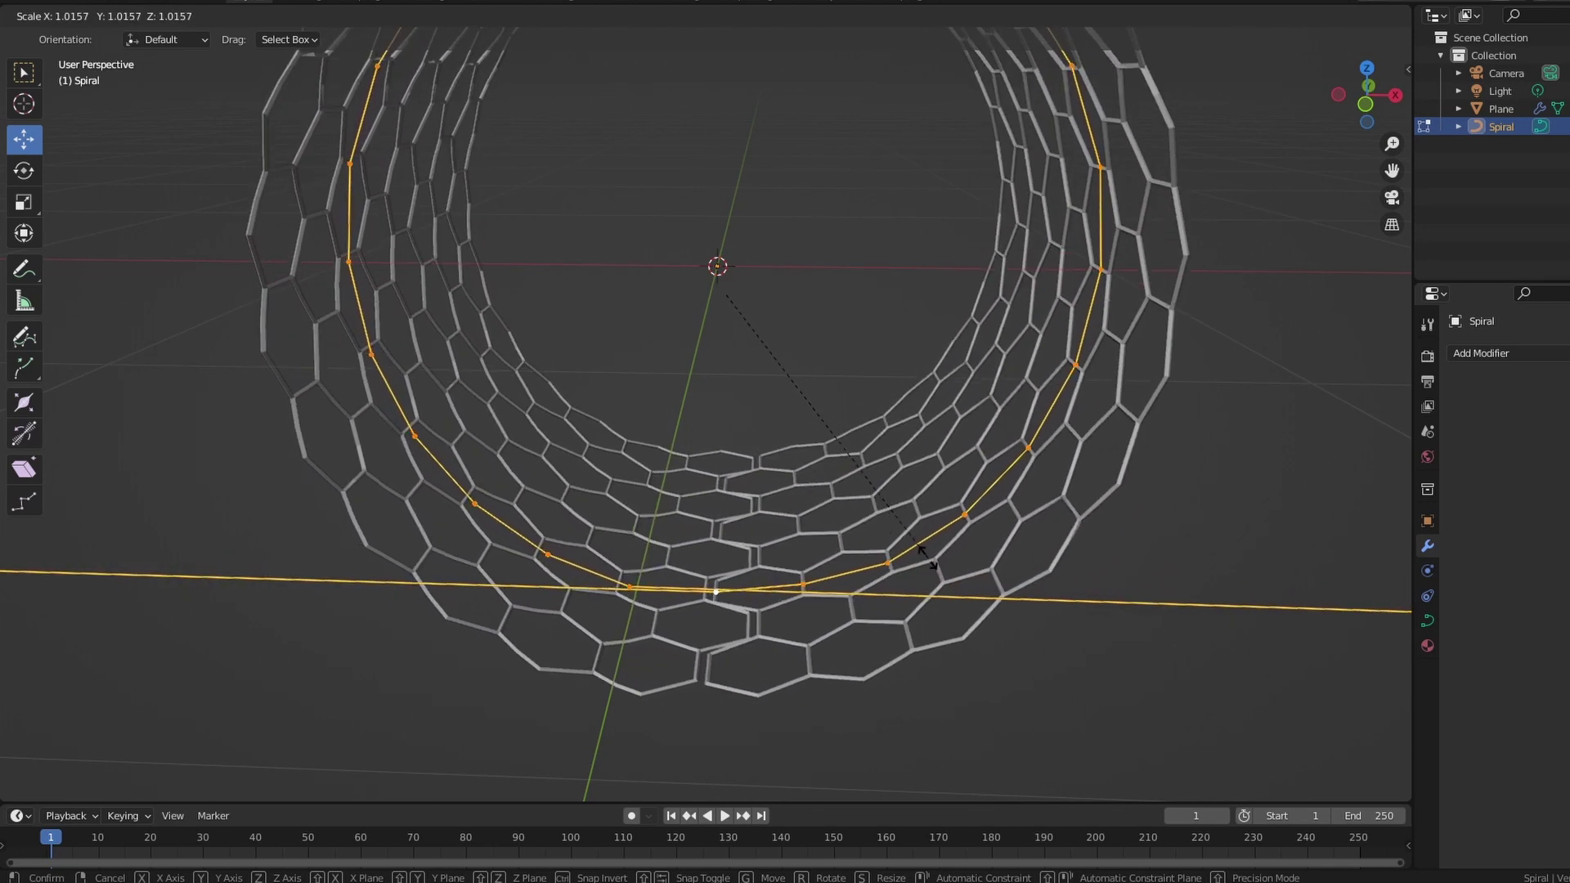
pyautogui.click(924, 556)
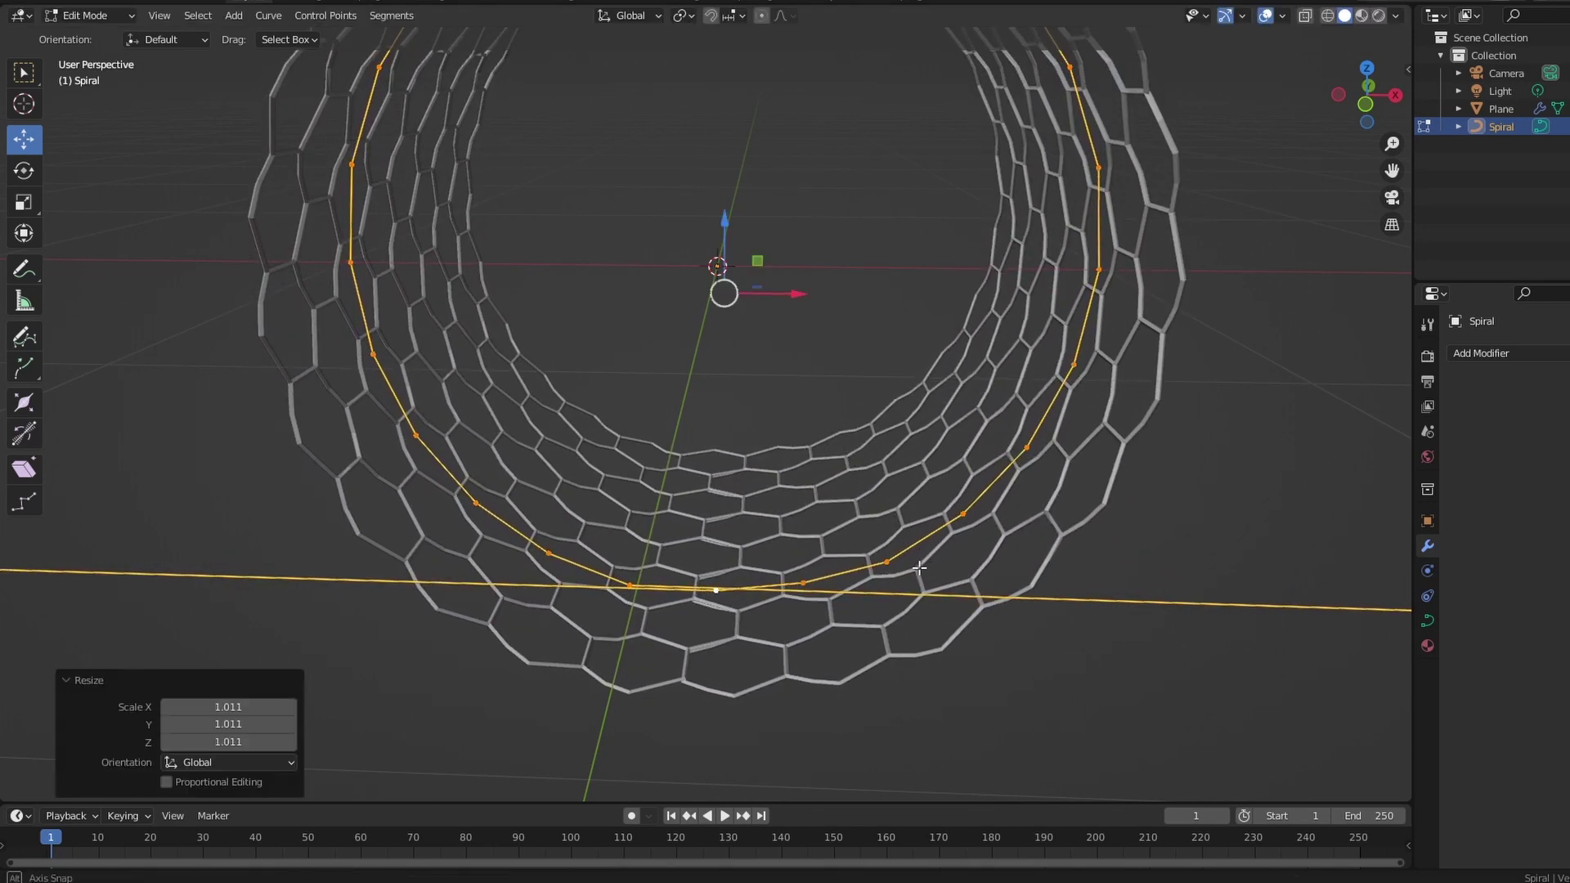
pyautogui.moveTo(924, 556); pyautogui.dragTo(655, 561, button='middle')
pyautogui.scroll(-5, 529, 557)
pyautogui.press('Tab')
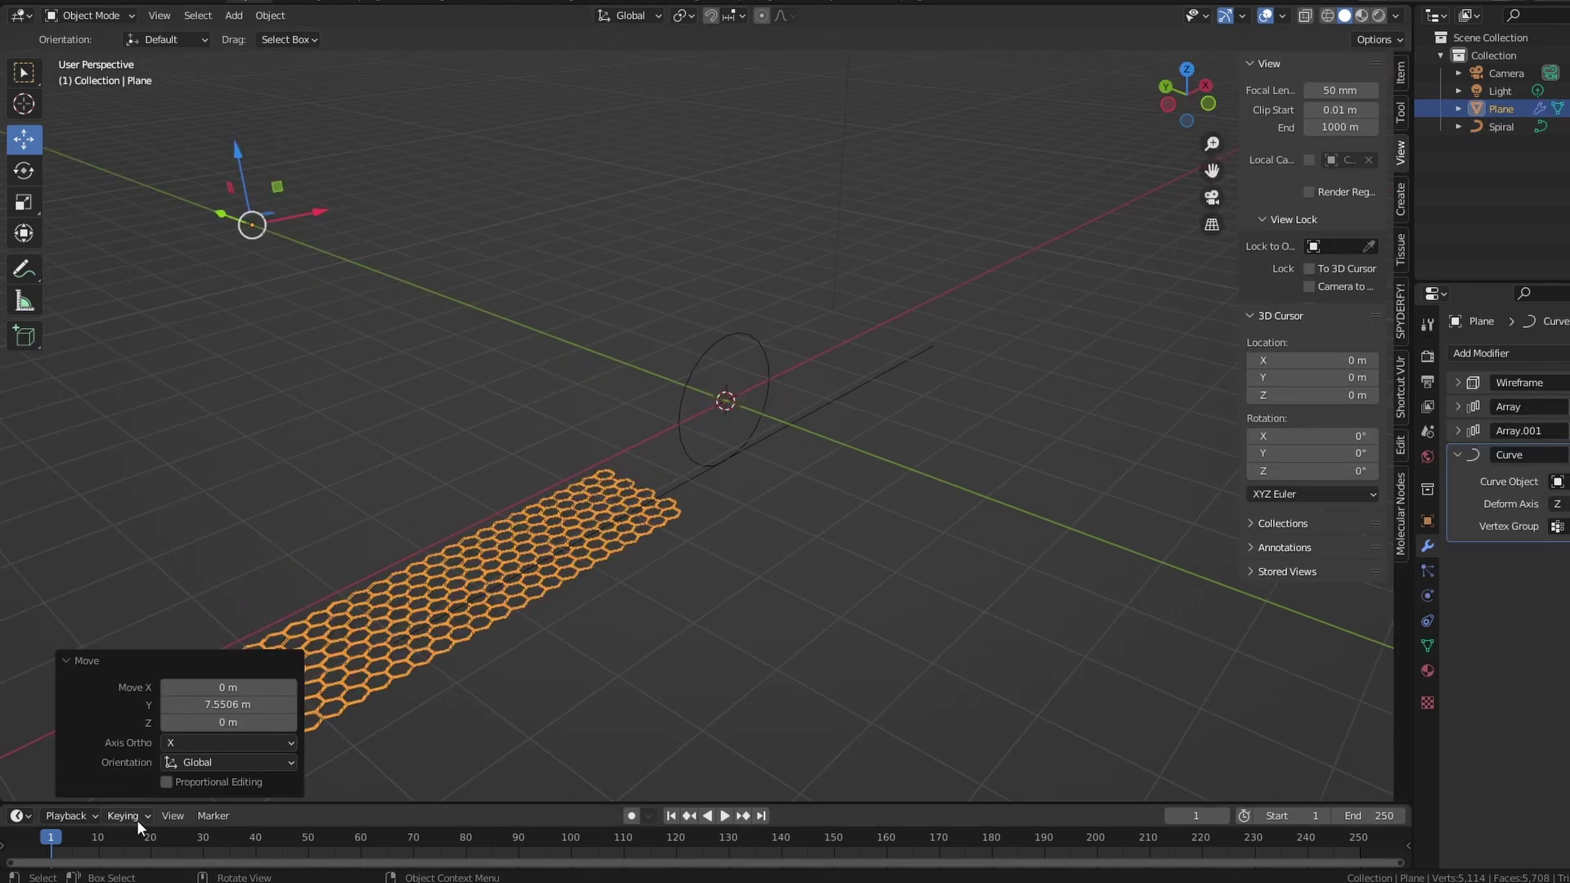
# - Switch the keying set to Location and insert location keyframes for the Plane
pyautogui.click(131, 817)
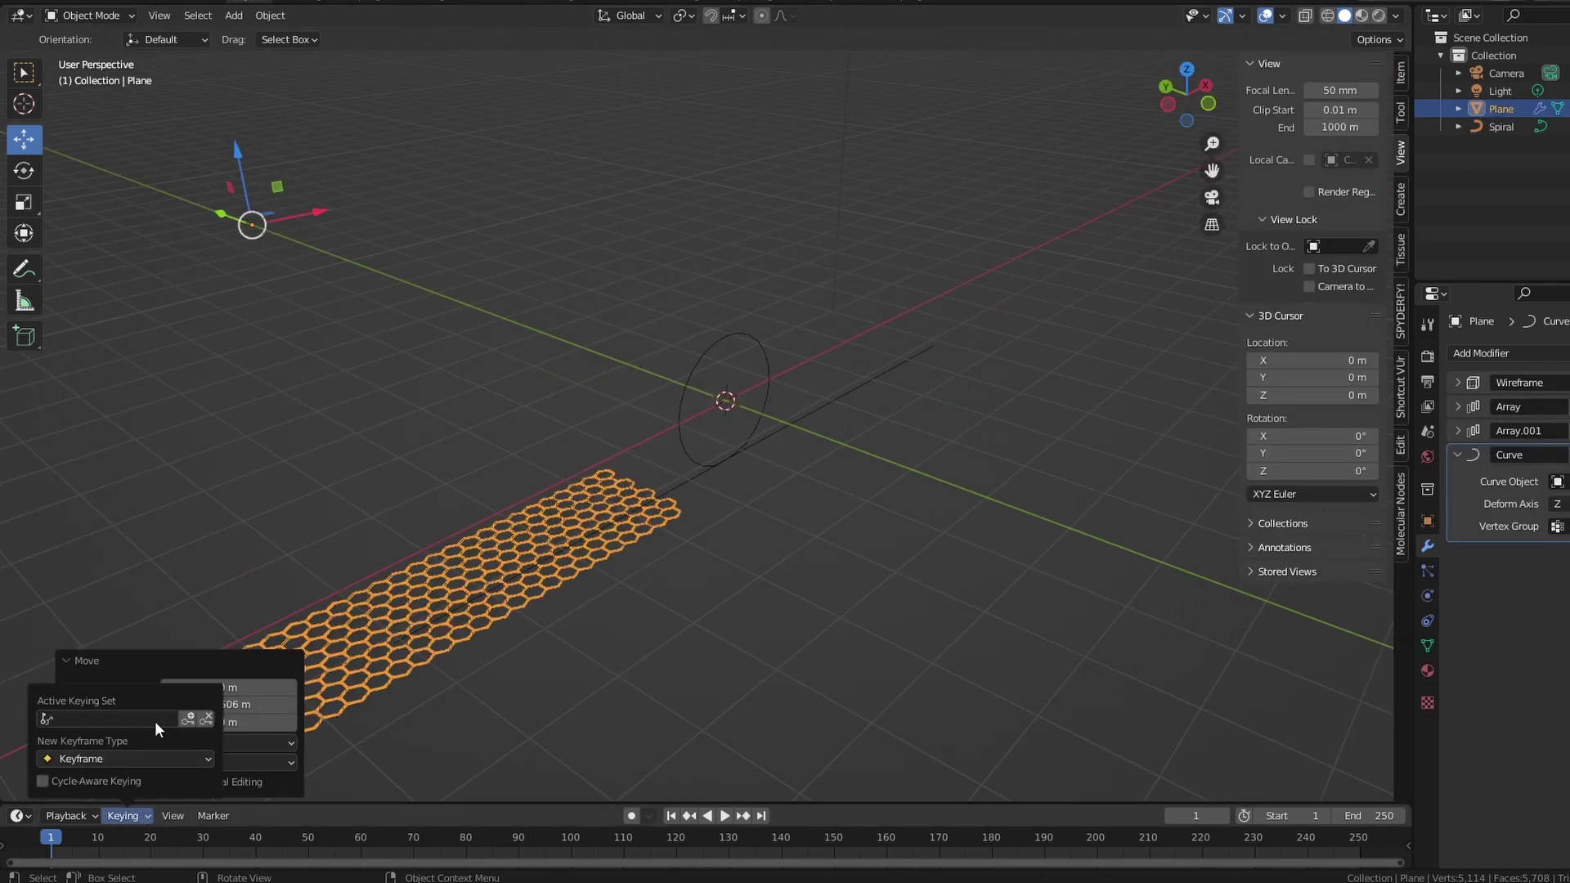
pyautogui.click(184, 723)
pyautogui.press('Up')
pyautogui.press('Up')
pyautogui.press('Up')
pyautogui.press('Up')
pyautogui.press('Up')
pyautogui.press('Return')
pyautogui.click(187, 720)
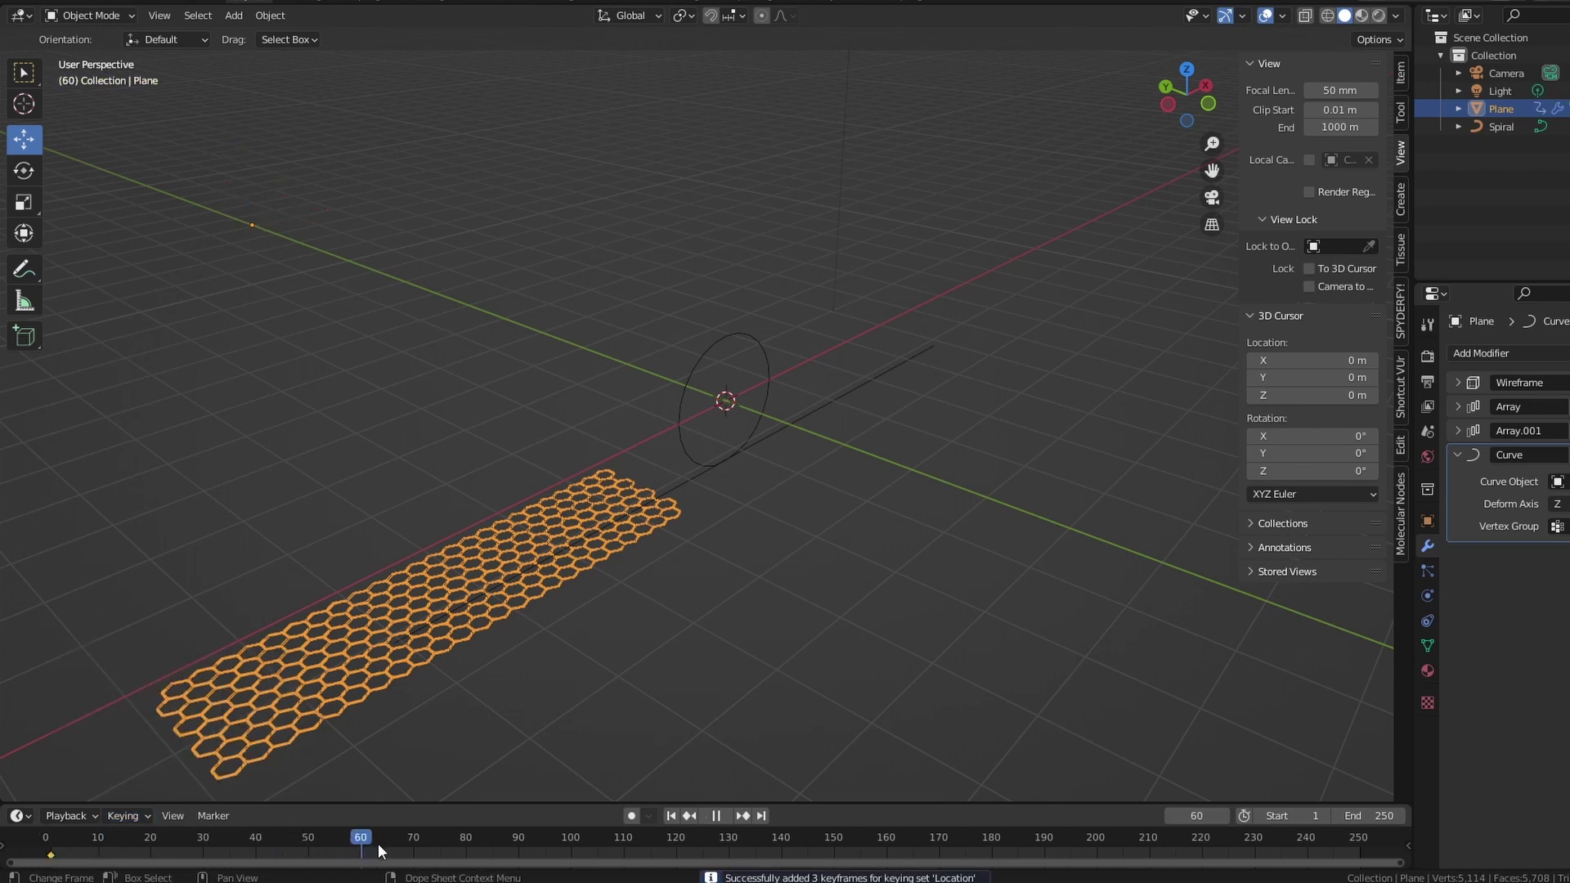
# - Trial-slide the Plane along Y, key it at frame 69, shift that key earlier, then undo a move
pyautogui.press('space')
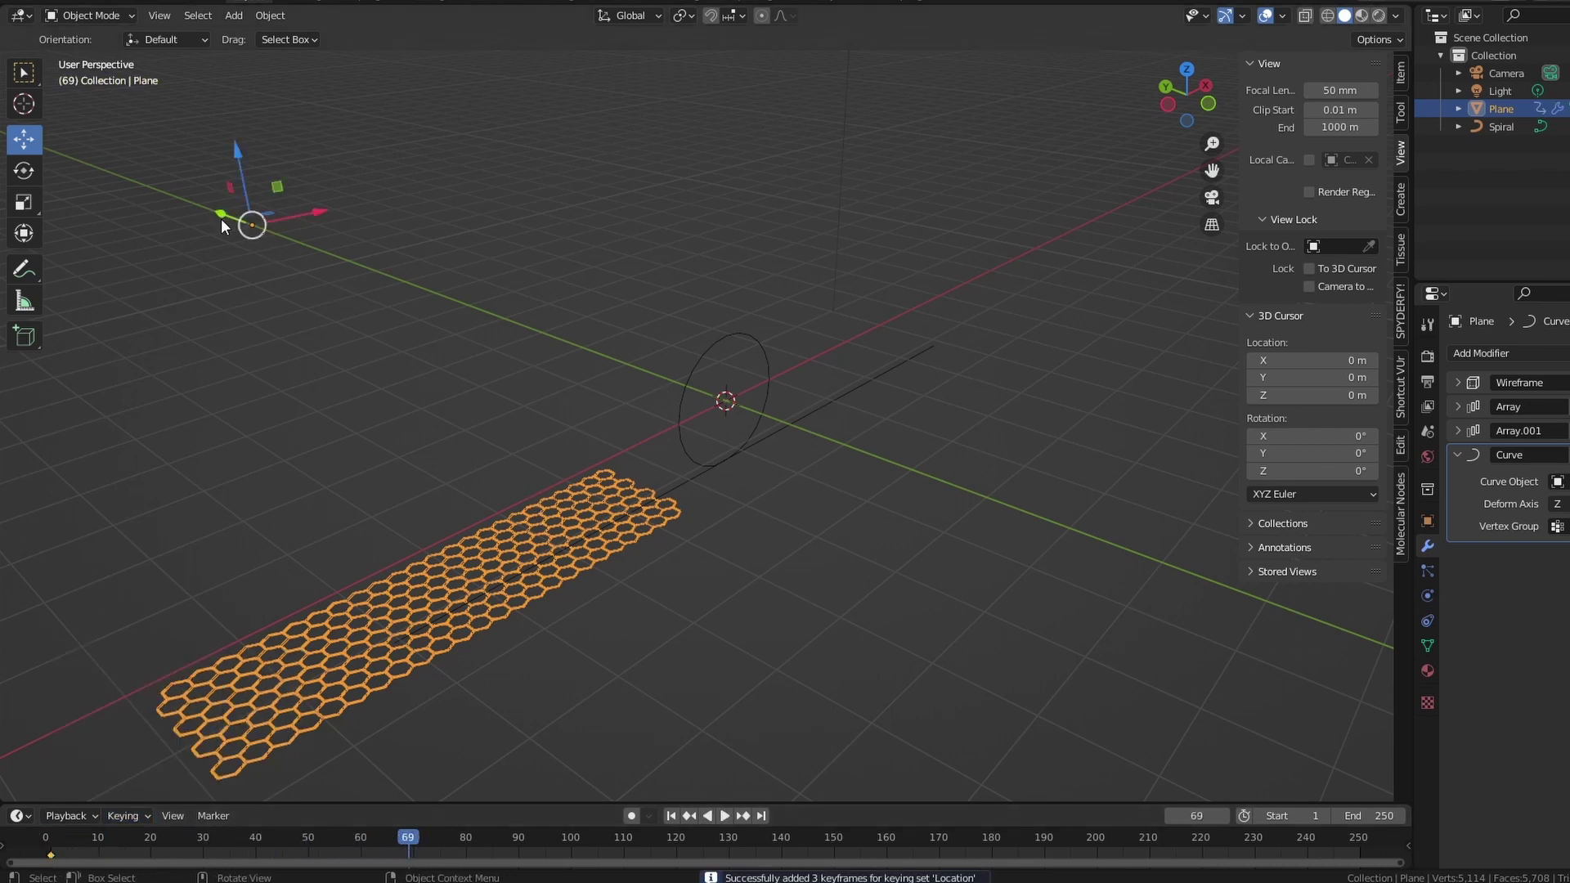
pyautogui.moveTo(222, 222); pyautogui.dragTo(418, 296)
pyautogui.click(130, 816)
pyautogui.click(190, 719)
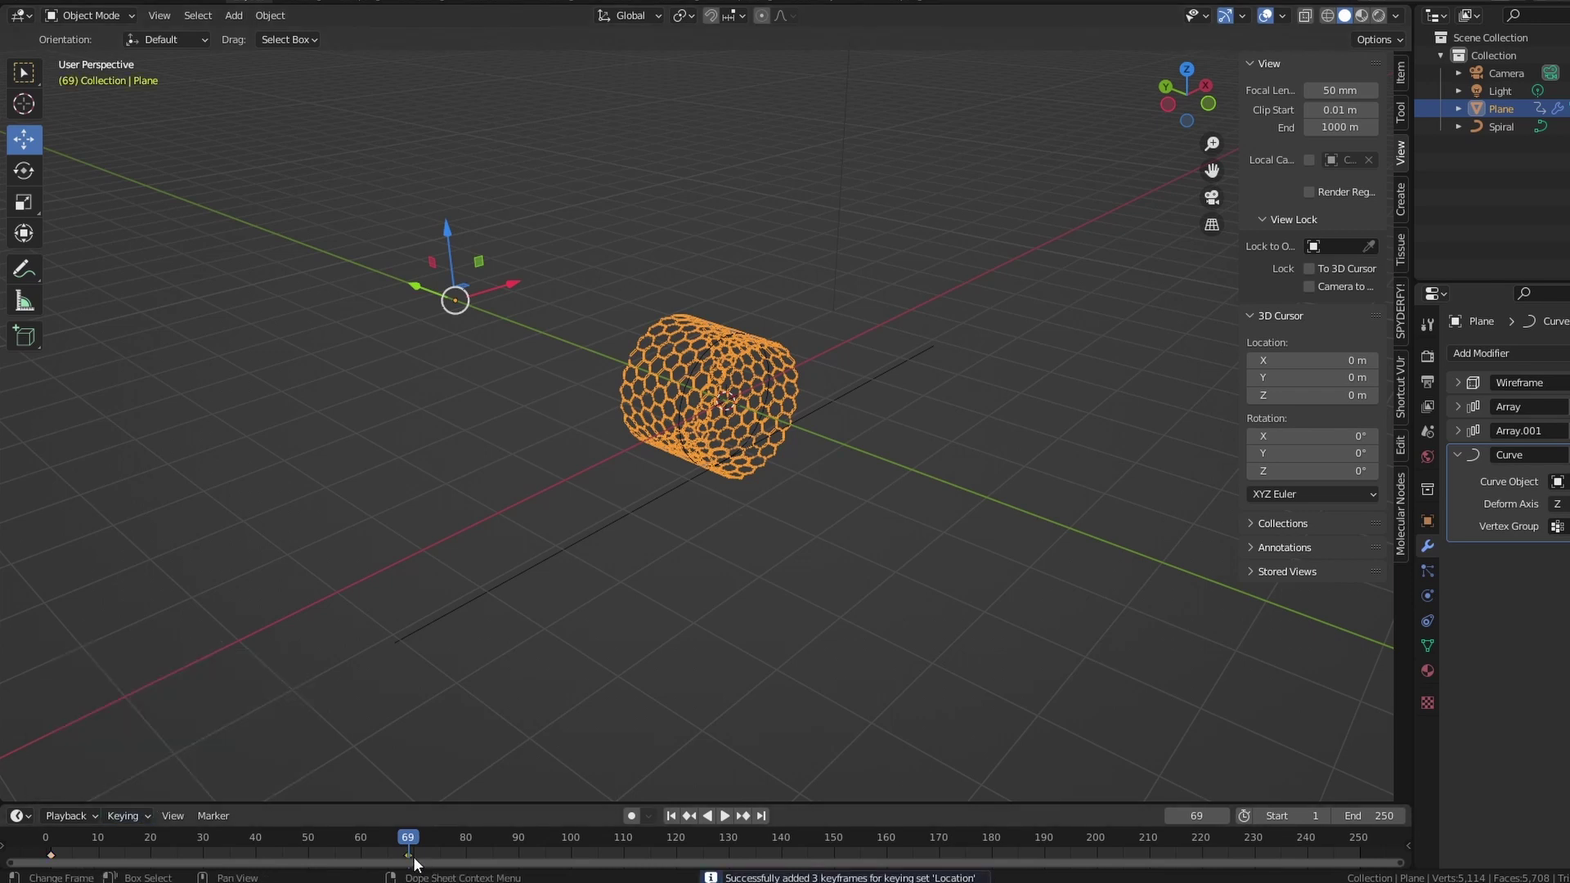
pyautogui.moveTo(411, 856); pyautogui.dragTo(360, 862)
pyautogui.press('space')
pyautogui.press('space')
pyautogui.moveTo(424, 297); pyautogui.dragTo(520, 366)
pyautogui.hotkey('ctrl', 'z')
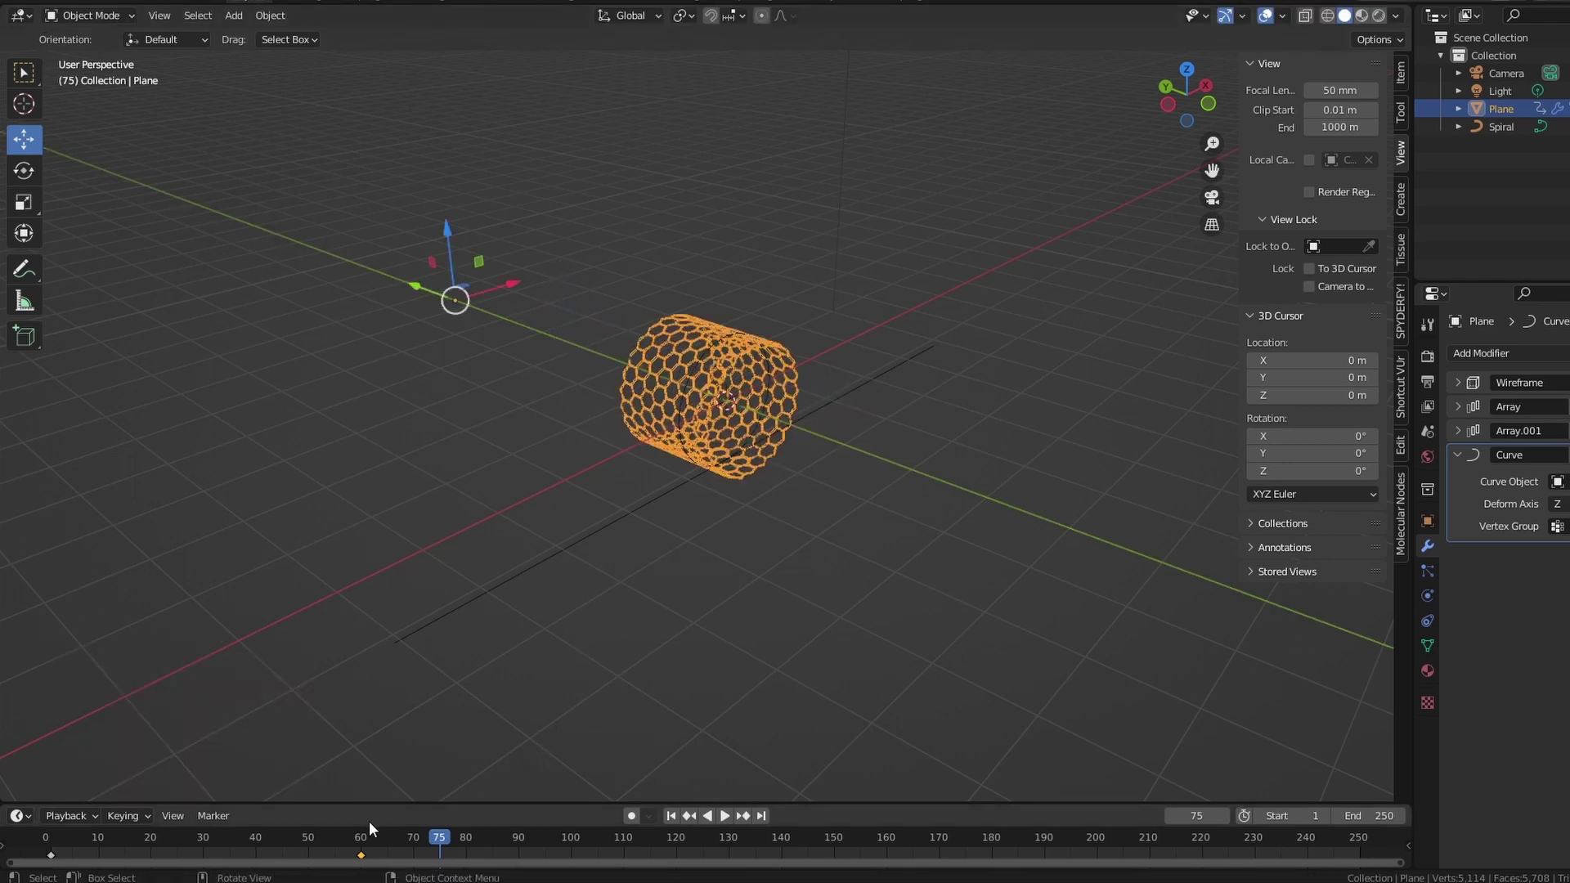
# - Key the Plane at frame 75, slide it −7.988 m along Y, and key it at frame 110
pyautogui.click(145, 817)
pyautogui.click(201, 714)
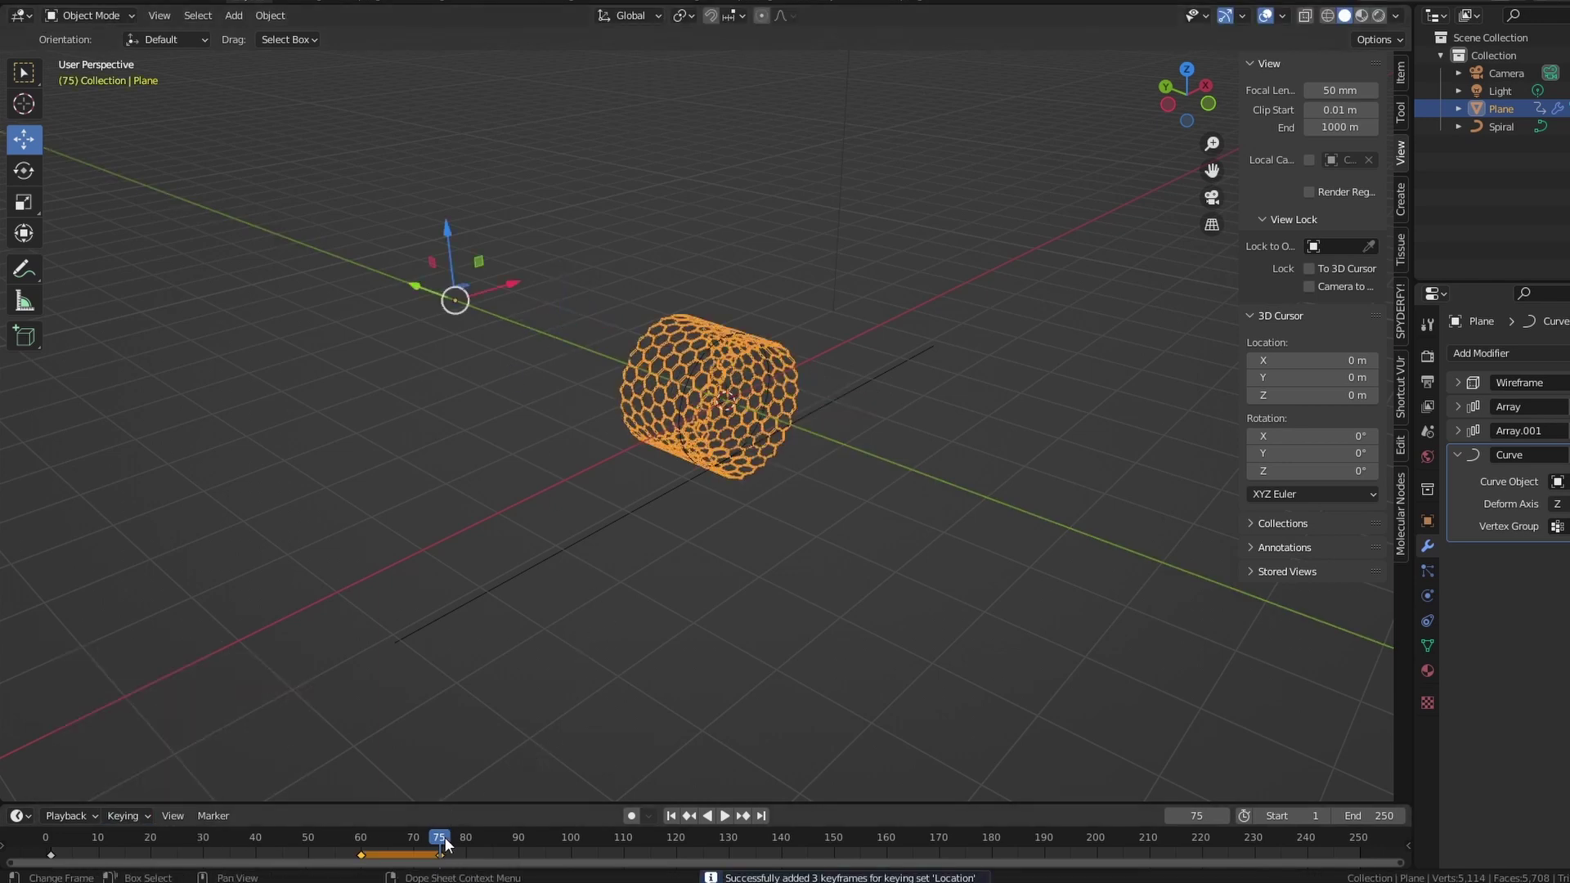
pyautogui.press('space')
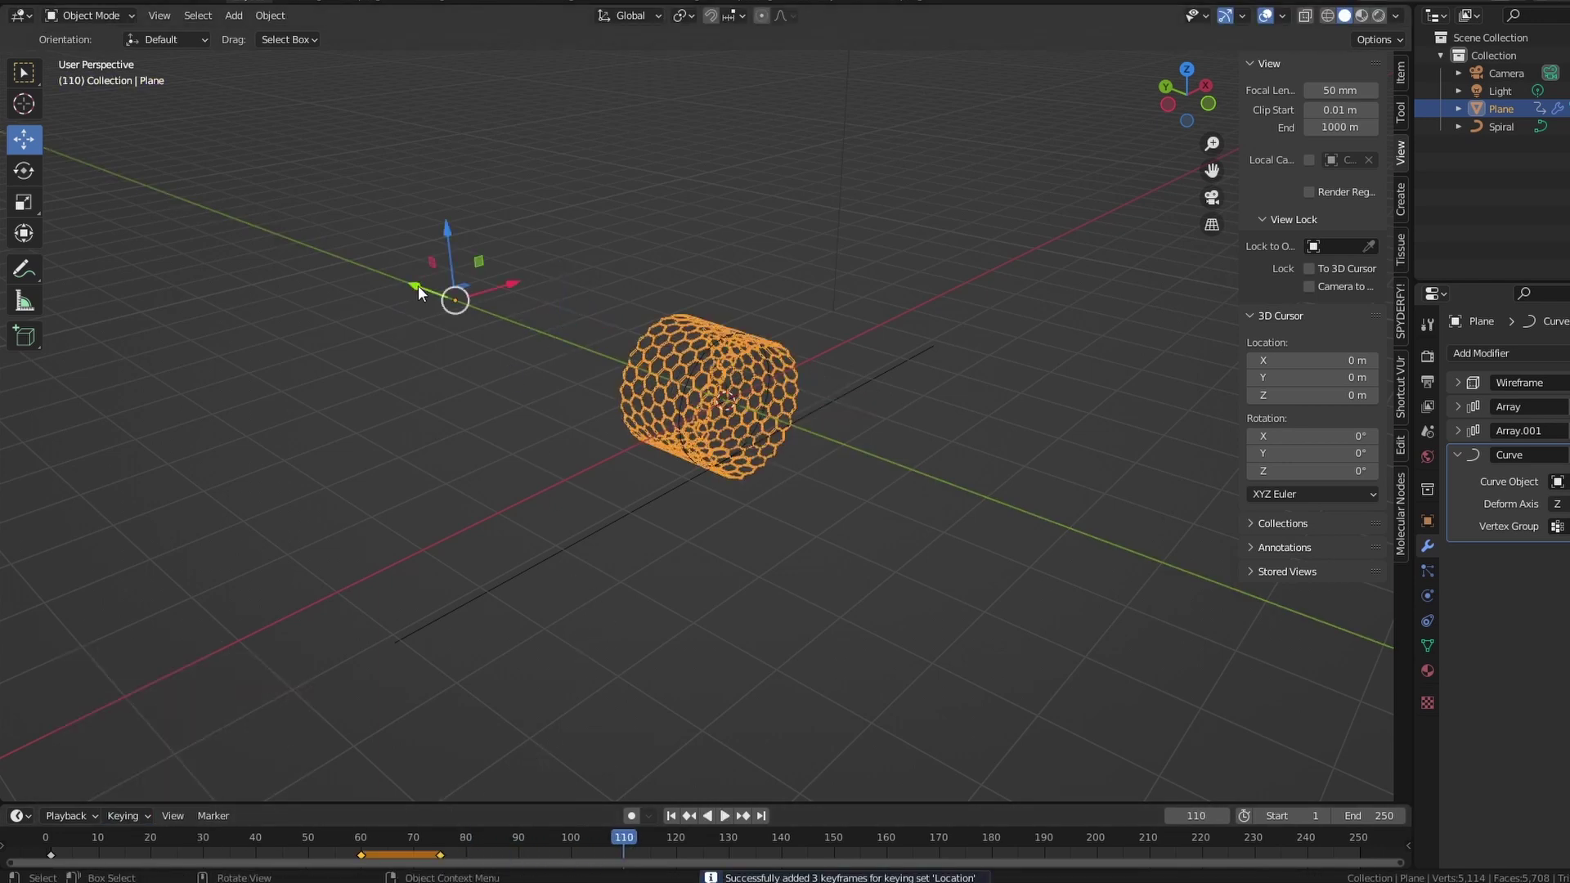
pyautogui.moveTo(417, 288); pyautogui.dragTo(777, 401)
pyautogui.click(130, 815)
pyautogui.click(190, 721)
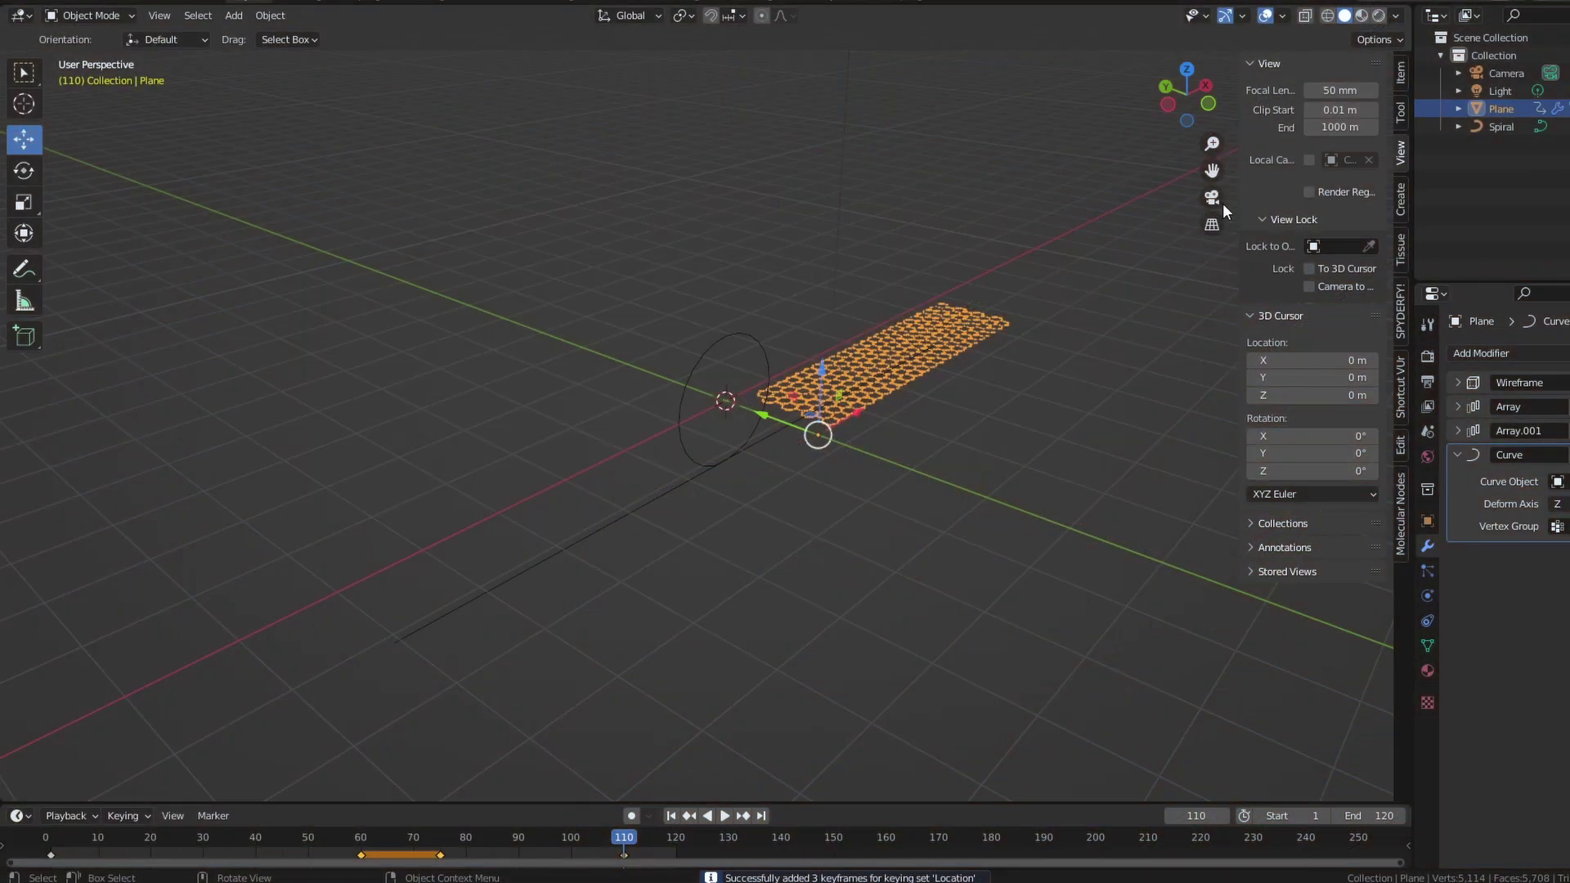
# - Look through the camera, select Camera, straighten the locked view, and return to frame 1
pyautogui.click(1214, 198)
pyautogui.scroll(-1, 977, 347)
pyautogui.scroll(1, 977, 346)
pyautogui.click(1492, 73)
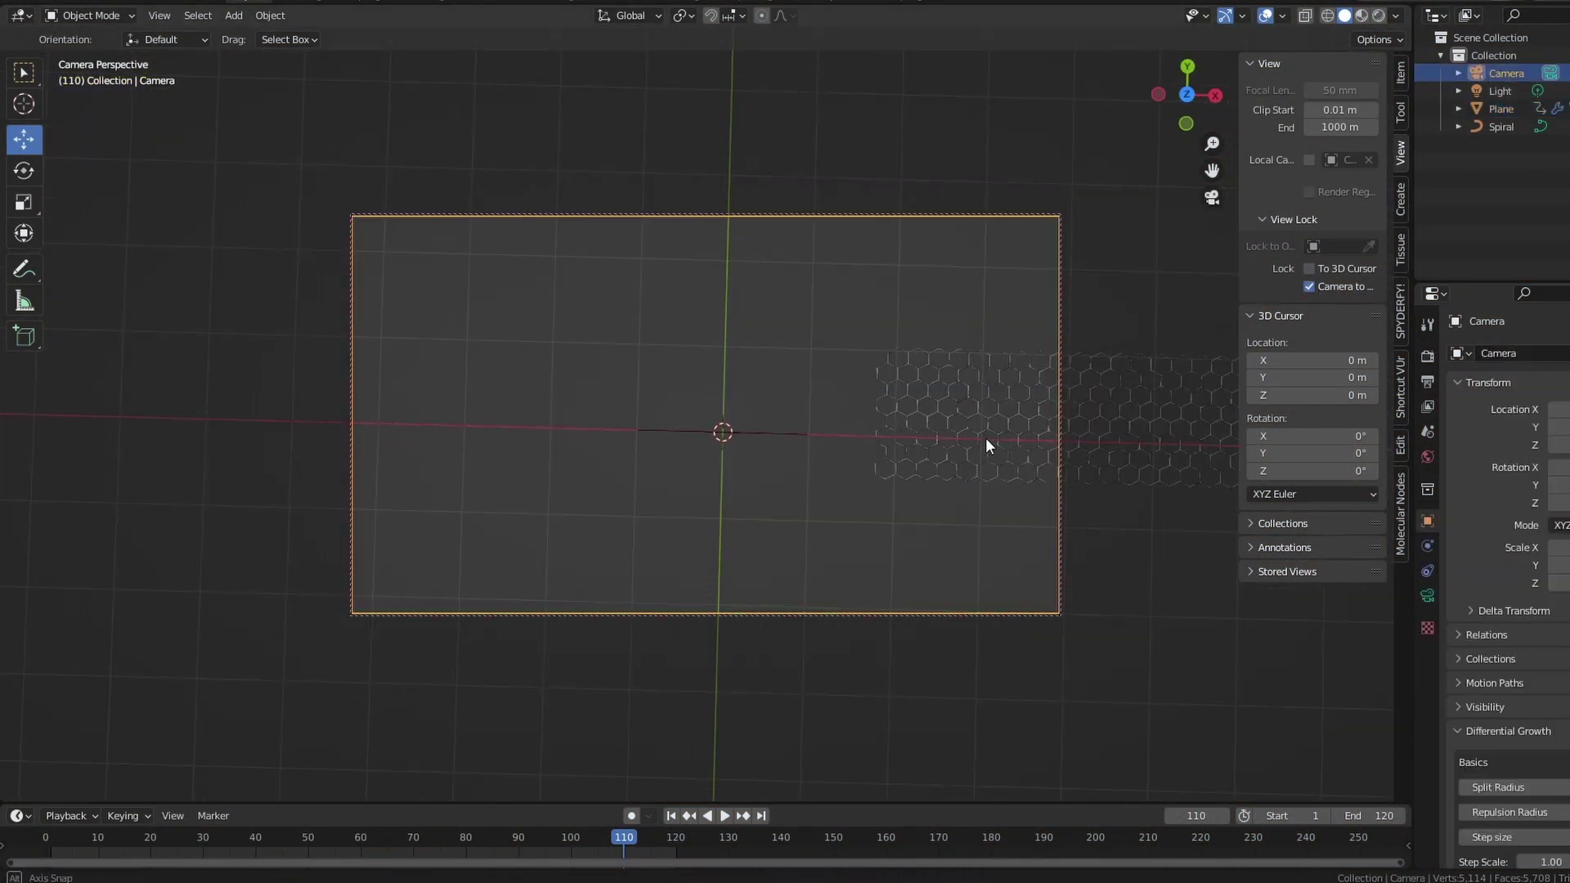
pyautogui.moveTo(985, 439); pyautogui.dragTo(988, 436, button='middle')
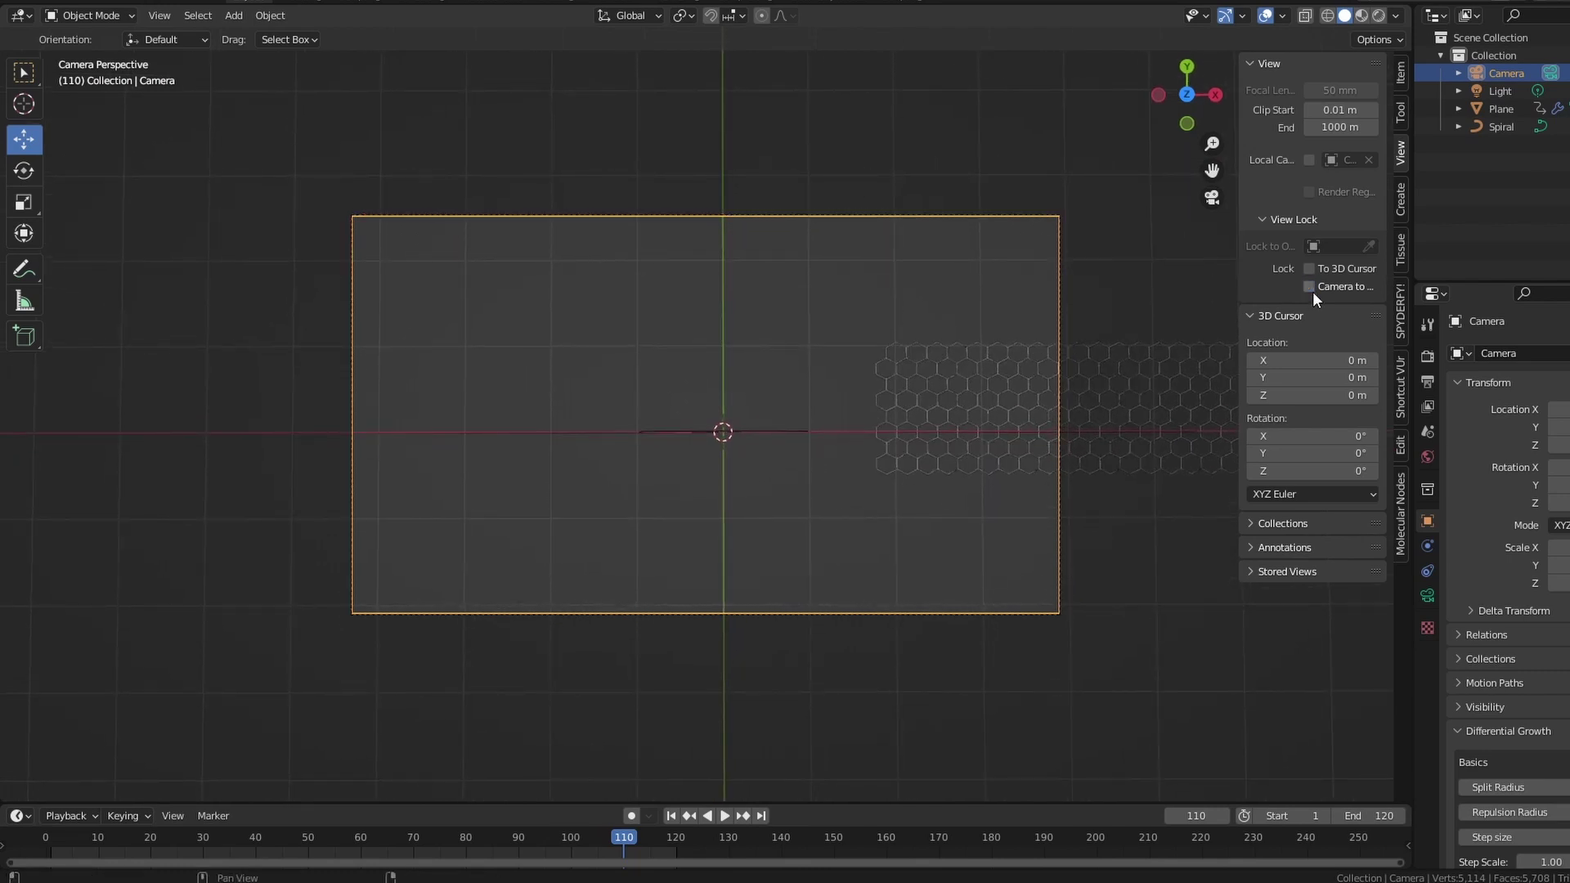
pyautogui.press('space')
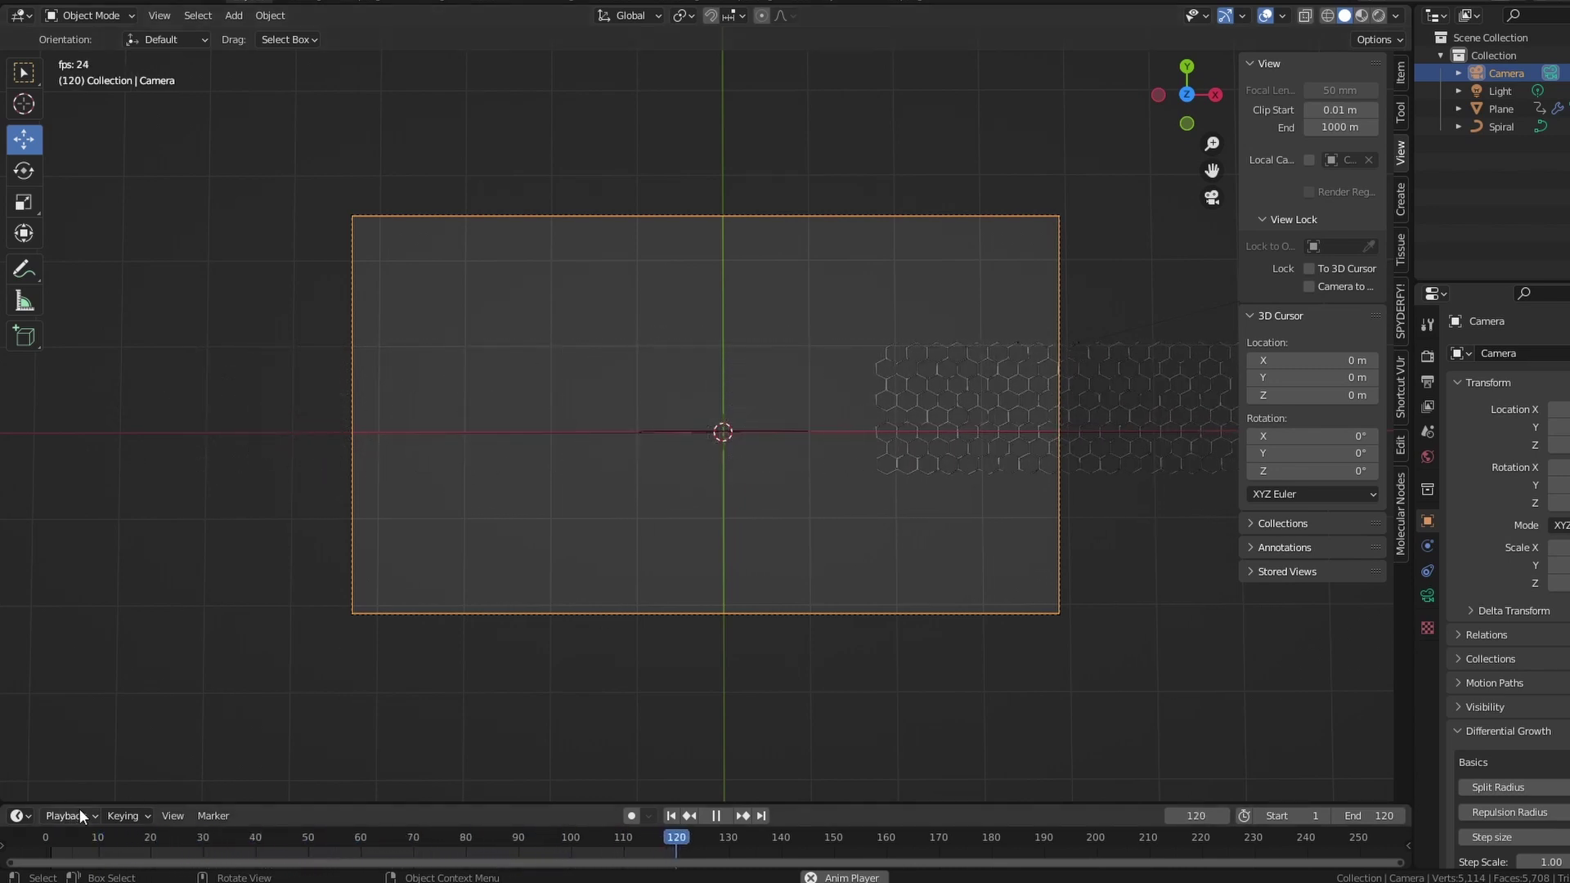
pyautogui.moveTo(115, 838); pyautogui.dragTo(52, 843)
pyautogui.press('space')
# - Use the Visual Location & Rotation keying set to keyframe the camera at frame 1
pyautogui.click(125, 817)
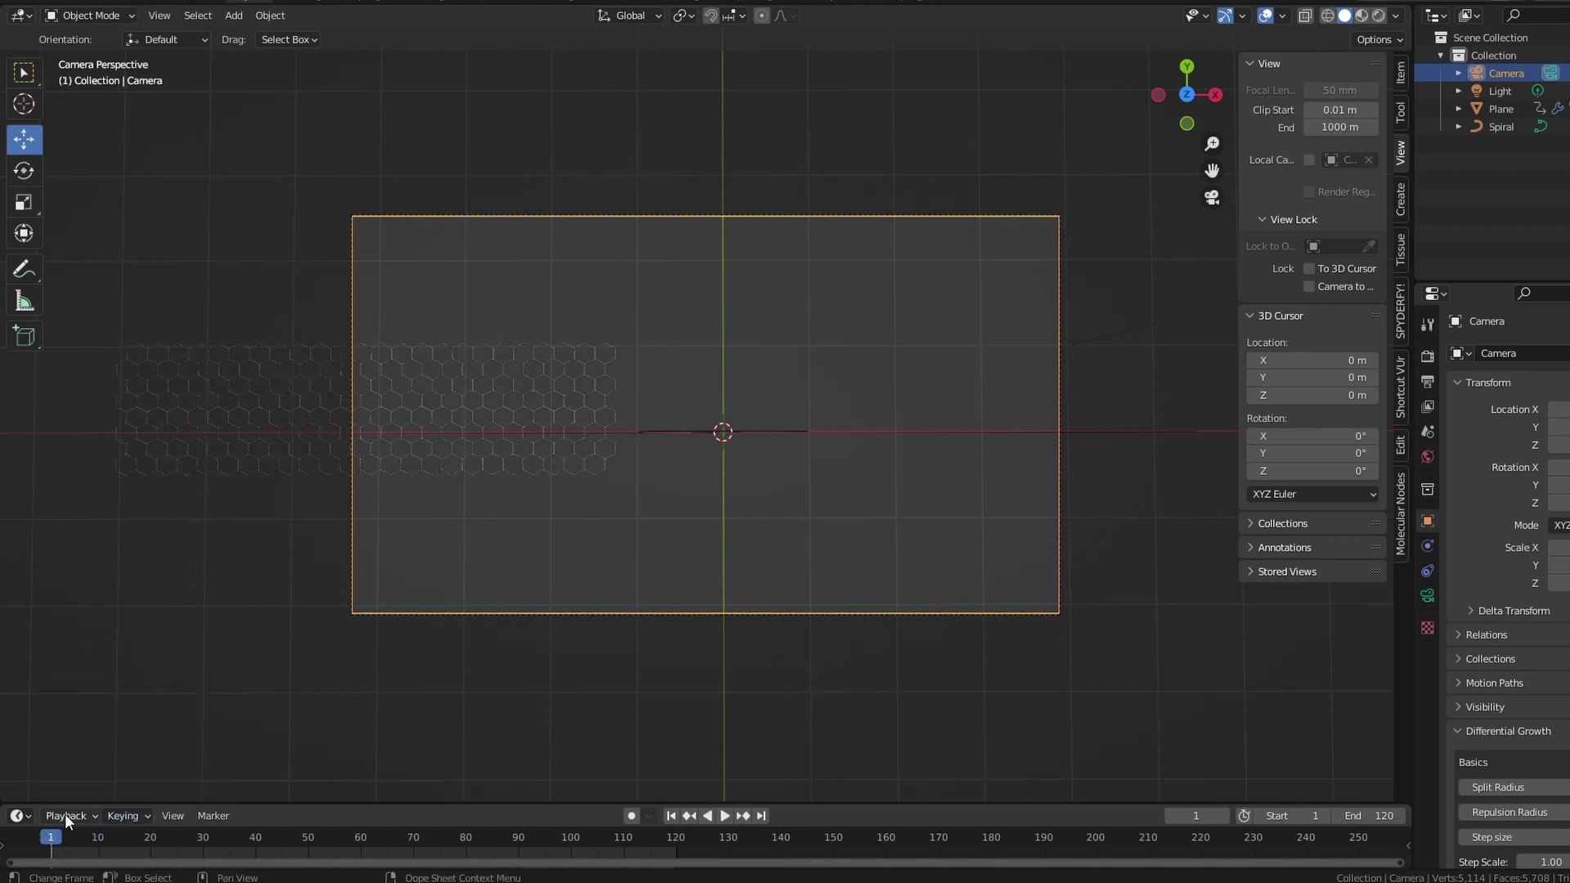
pyautogui.click(66, 812)
pyautogui.click(96, 813)
pyautogui.click(115, 813)
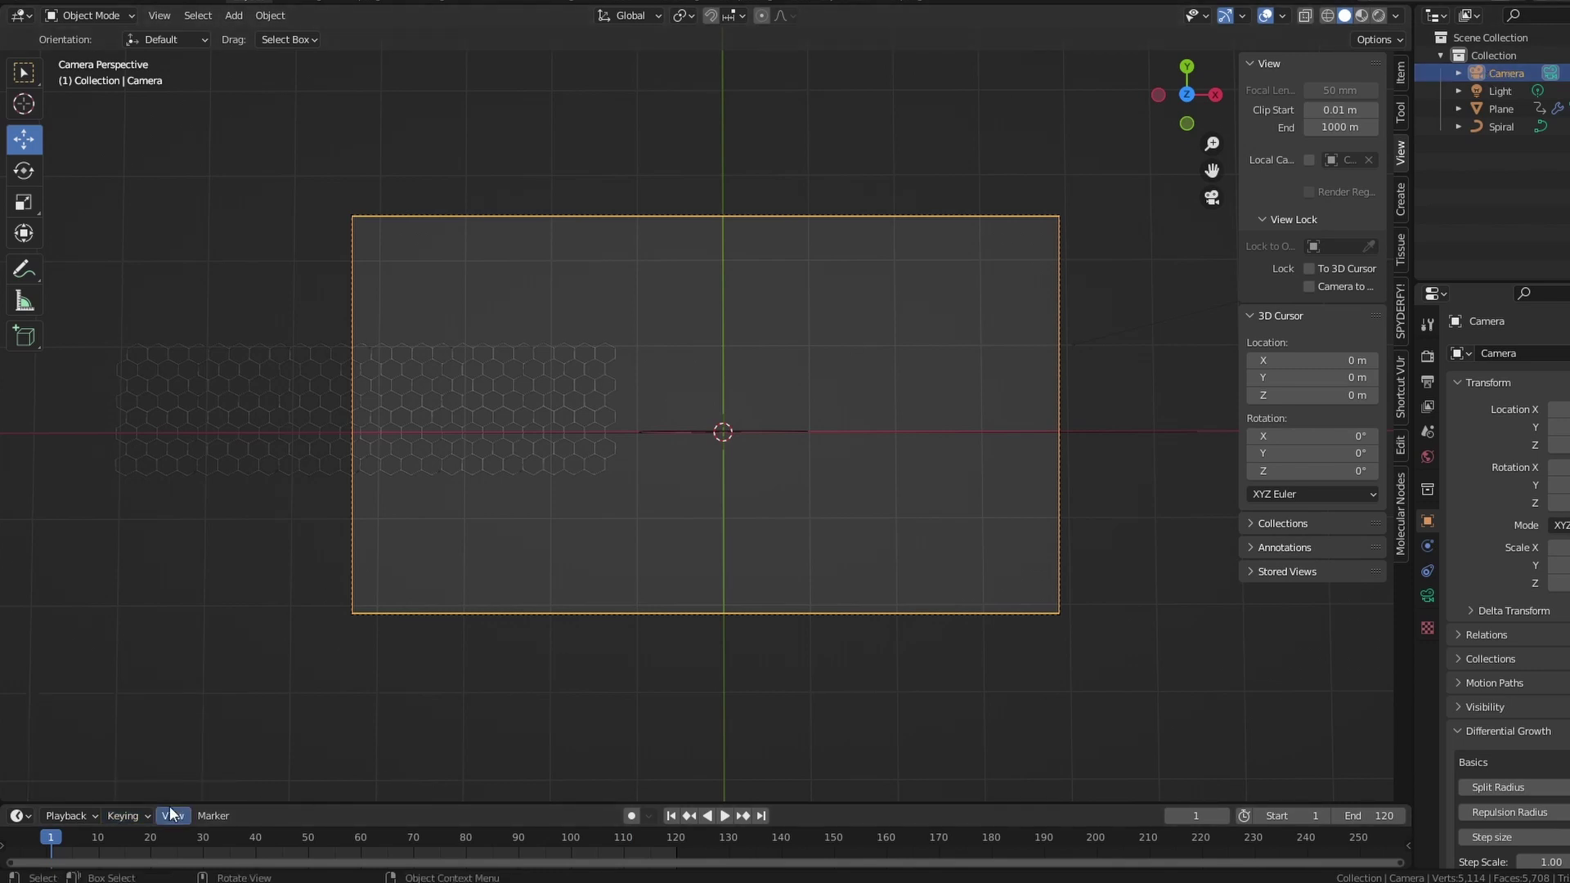
pyautogui.click(136, 813)
pyautogui.click(113, 723)
pyautogui.scroll(-10, 127, 655)
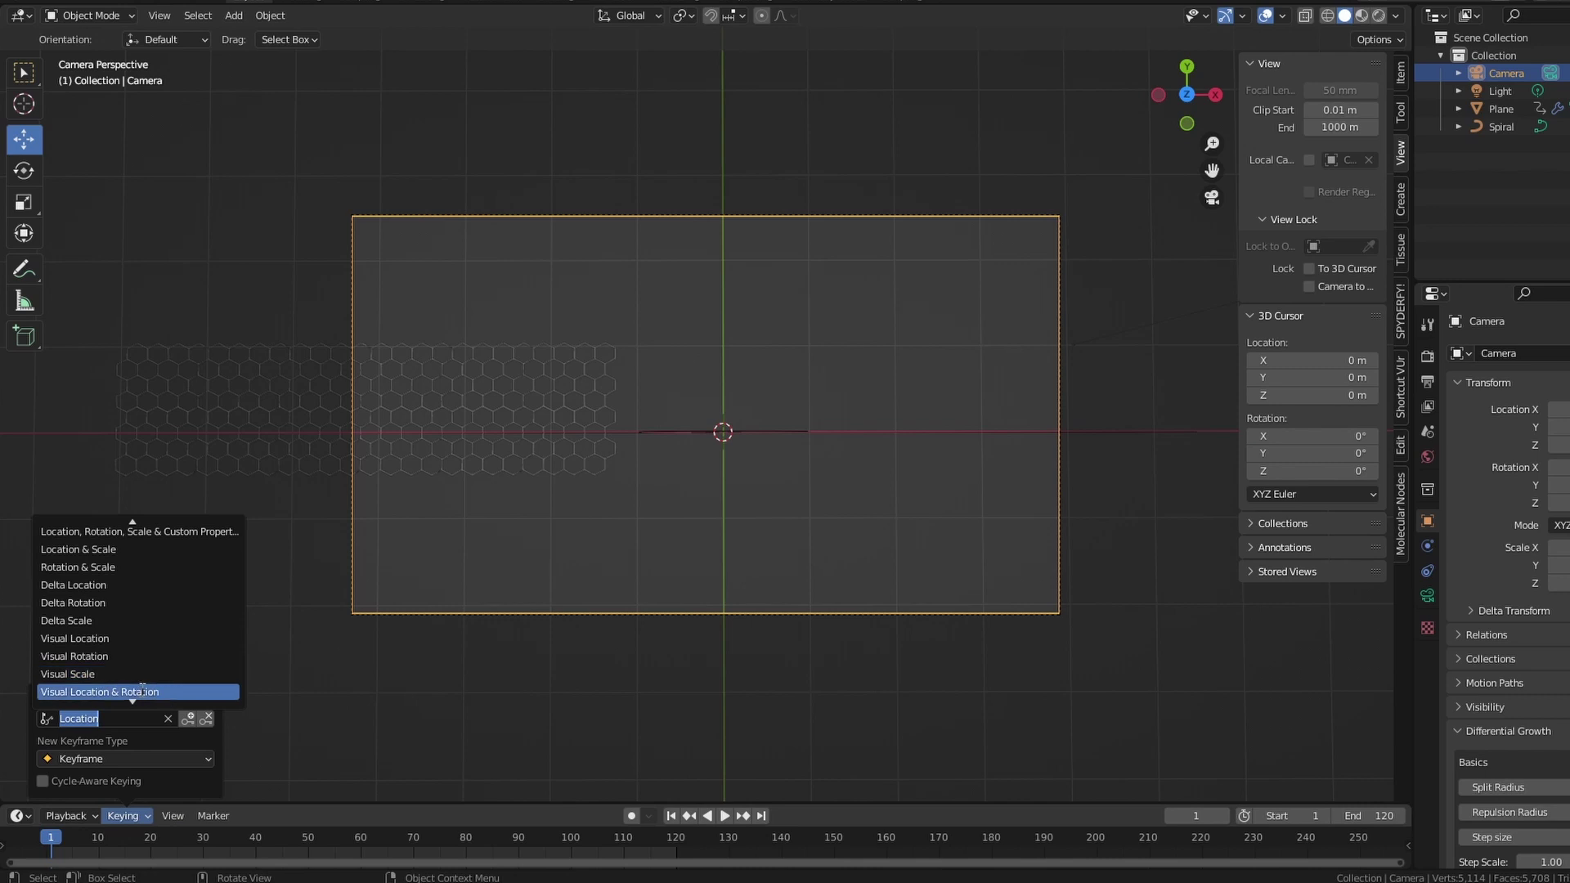
pyautogui.click(143, 691)
pyautogui.click(186, 719)
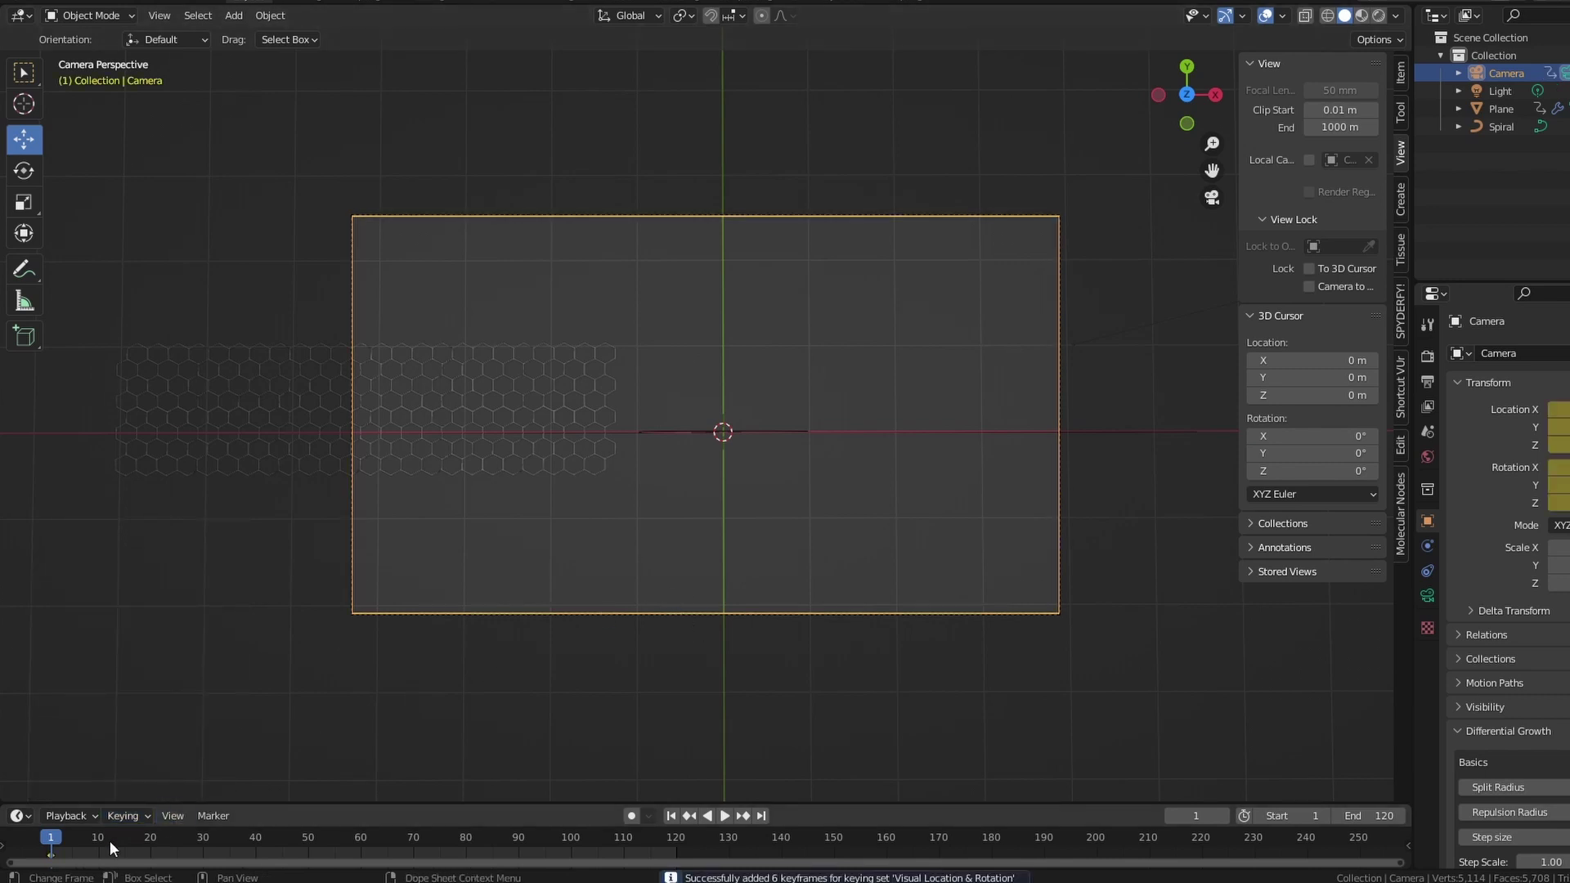
pyautogui.press('space')
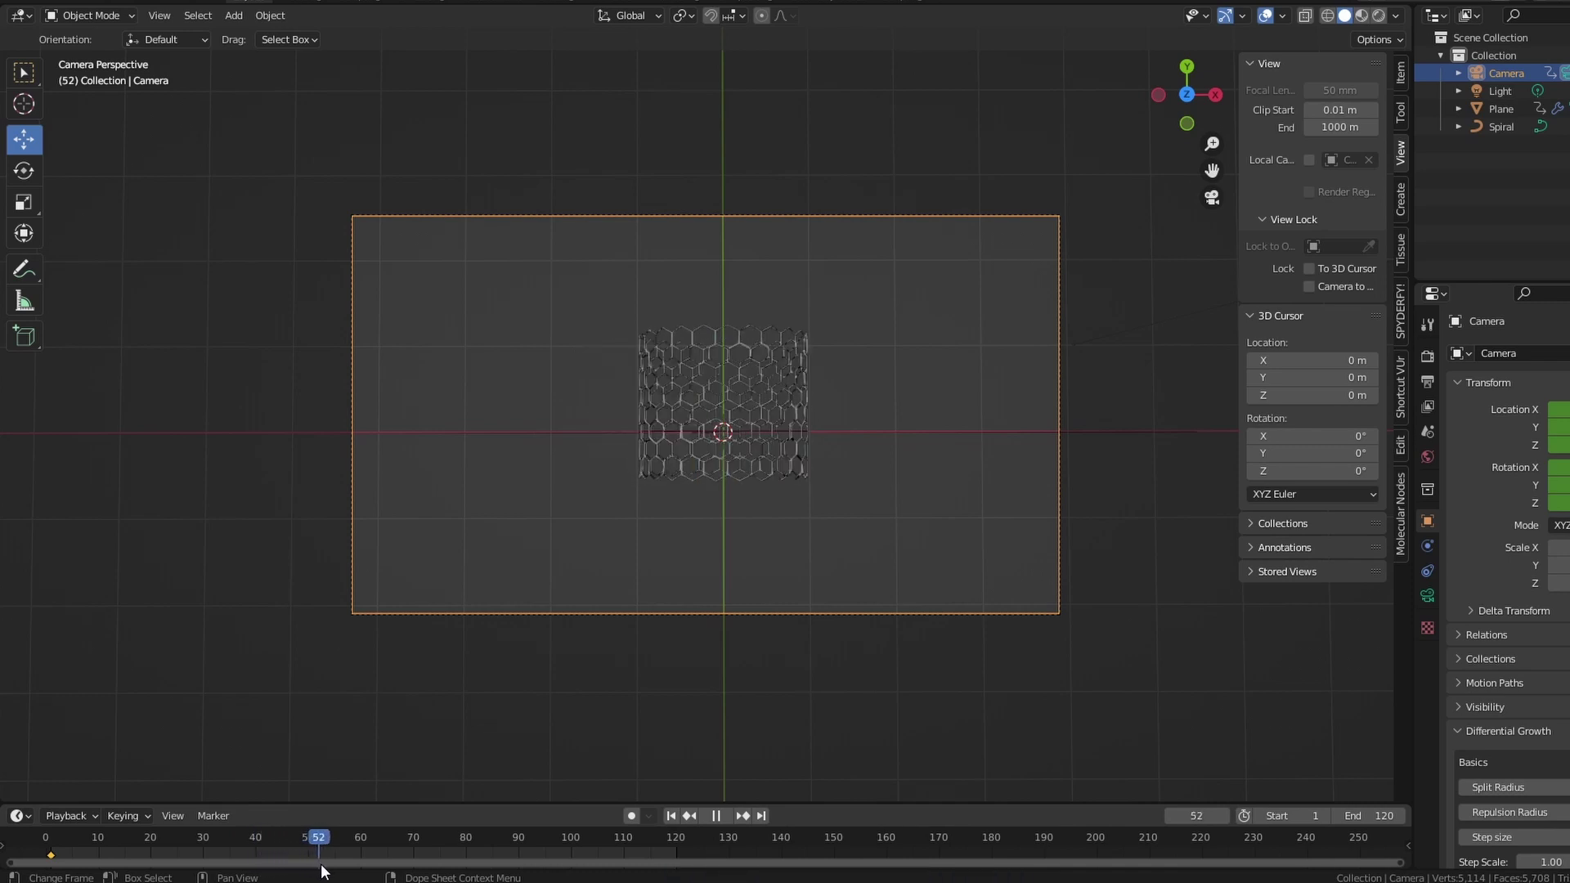
# - Orbit the locked camera to a new angle around the tube and keyframe it at frame 52
pyautogui.moveTo(611, 639); pyautogui.dragTo(895, 508, button='middle')
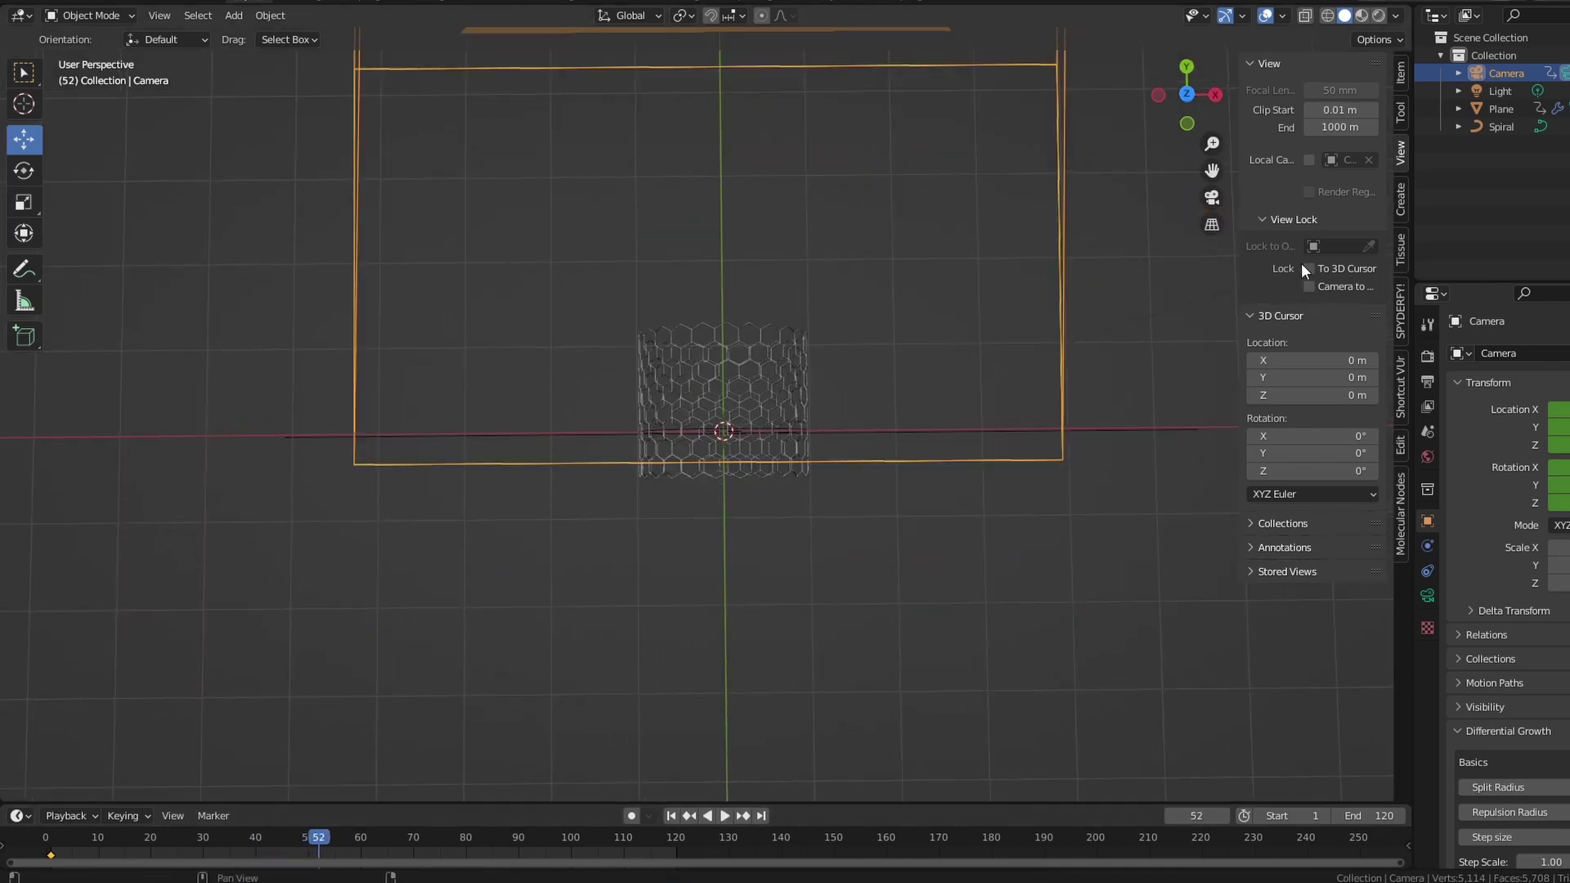
pyautogui.click(1212, 197)
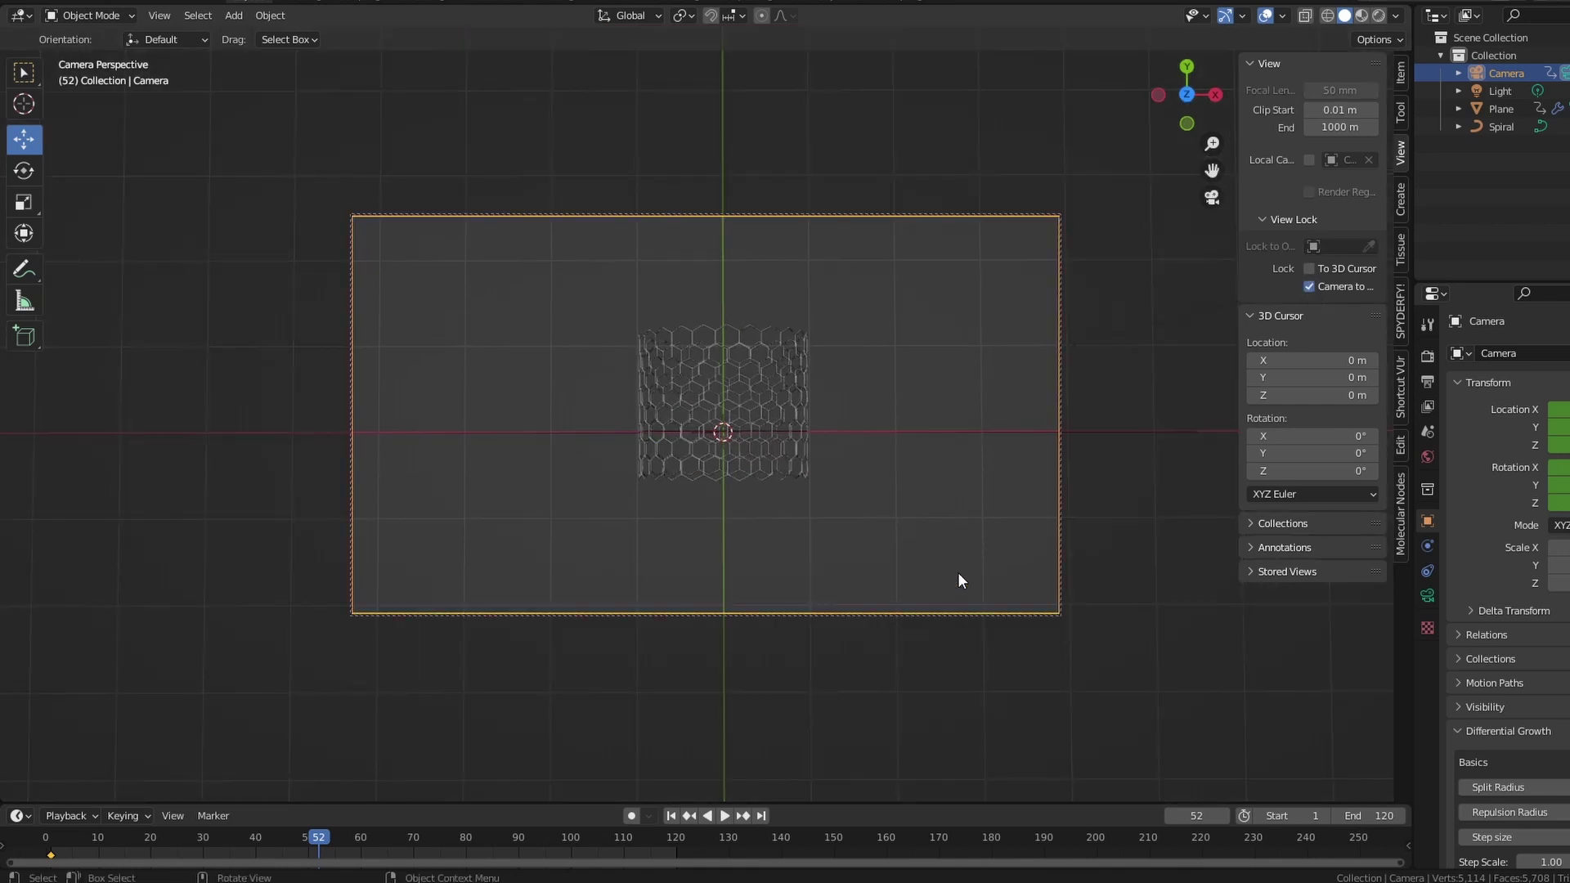
pyautogui.moveTo(619, 754); pyautogui.dragTo(727, 540, button='middle')
pyautogui.press('i')
pyautogui.click(136, 793)
# - Rewind to frame 1 and move the new camera keyframe later to about frame 80
pyautogui.press('space')
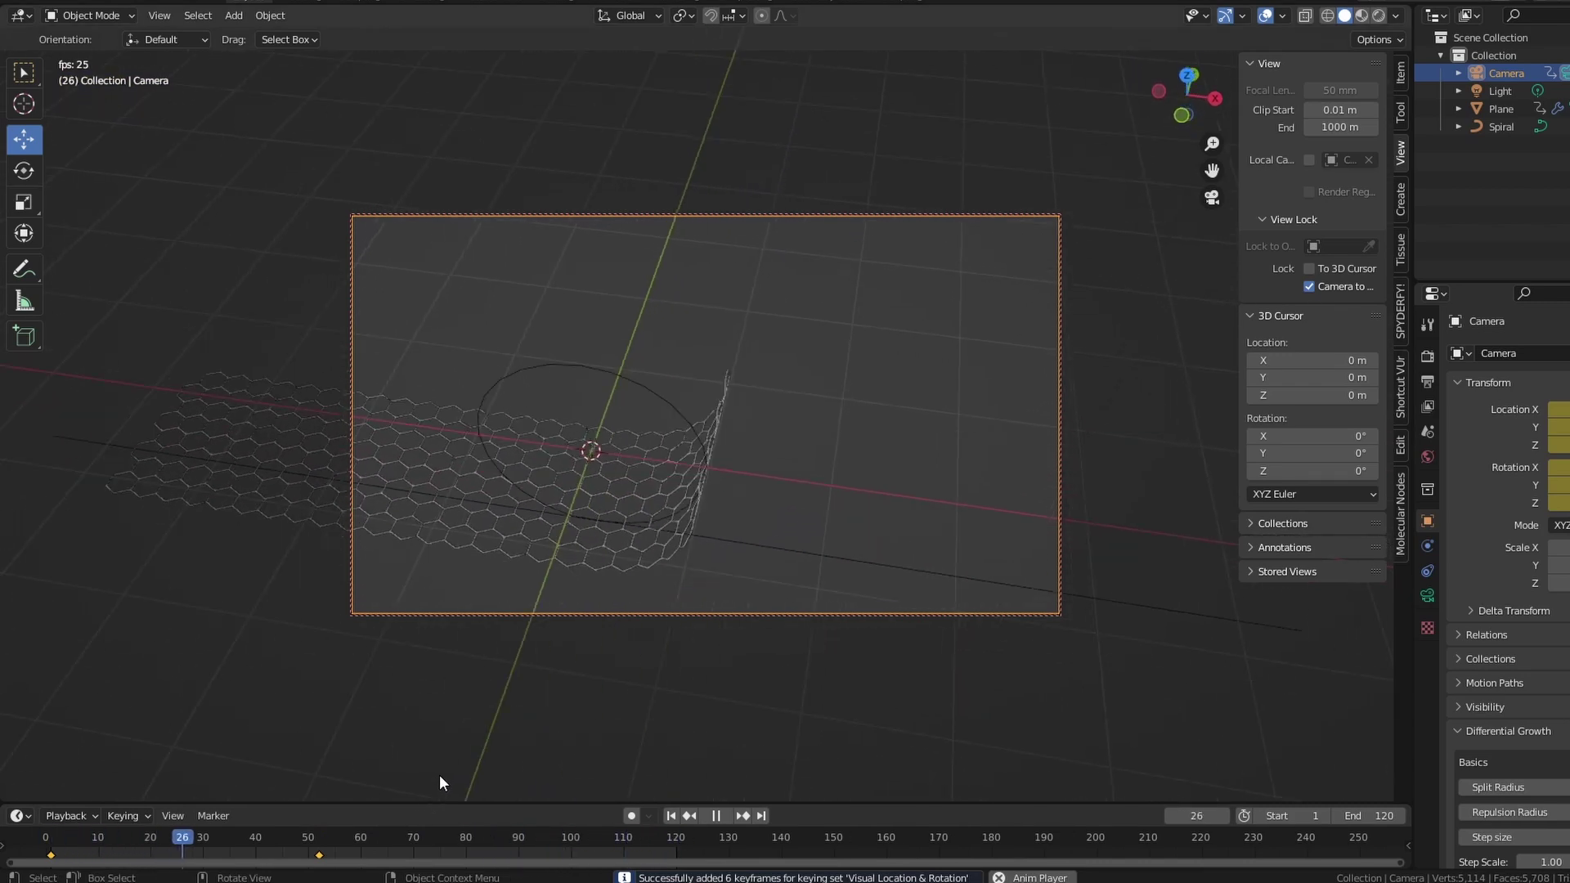
pyautogui.click(71, 863)
pyautogui.moveTo(72, 866); pyautogui.dragTo(388, 859)
pyautogui.hotkey('shift', 'Left')
pyautogui.press('space')
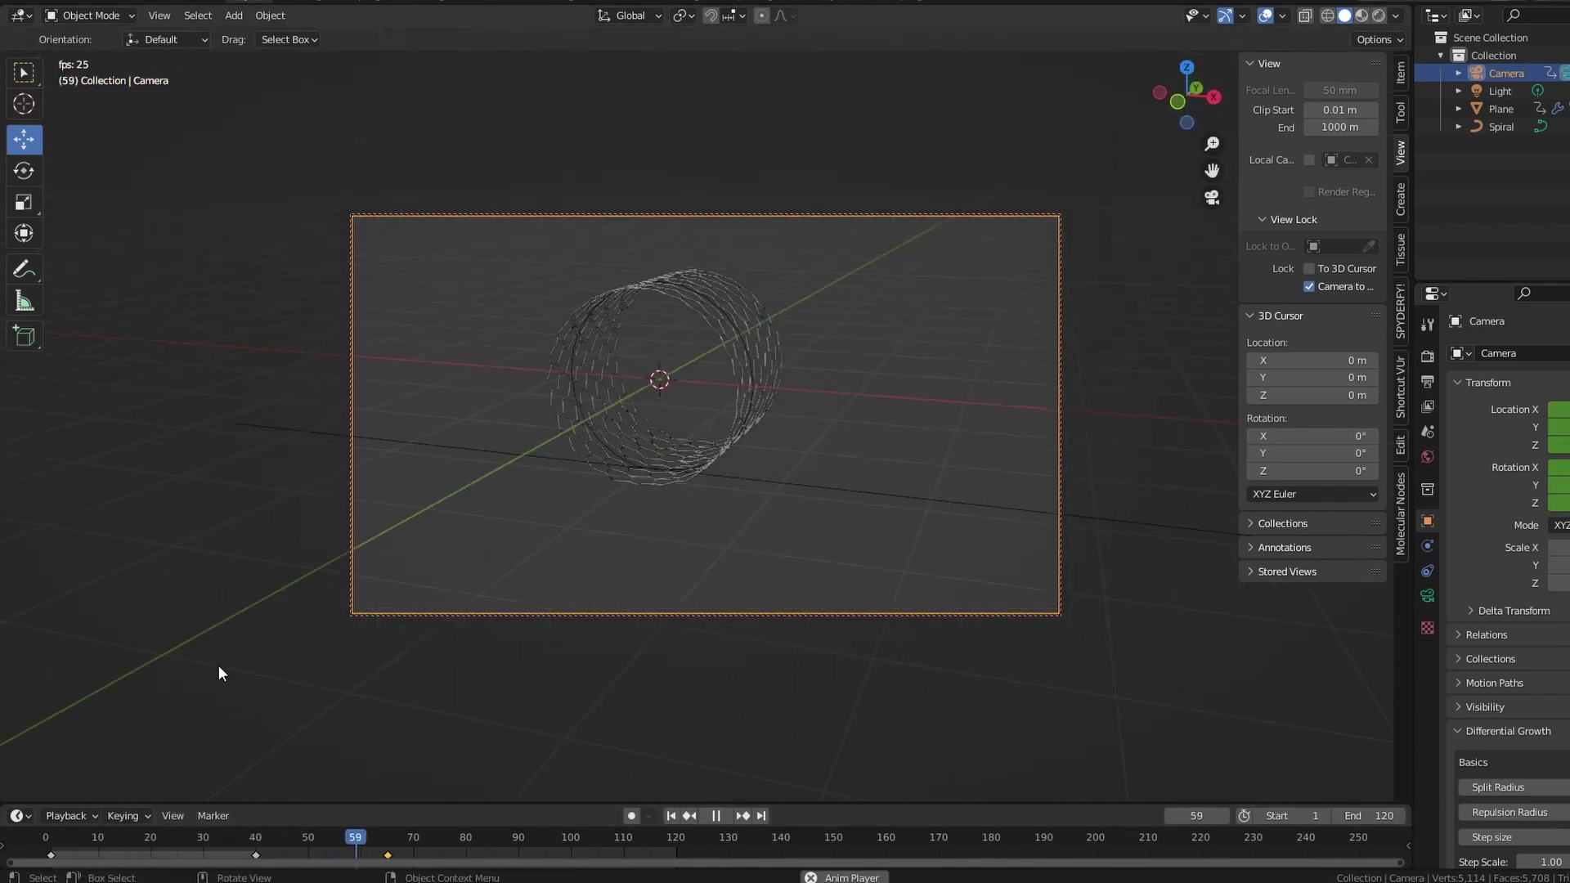
pyautogui.press('space')
pyautogui.press('g')
pyautogui.click(467, 831)
# - Nudge the camera keyframe to about frame 90 and move the Plane's keyframe from 75 to 86
pyautogui.hotkey('shift', 'Left')
pyautogui.press('space')
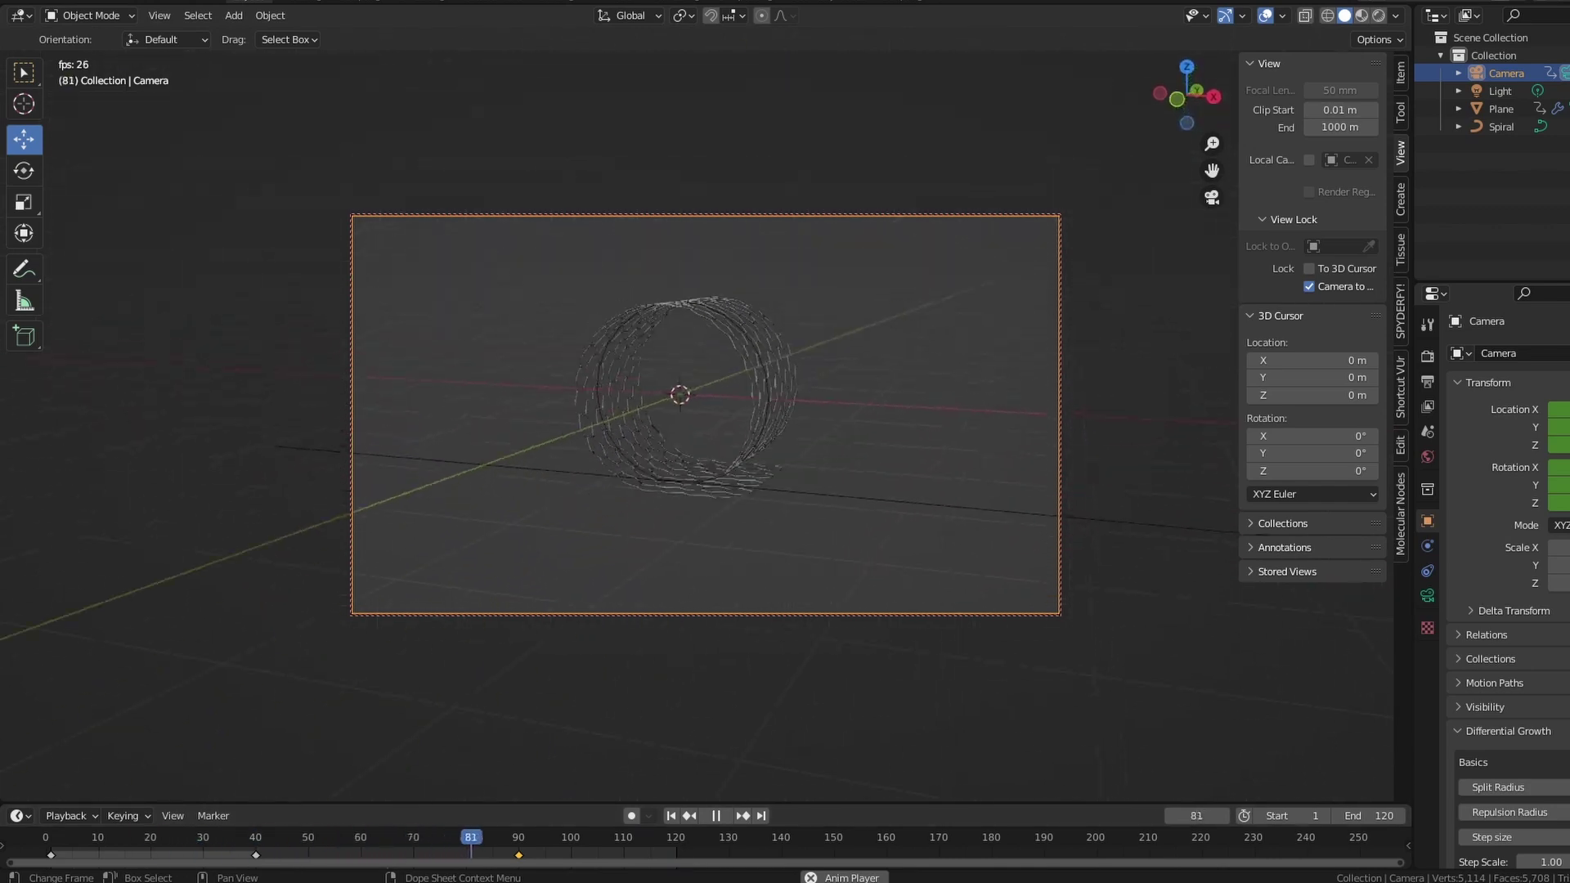
pyautogui.press('space')
pyautogui.moveTo(518, 856); pyautogui.dragTo(545, 856)
pyautogui.press('space')
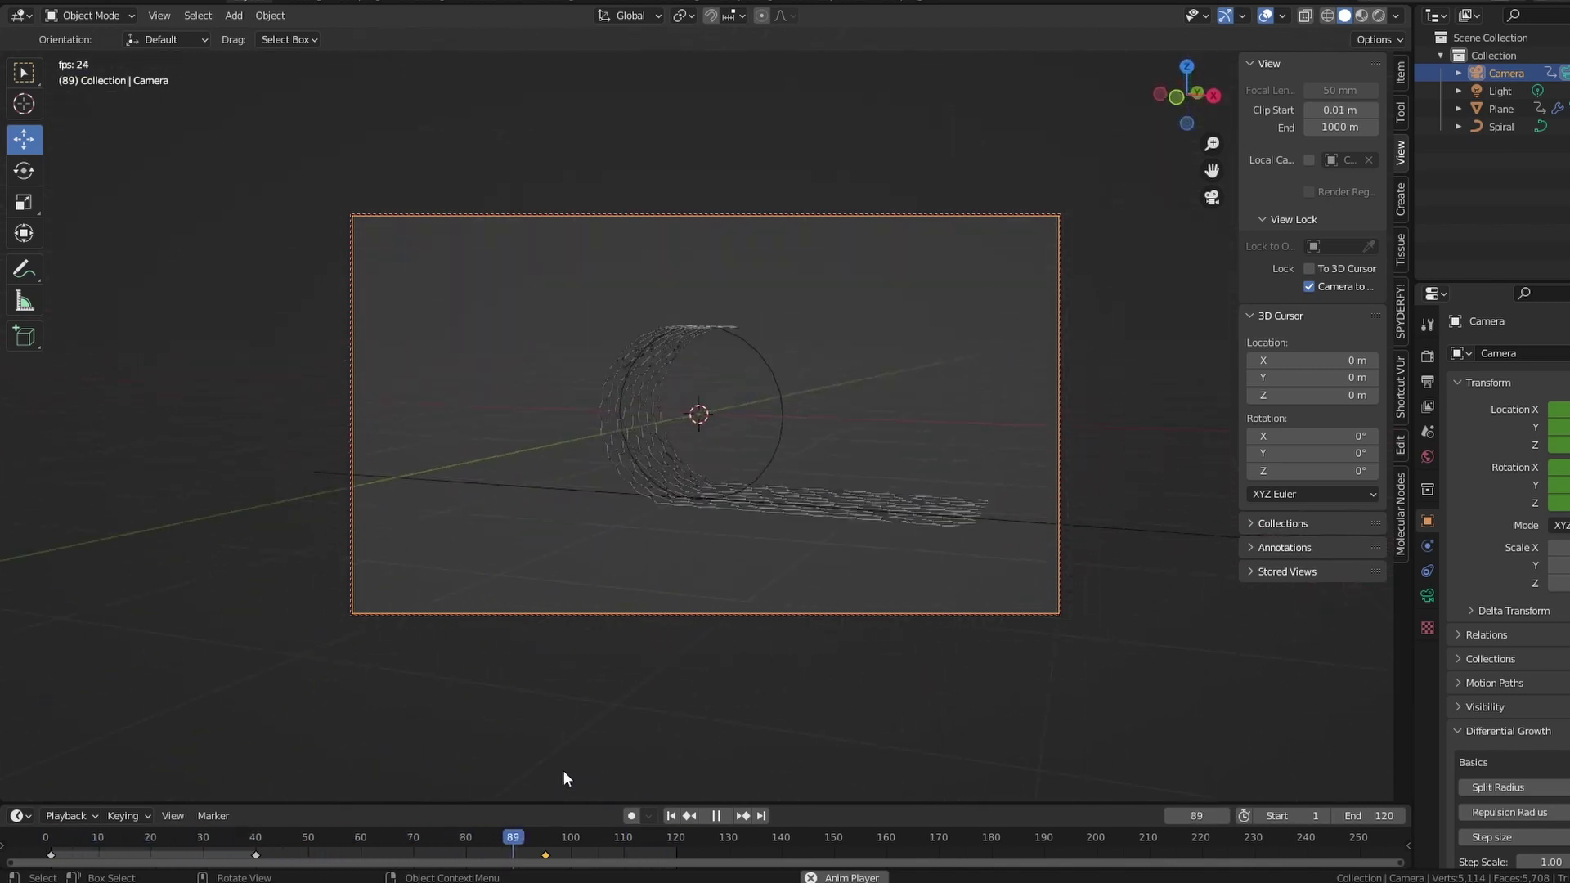
pyautogui.press('space')
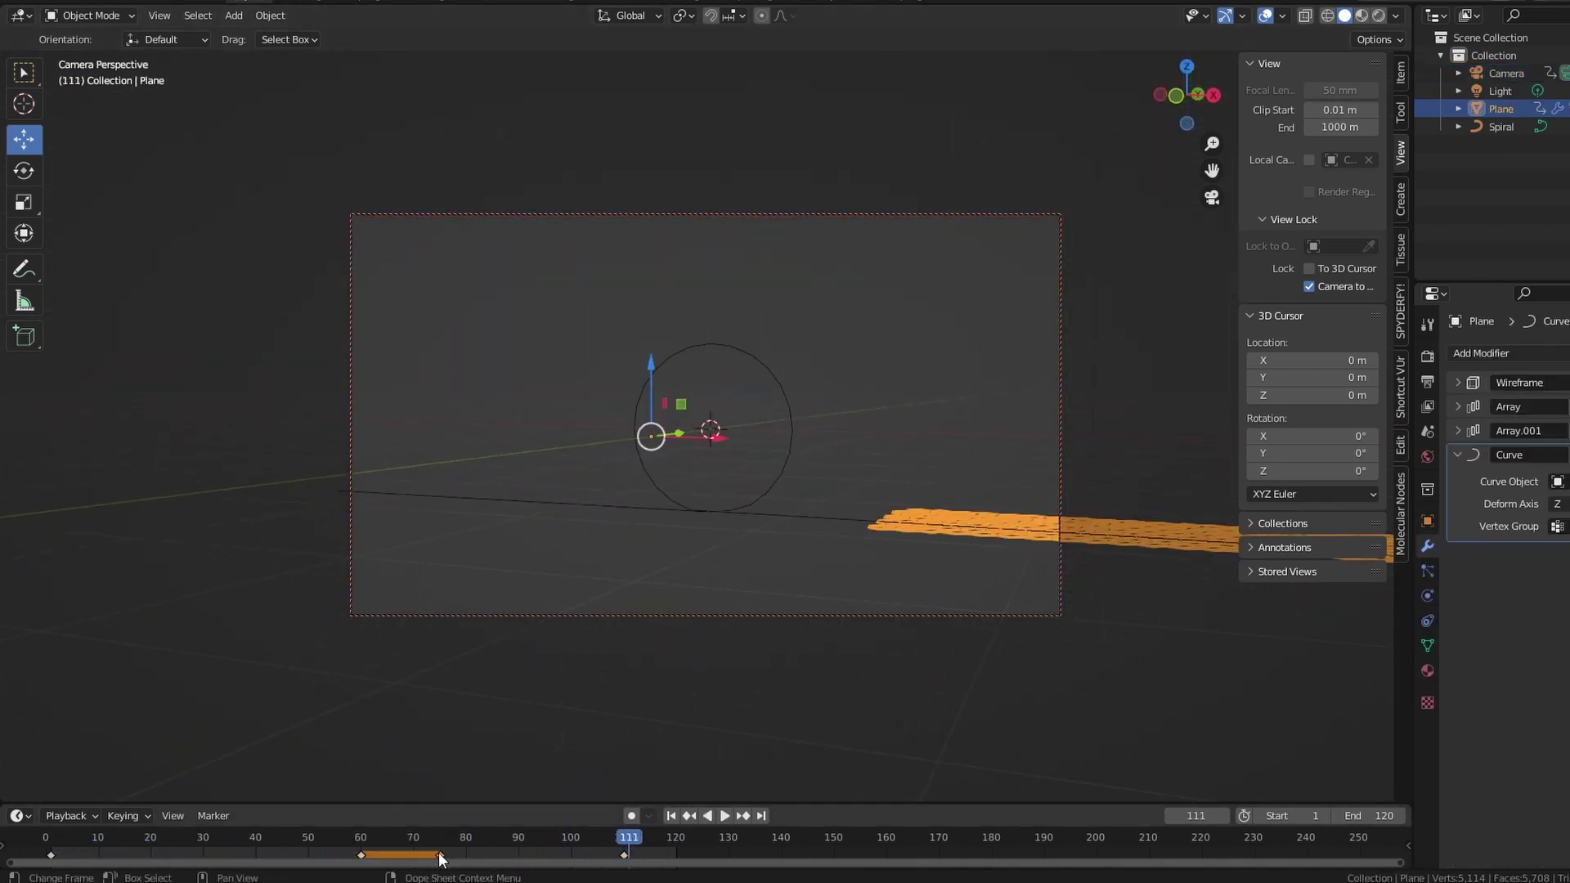
pyautogui.moveTo(440, 856); pyautogui.dragTo(515, 858)
# - Unlock the camera from the view, increase the Array.001 Count to lengthen the tube, and replay
pyautogui.press('space')
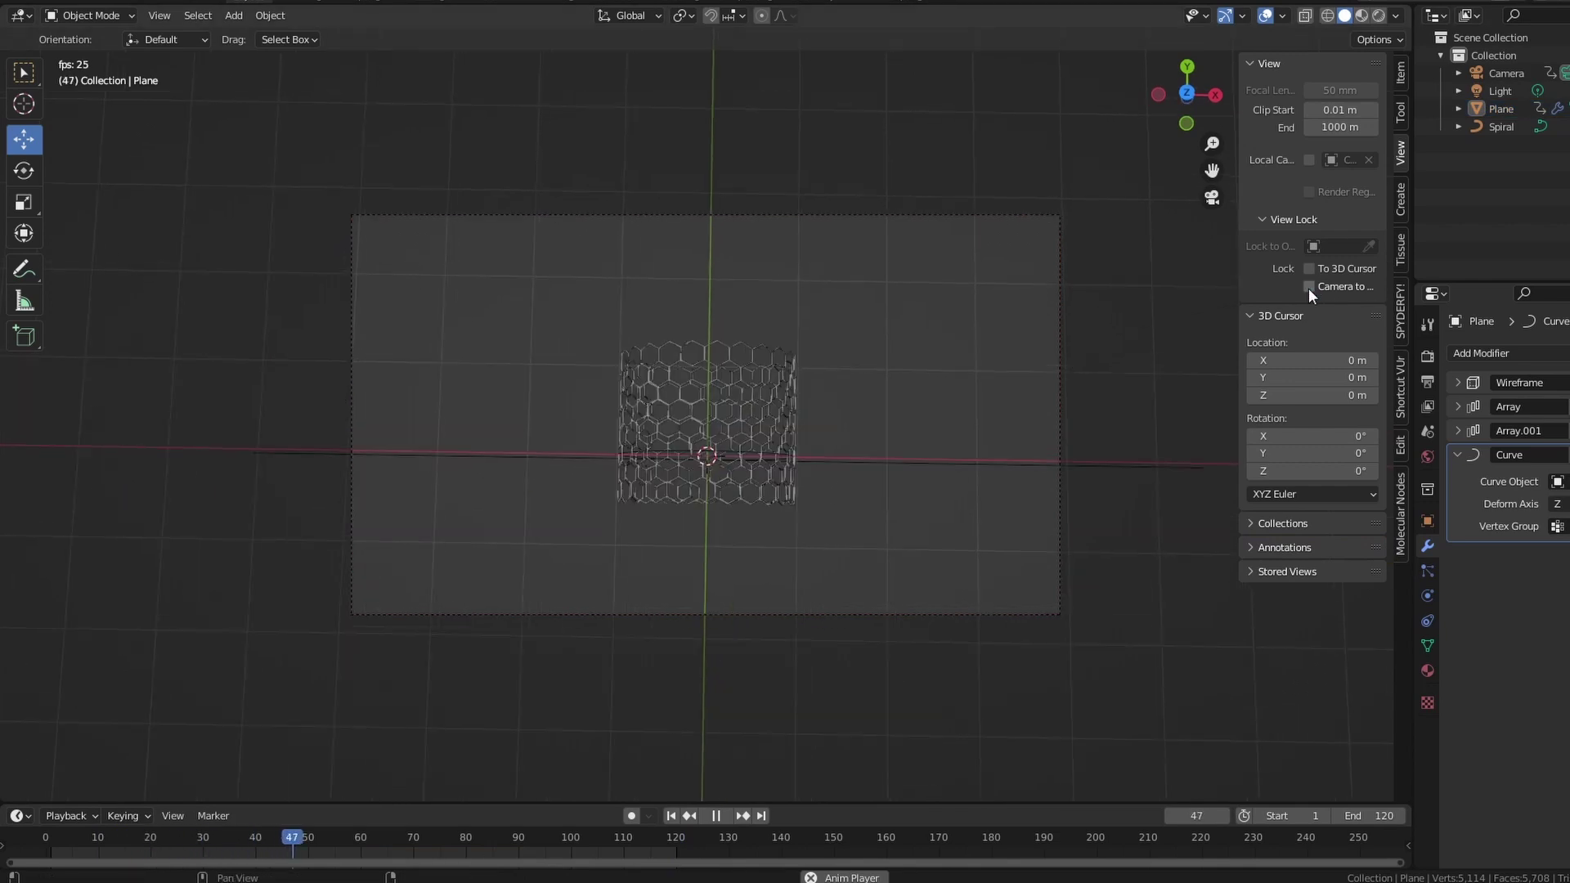
pyautogui.click(1309, 287)
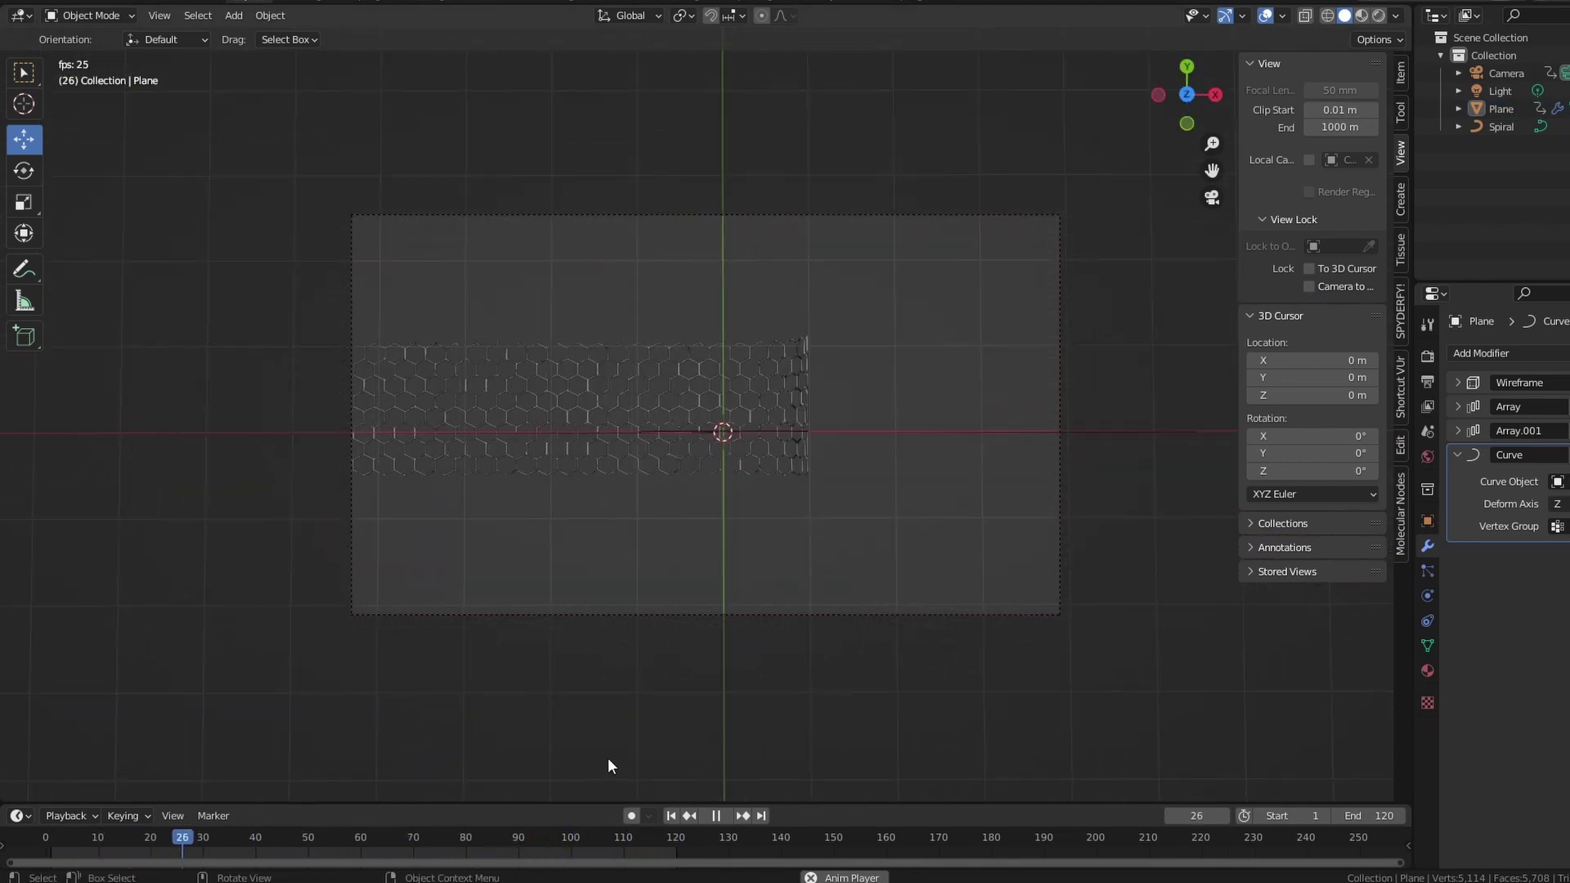
pyautogui.press('space')
pyautogui.click(1457, 431)
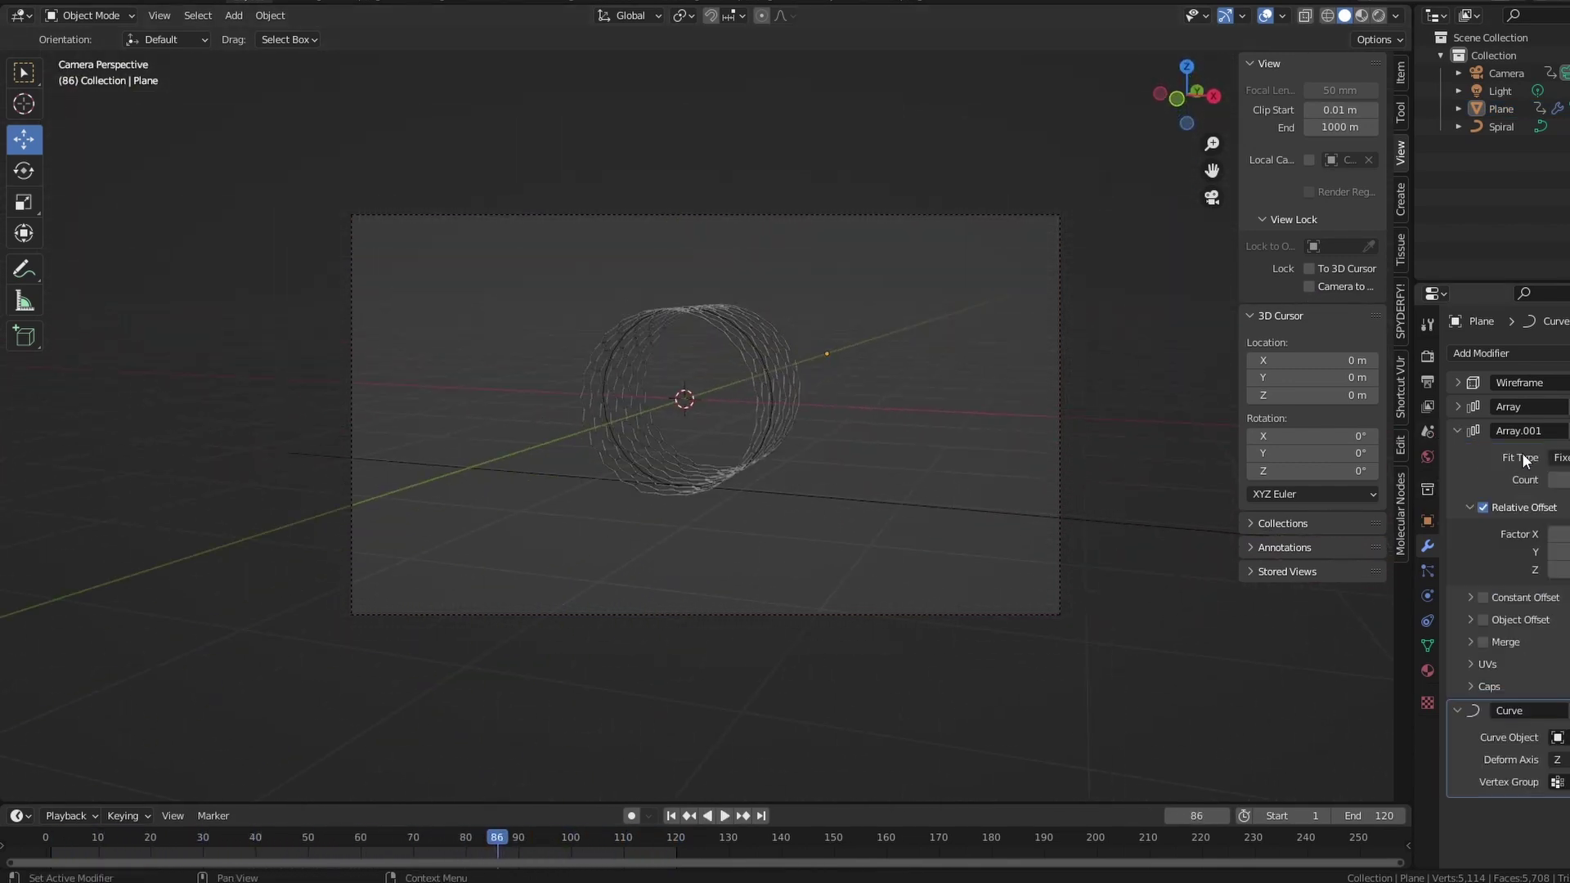
pyautogui.moveTo(1558, 480); pyautogui.dragTo(1566, 480)
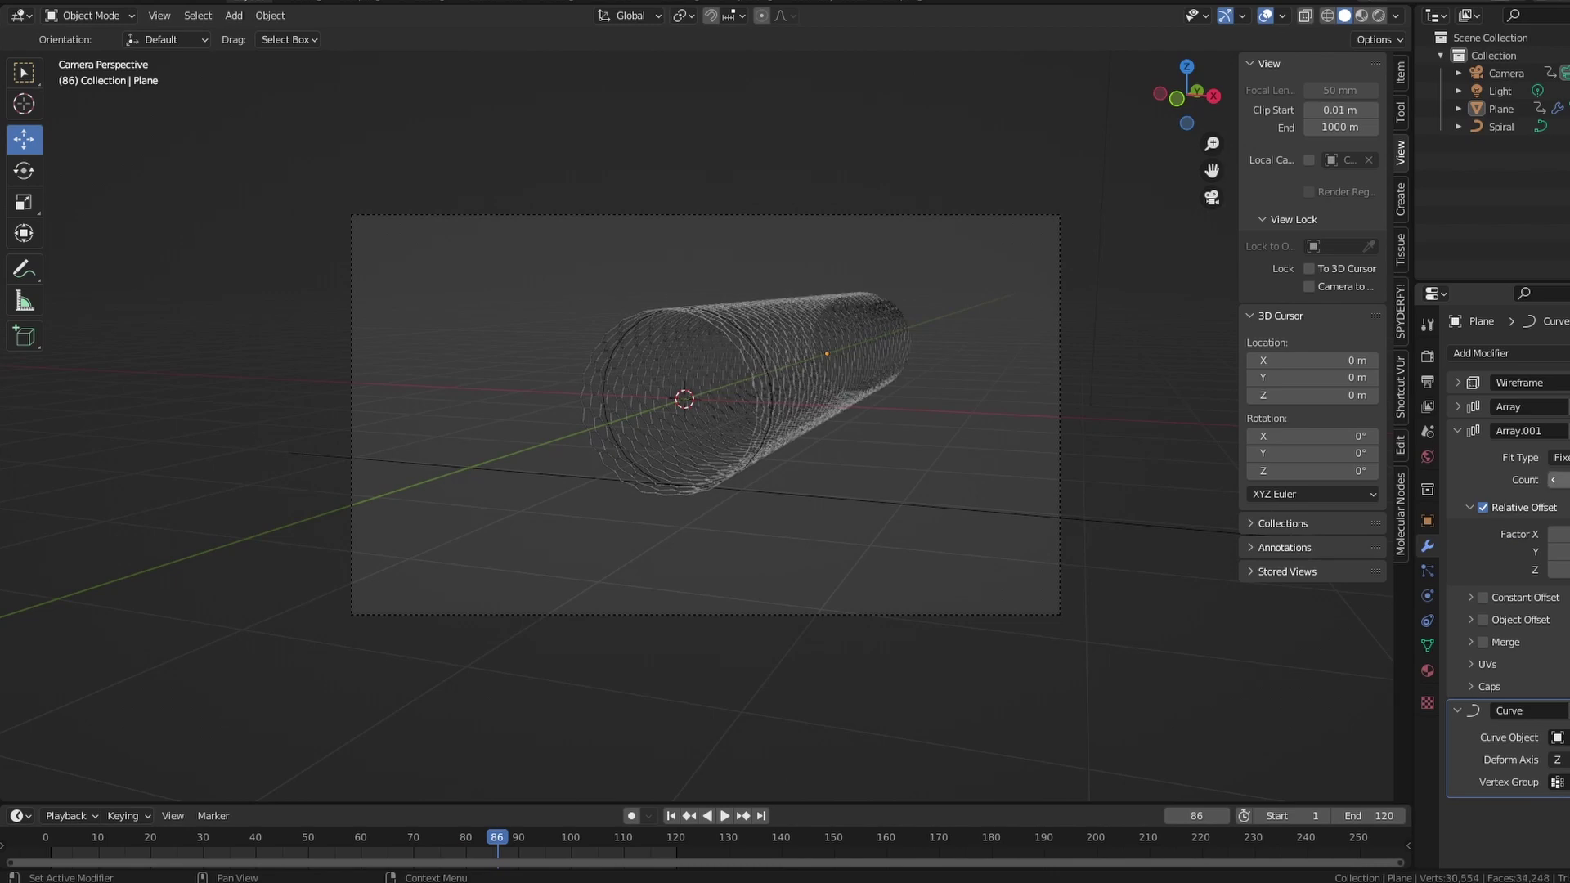
pyautogui.press('space')
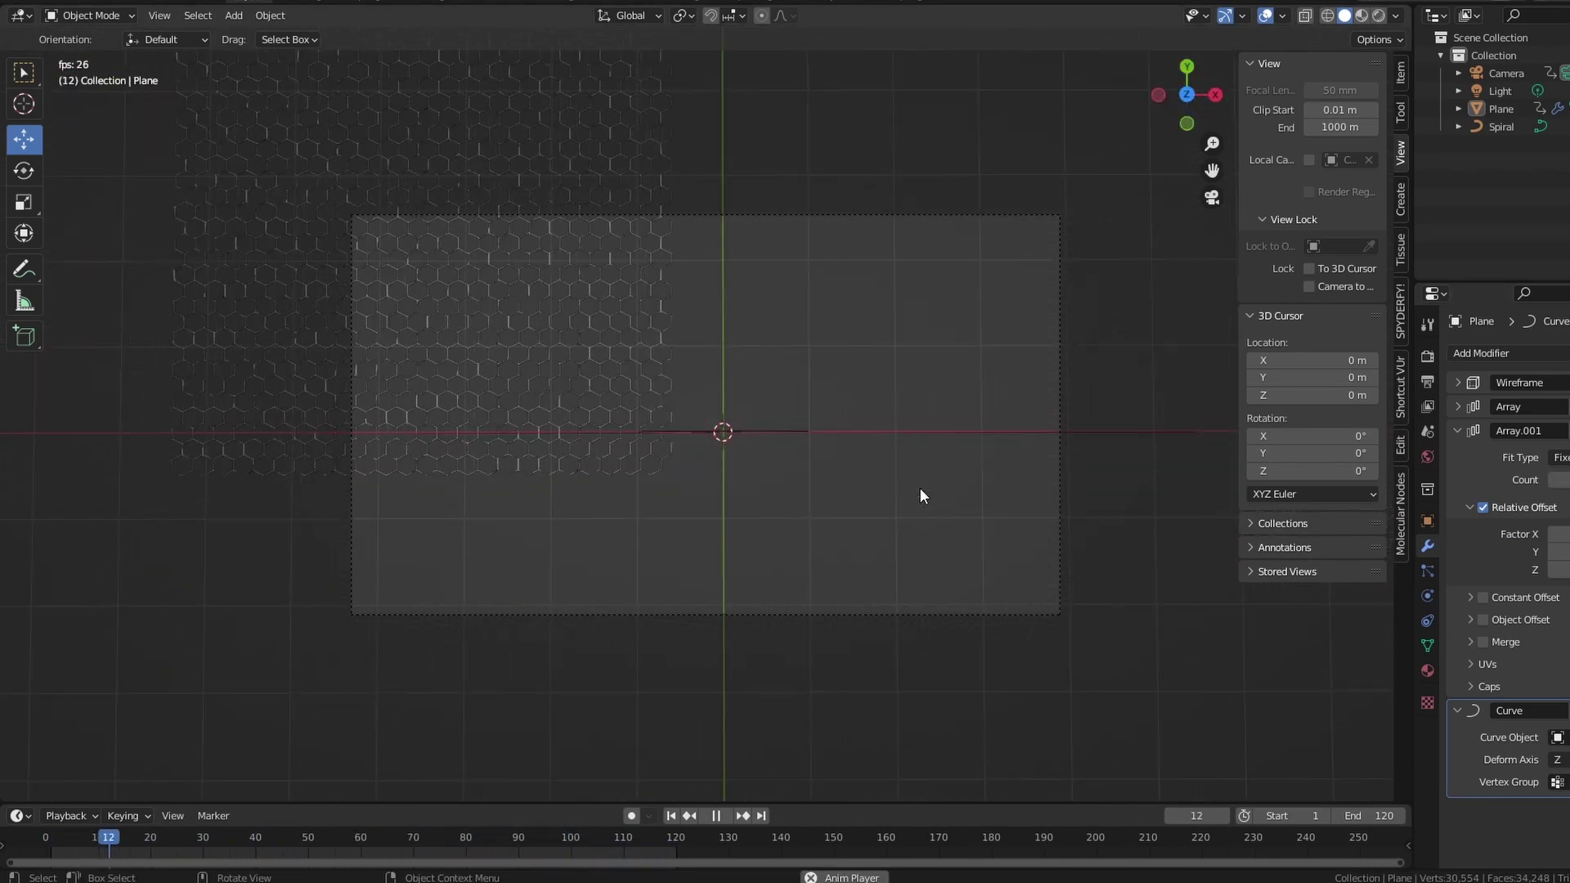
pyautogui.press('space')
pyautogui.moveTo(906, 468); pyautogui.dragTo(845, 436, button='middle')
# - Add a new plane mesh and scale it up into a large floor
pyautogui.click(234, 15)
pyautogui.moveTo(270, 35)
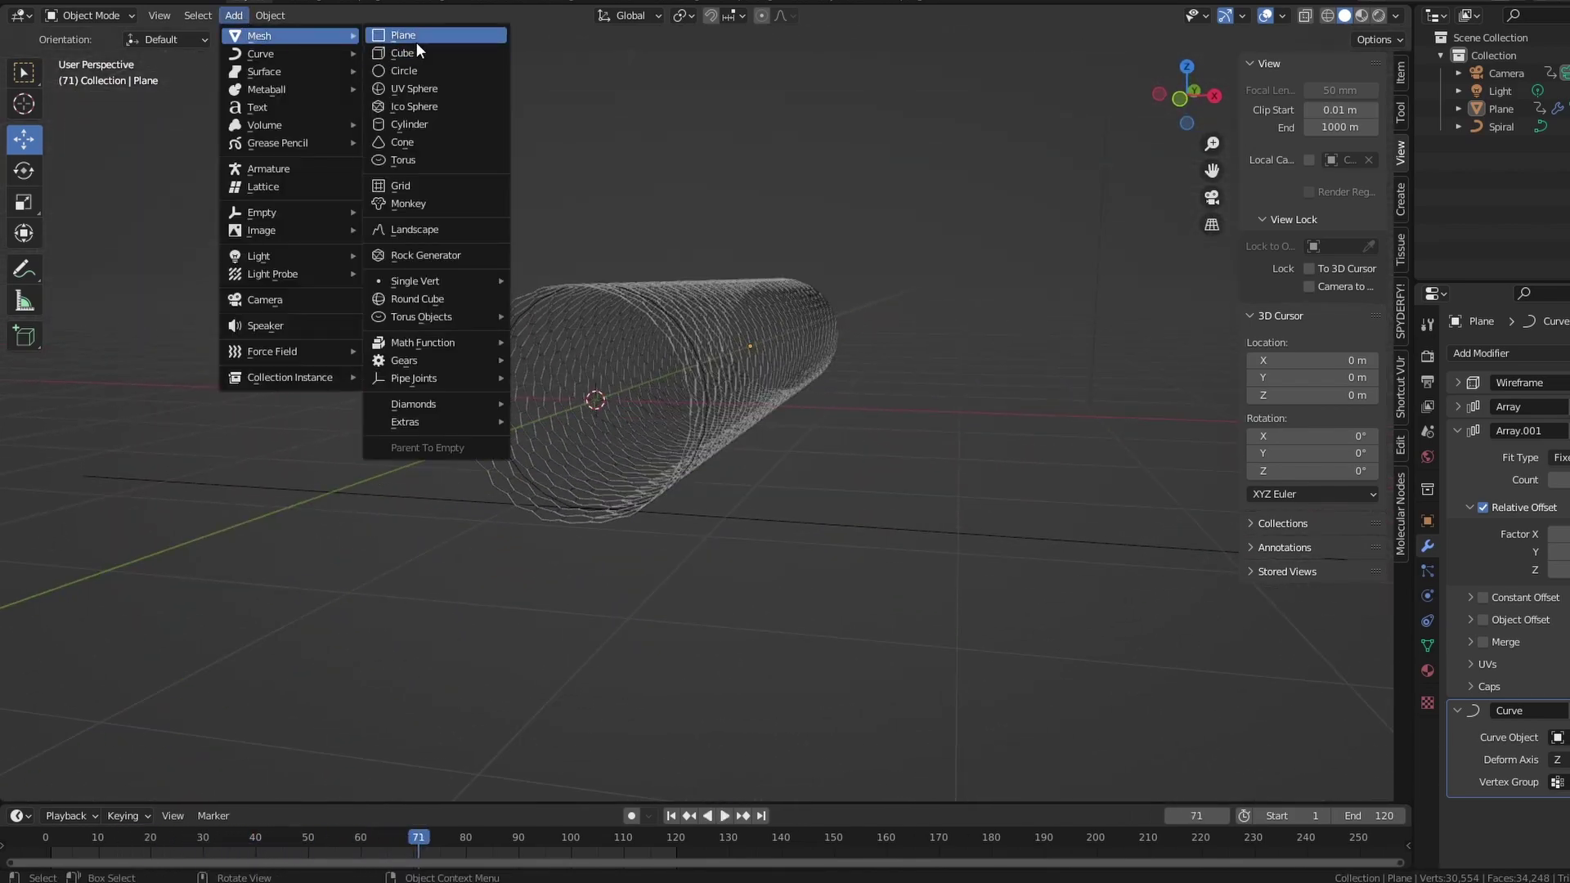
pyautogui.click(415, 37)
pyautogui.press('s')
pyautogui.click(649, 365)
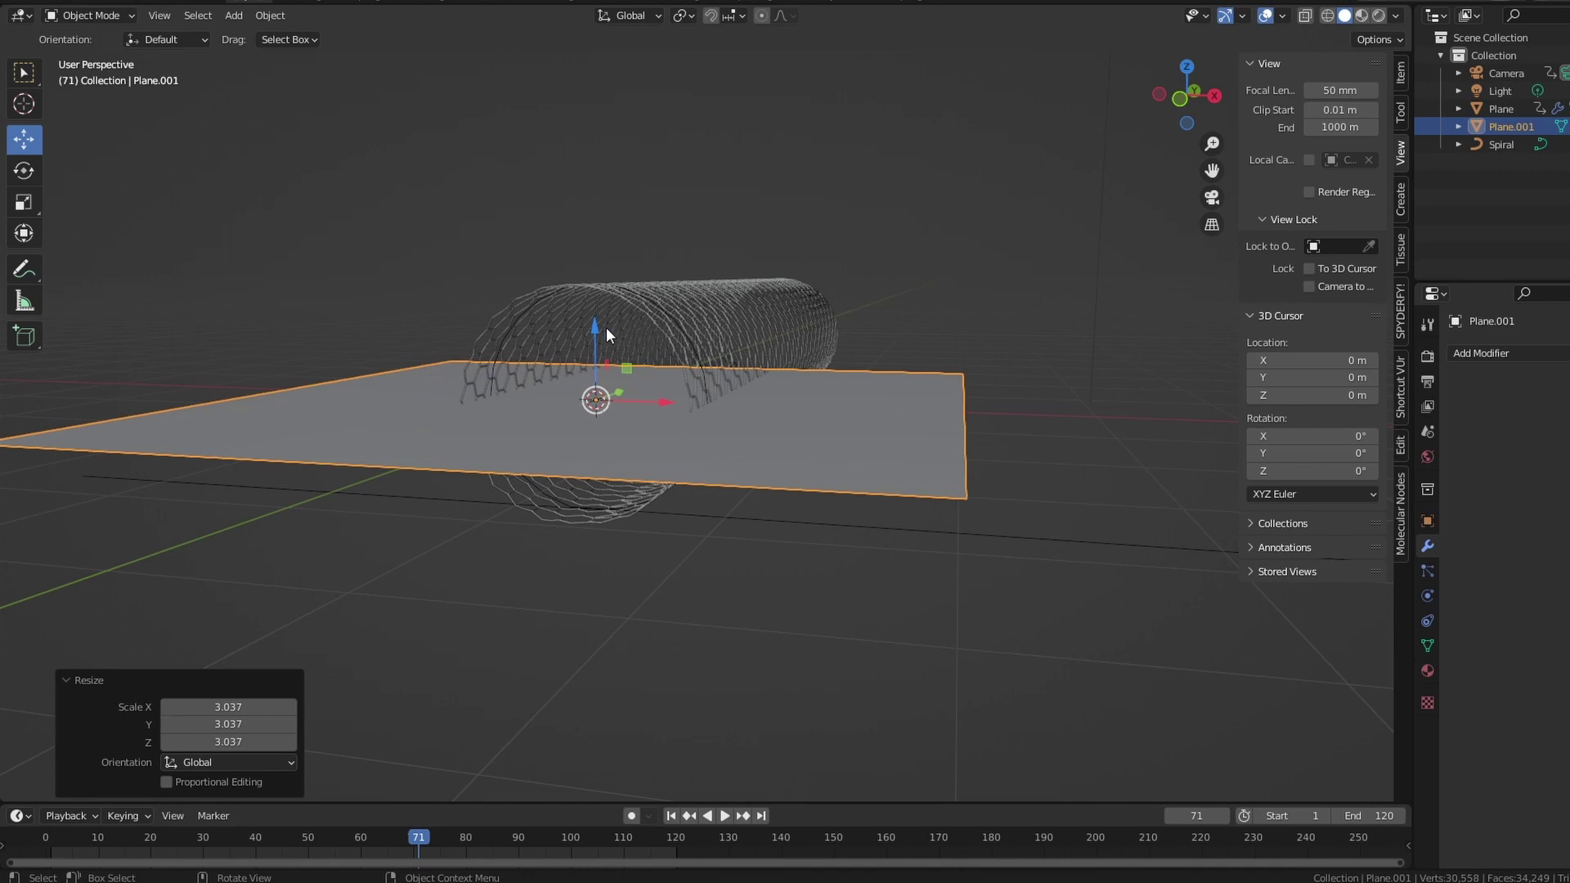
pyautogui.keyDown('shift'); pyautogui.moveTo(598, 327); pyautogui.dragTo(674, 521, button='middle'); pyautogui.keyUp('shift')
pyautogui.press('s')
pyautogui.click(1103, 569)
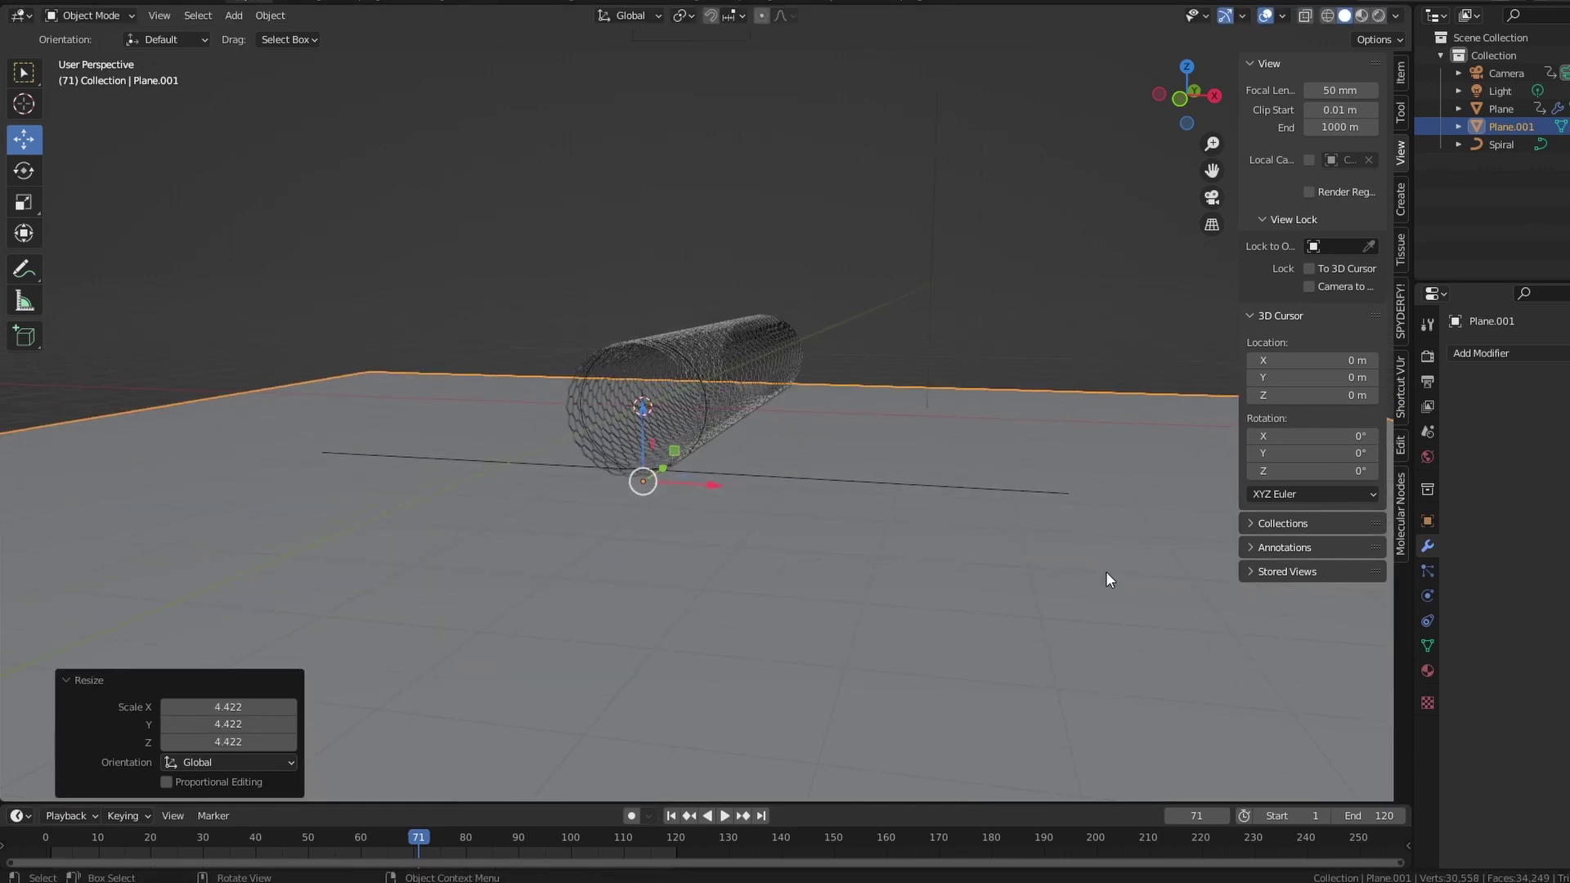
pyautogui.press('s')
pyautogui.click(1063, 601)
# - Extrude the floor's far edge up along Z into a wall and bevel the corner with 4 segments
pyautogui.press('Tab')
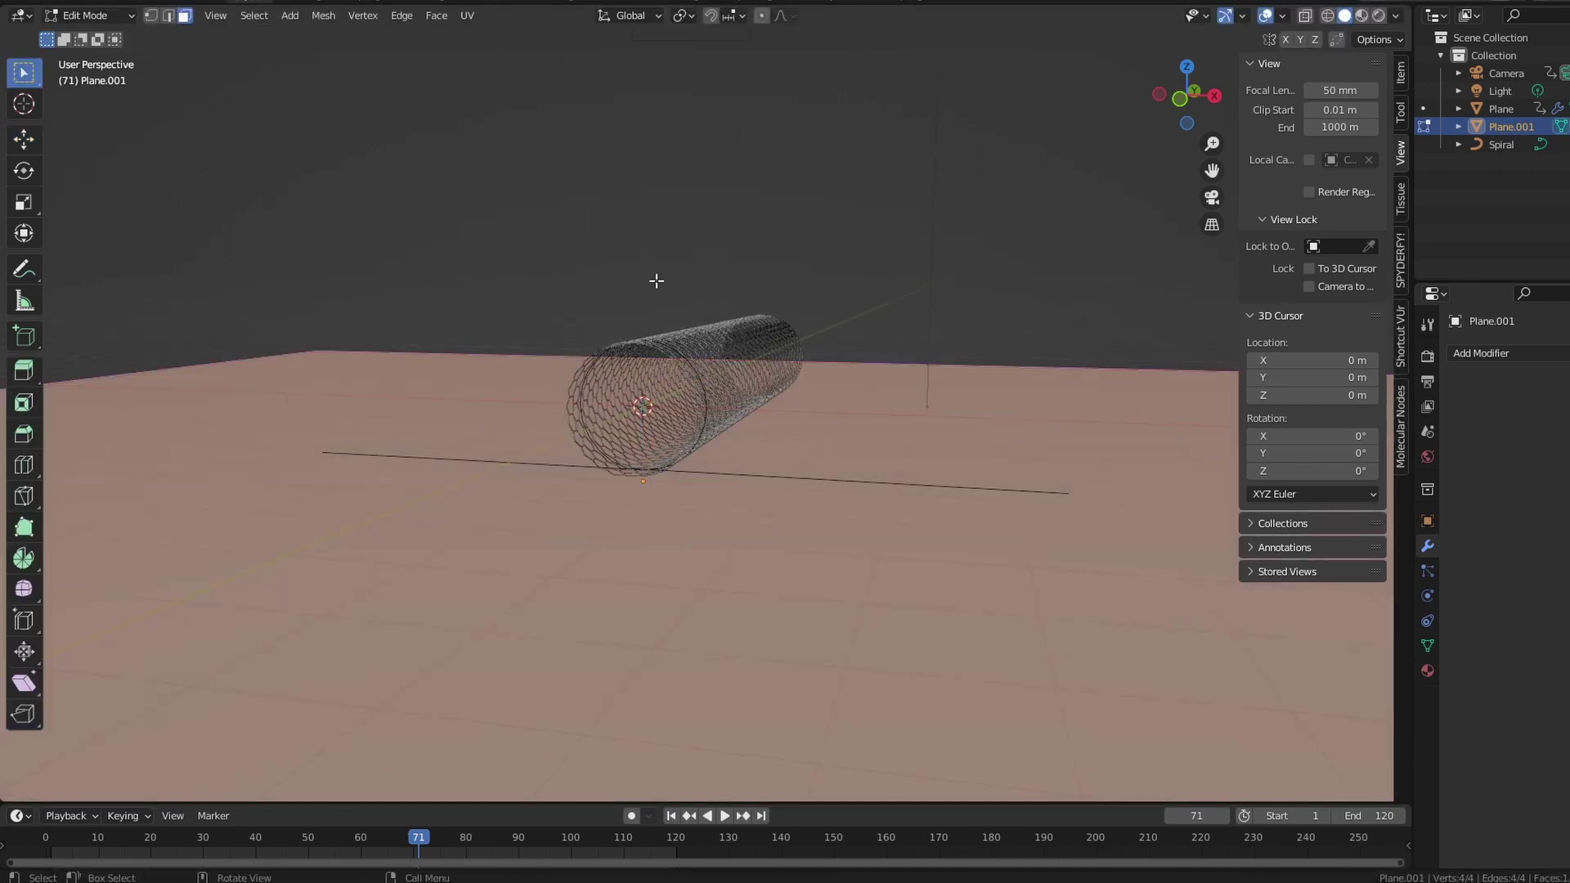
pyautogui.press('2')
pyautogui.click(810, 362)
pyautogui.press('e')
pyautogui.press('z')
pyautogui.click(753, 98)
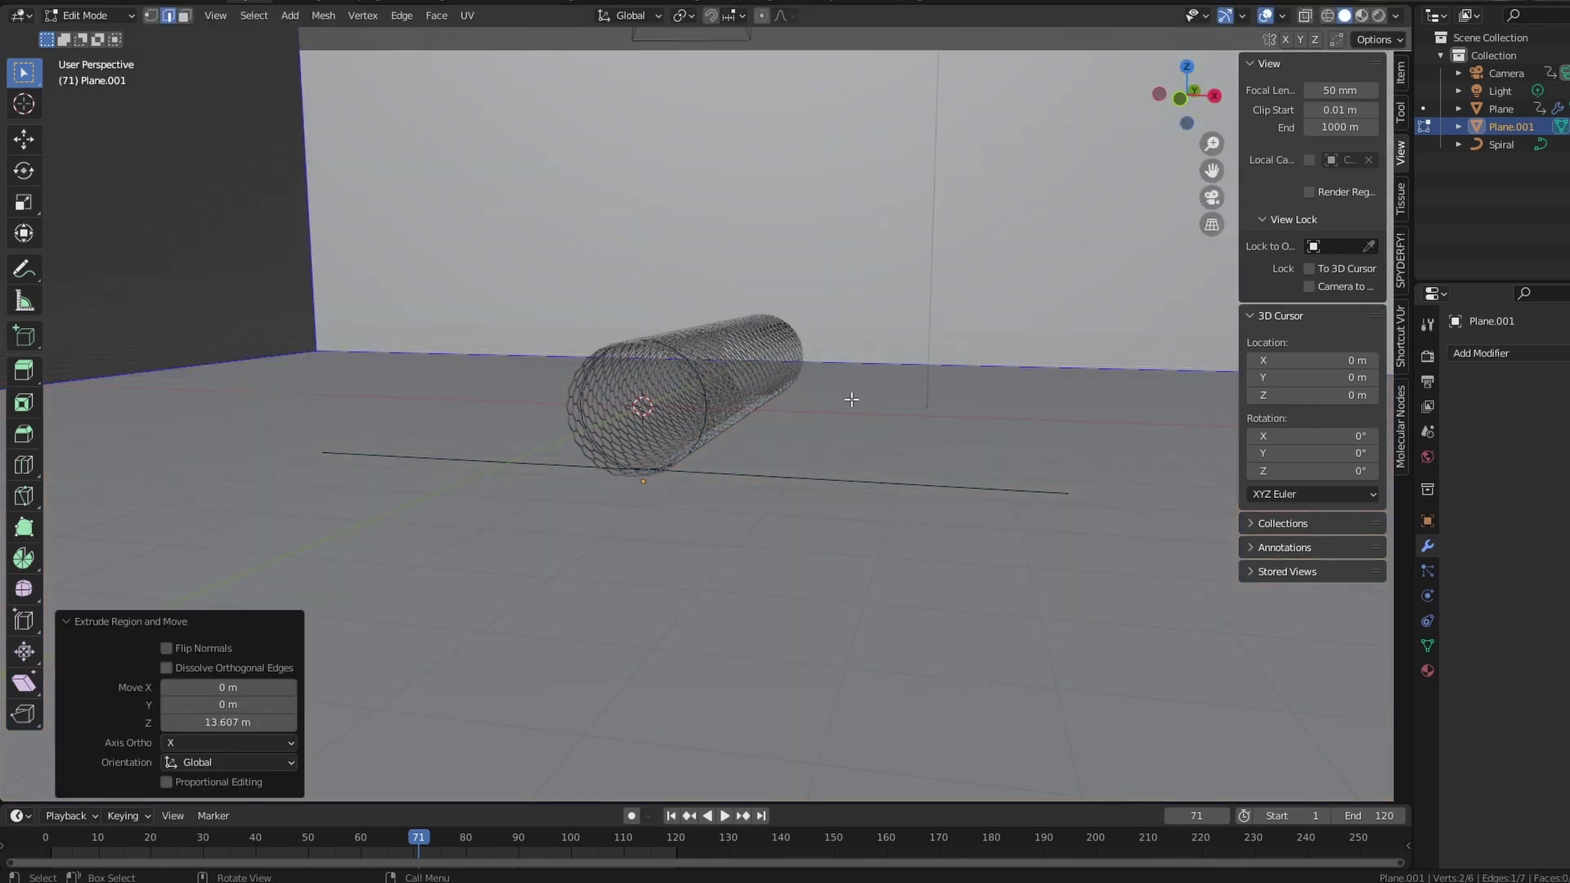
pyautogui.click(856, 361)
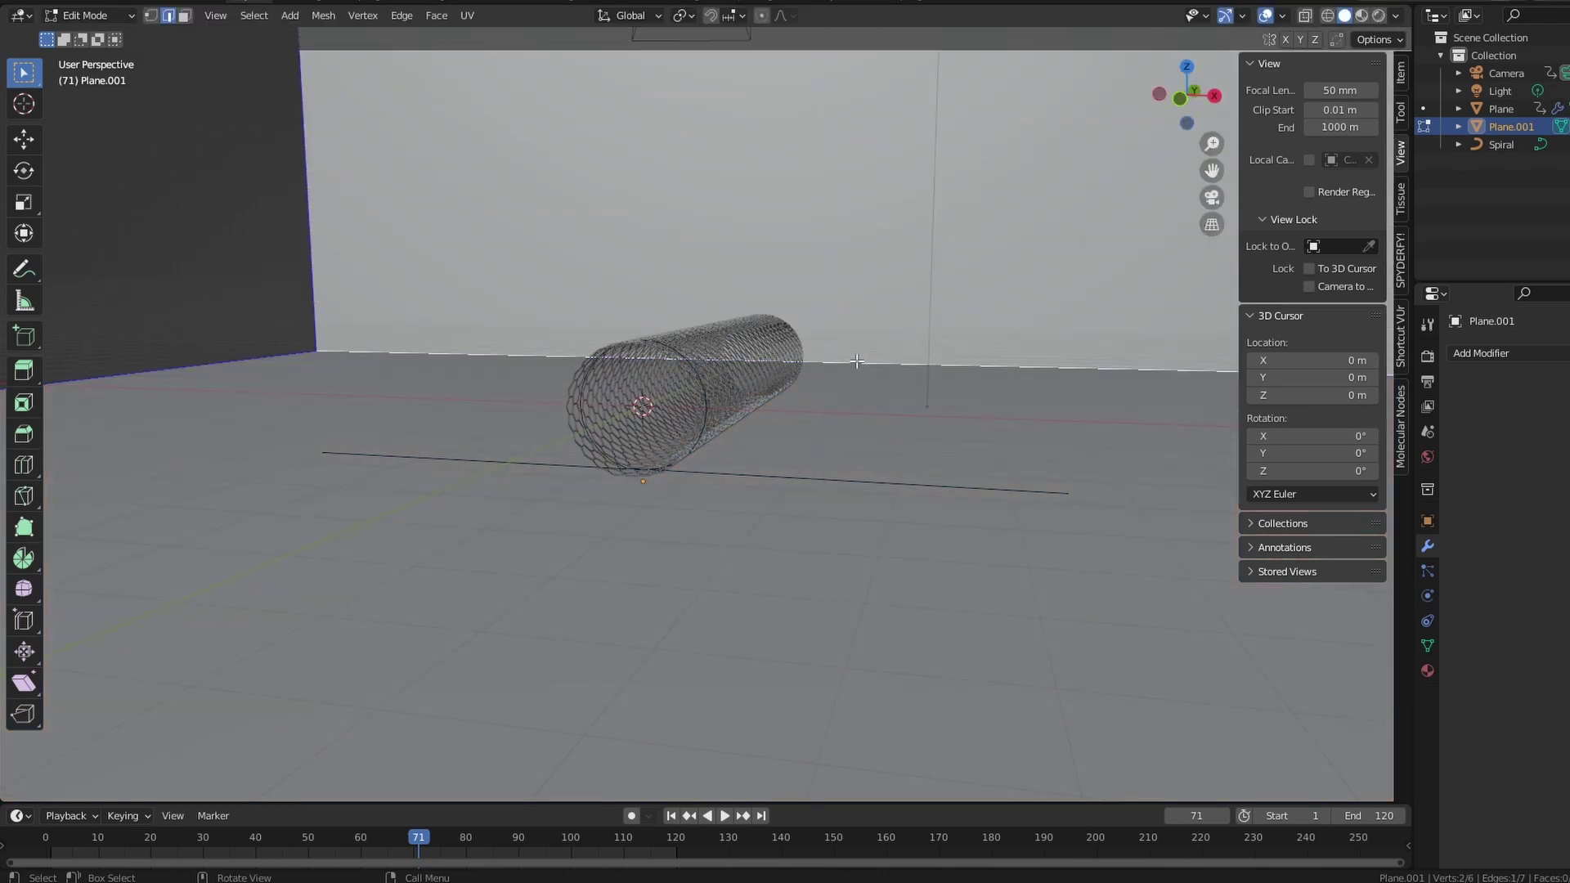
pyautogui.click(24, 434)
pyautogui.moveTo(827, 302); pyautogui.dragTo(826, 292)
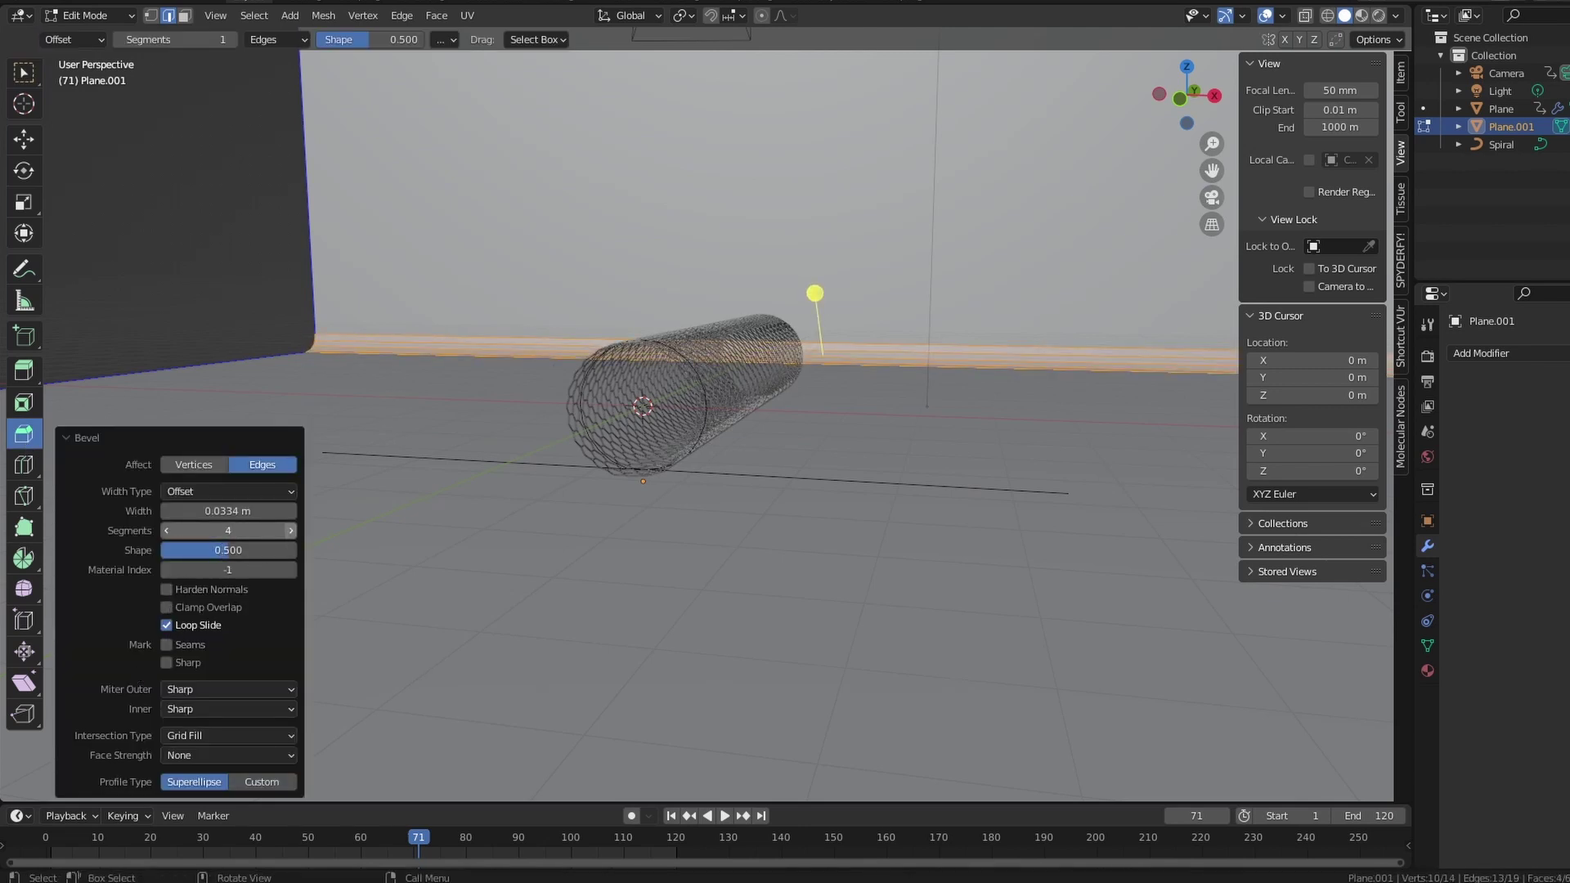
# - Stretch the backdrop to 1.82 along X and change its surface shading
pyautogui.press('Tab')
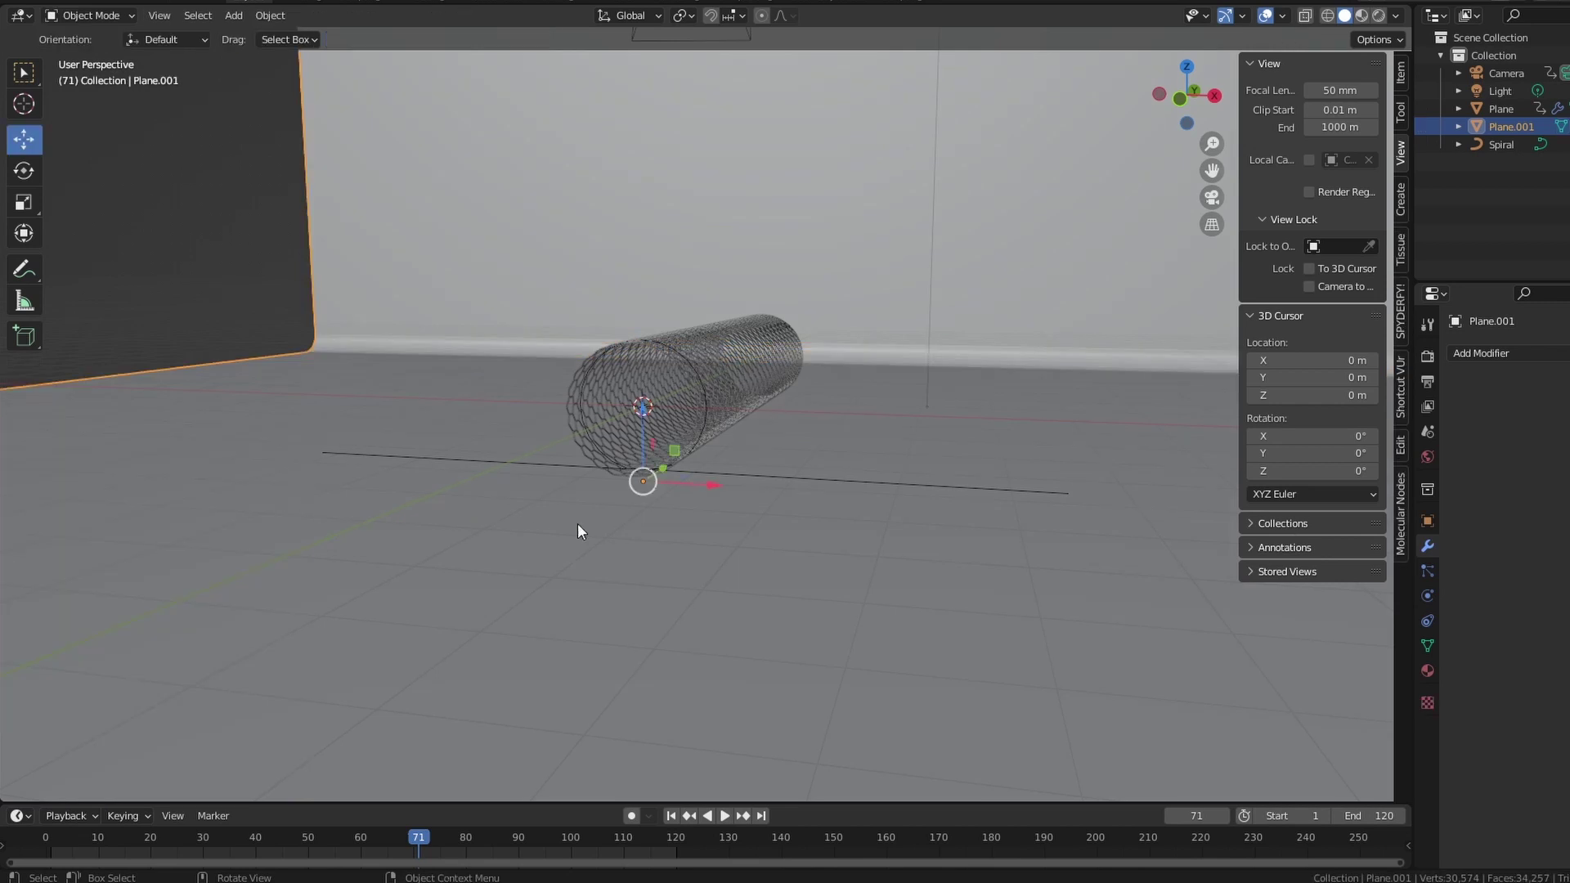
pyautogui.click(26, 202)
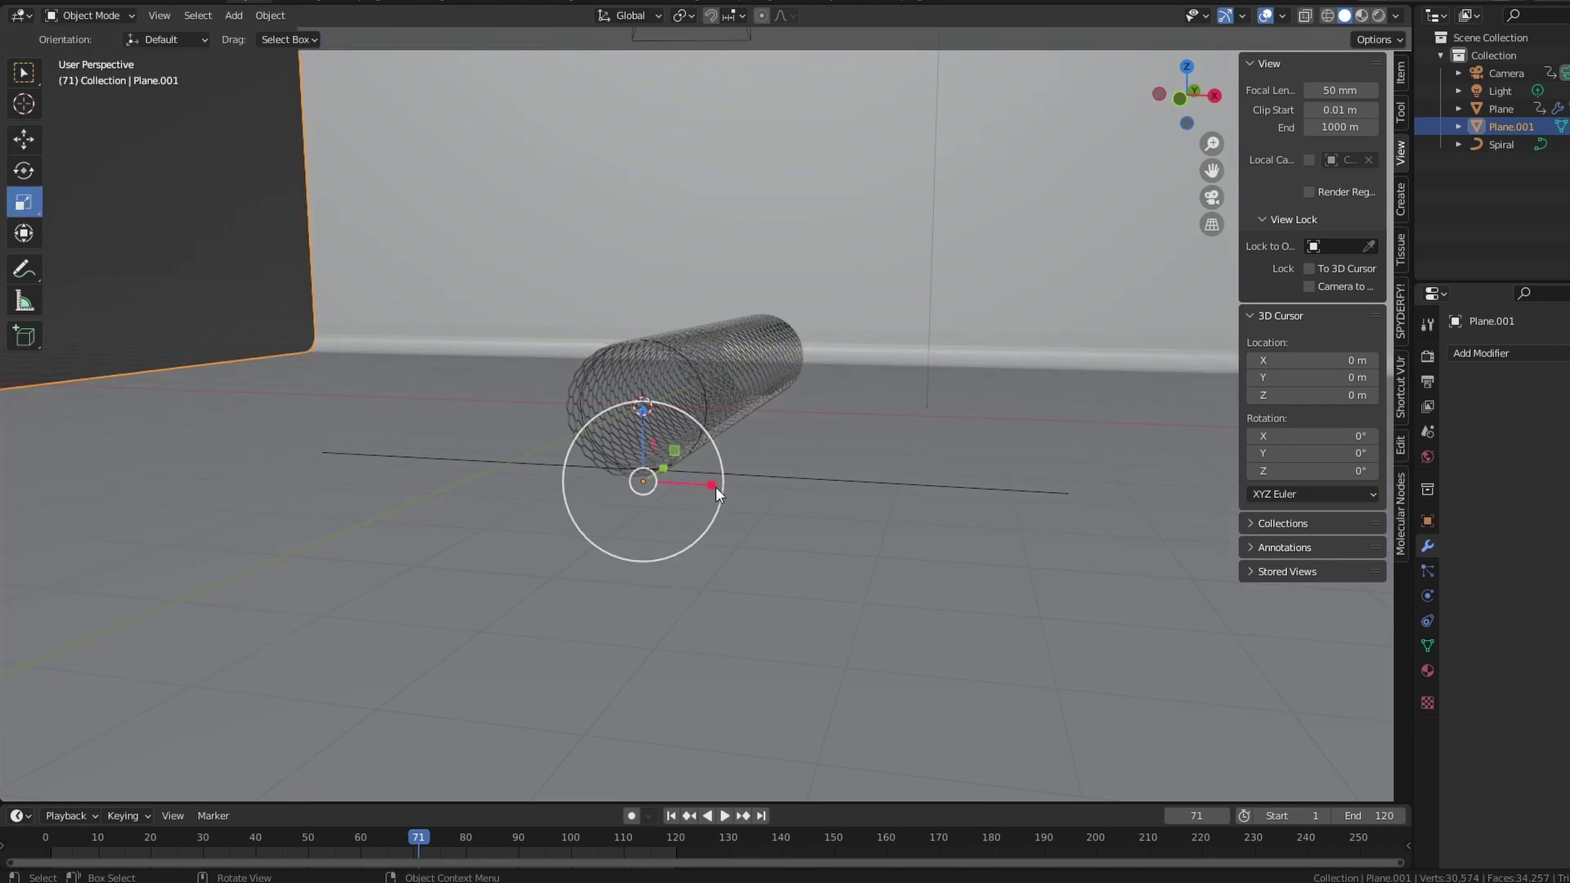
pyautogui.moveTo(713, 486); pyautogui.dragTo(774, 487)
pyautogui.moveTo(892, 496); pyautogui.dragTo(964, 422)
pyautogui.rightClick(964, 422)
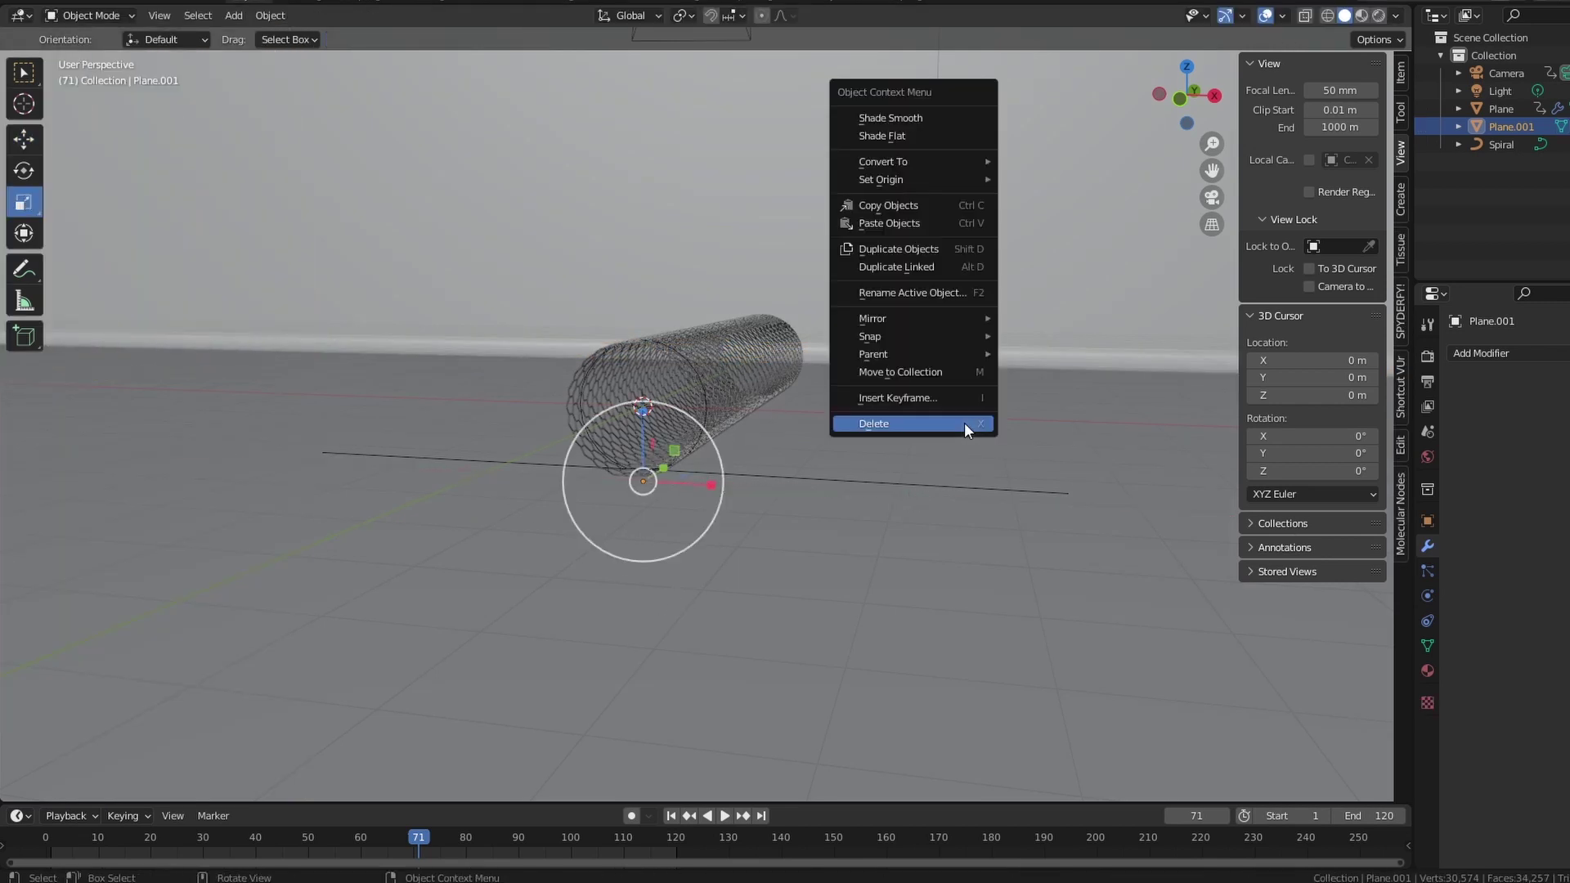
pyautogui.click(939, 120)
pyautogui.moveTo(939, 120); pyautogui.dragTo(574, 507, button='middle')
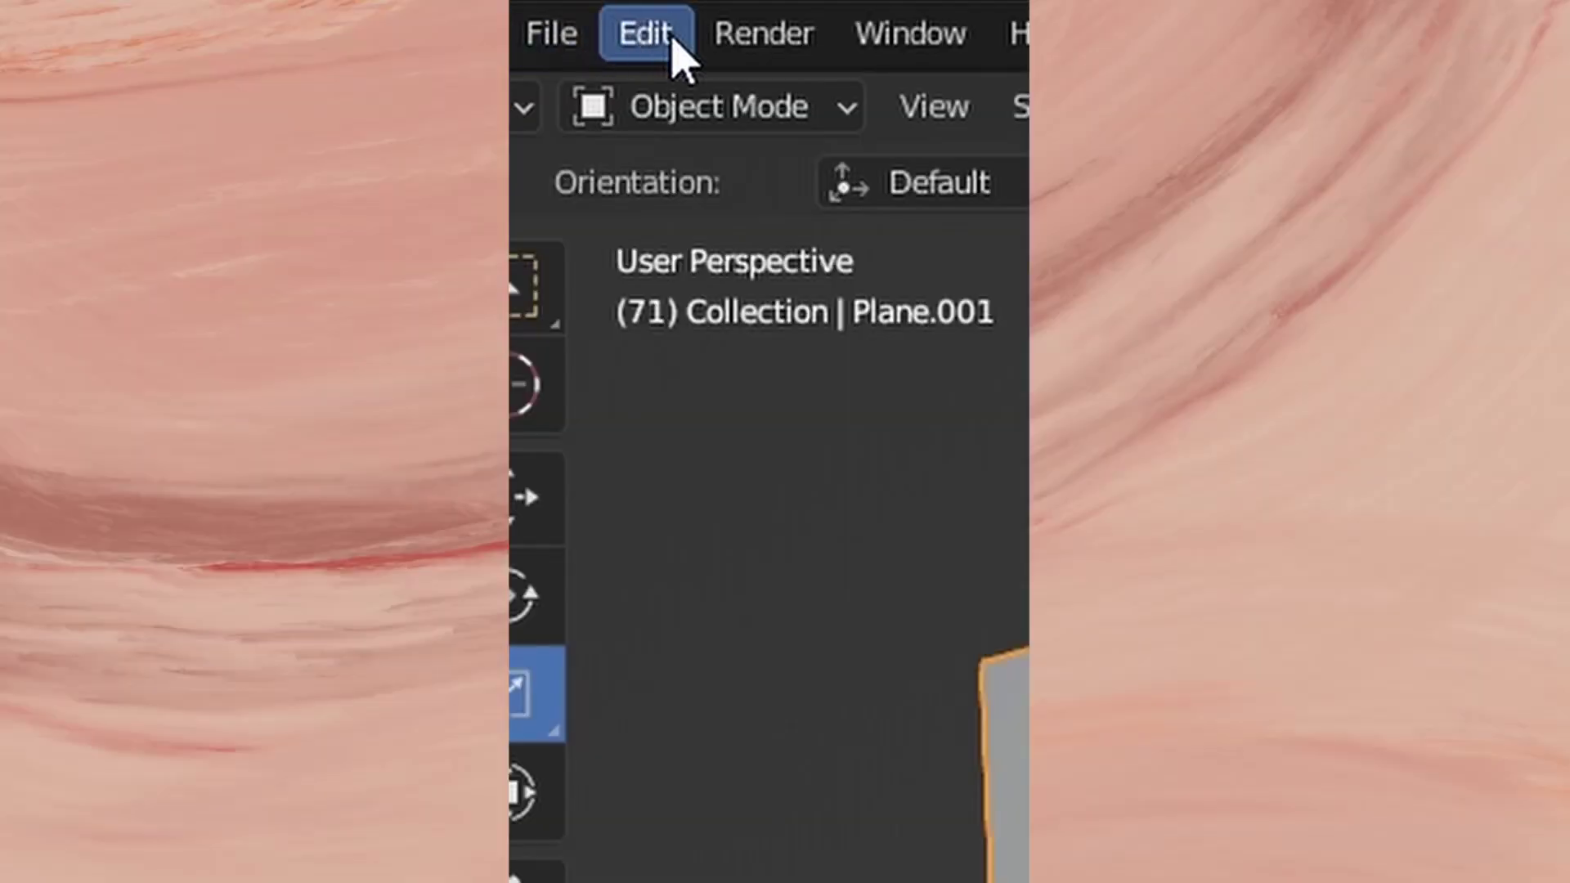
# - Append Material and Material.001 from cnt_growth.blend
pyautogui.click(38, 1)
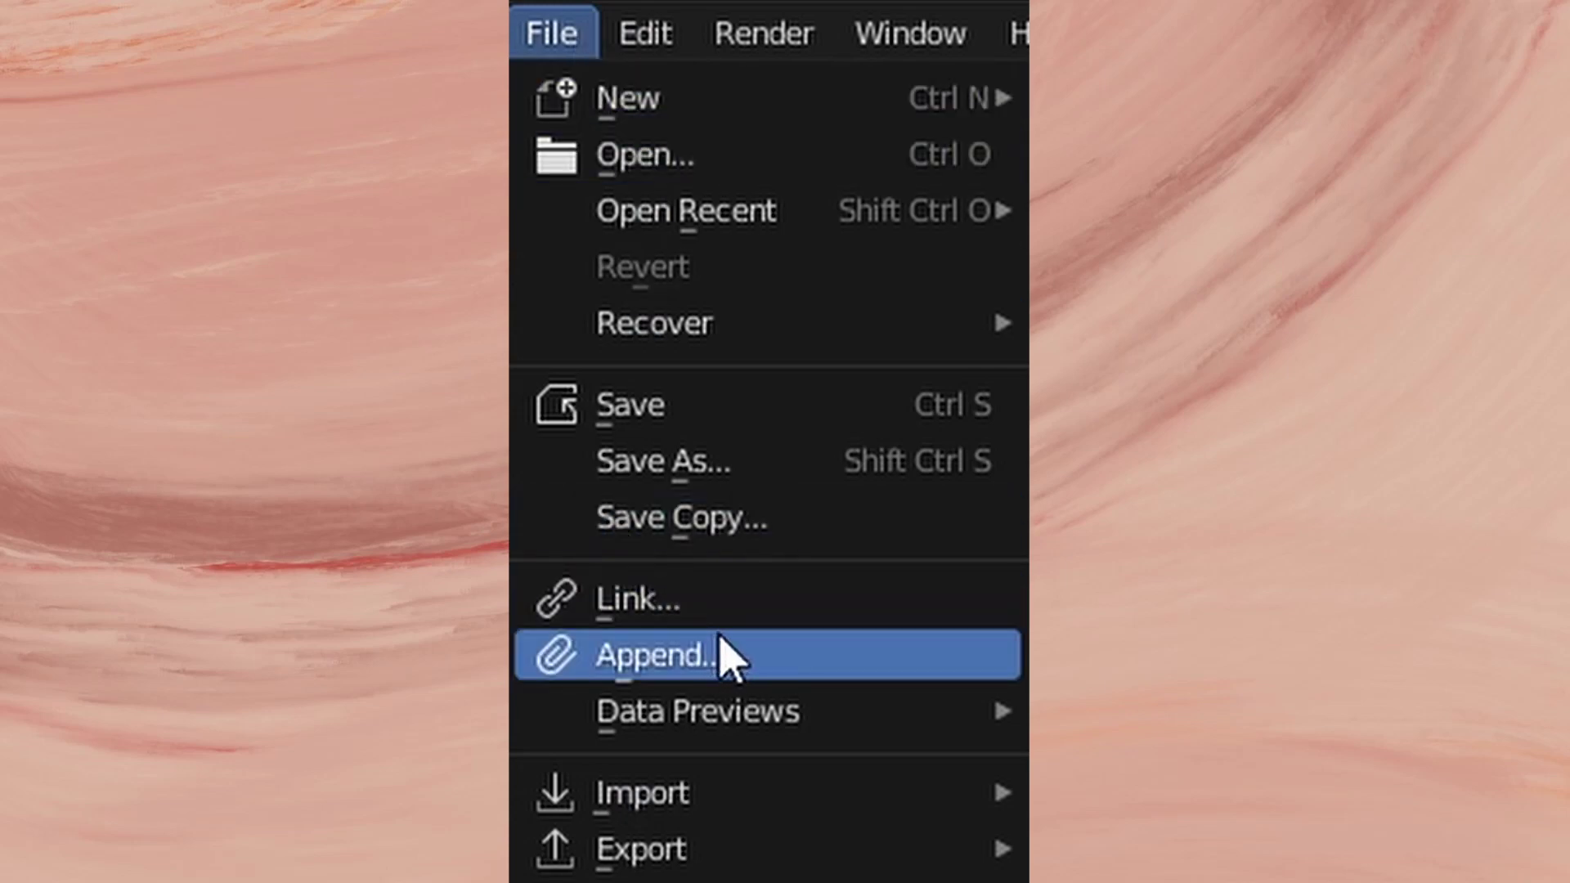
pyautogui.click(725, 654)
pyautogui.click(1153, 528)
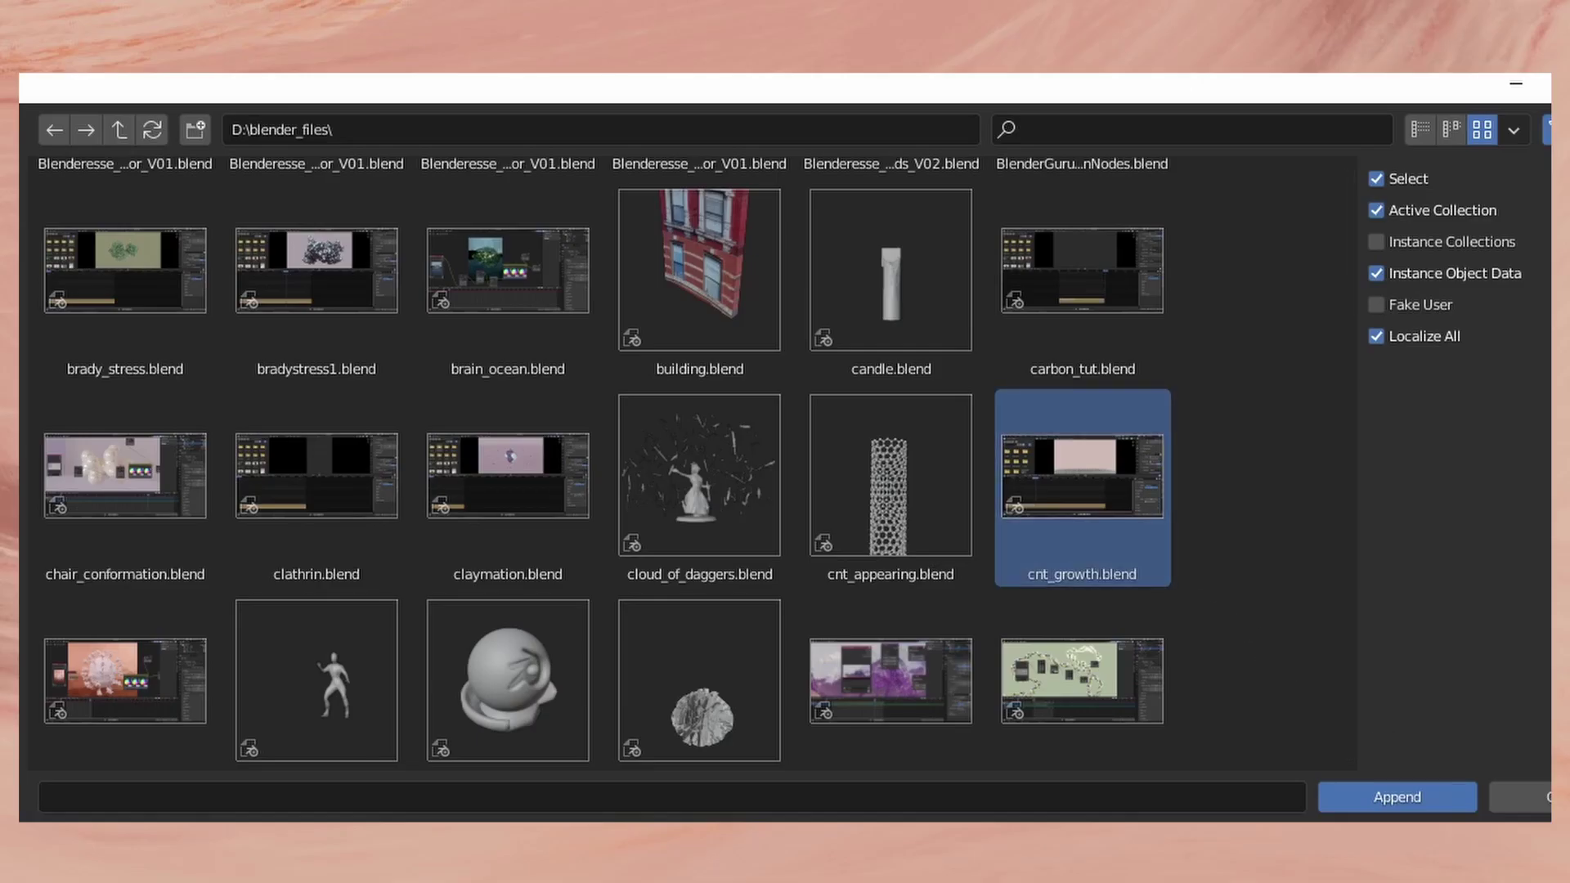
pyautogui.click(1428, 811)
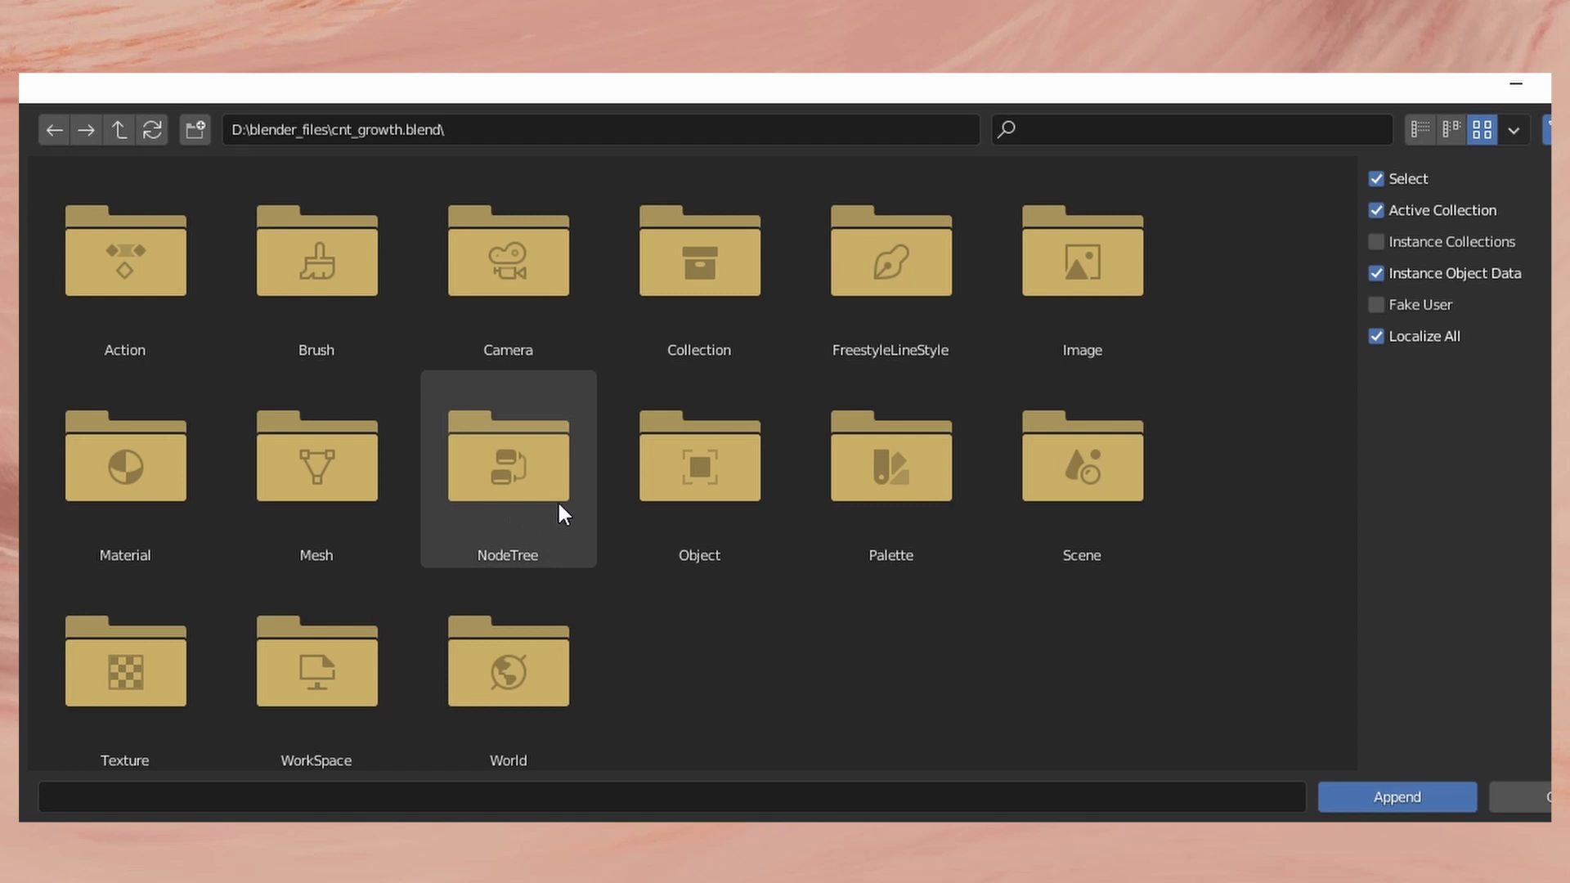
pyautogui.doubleClick(169, 484)
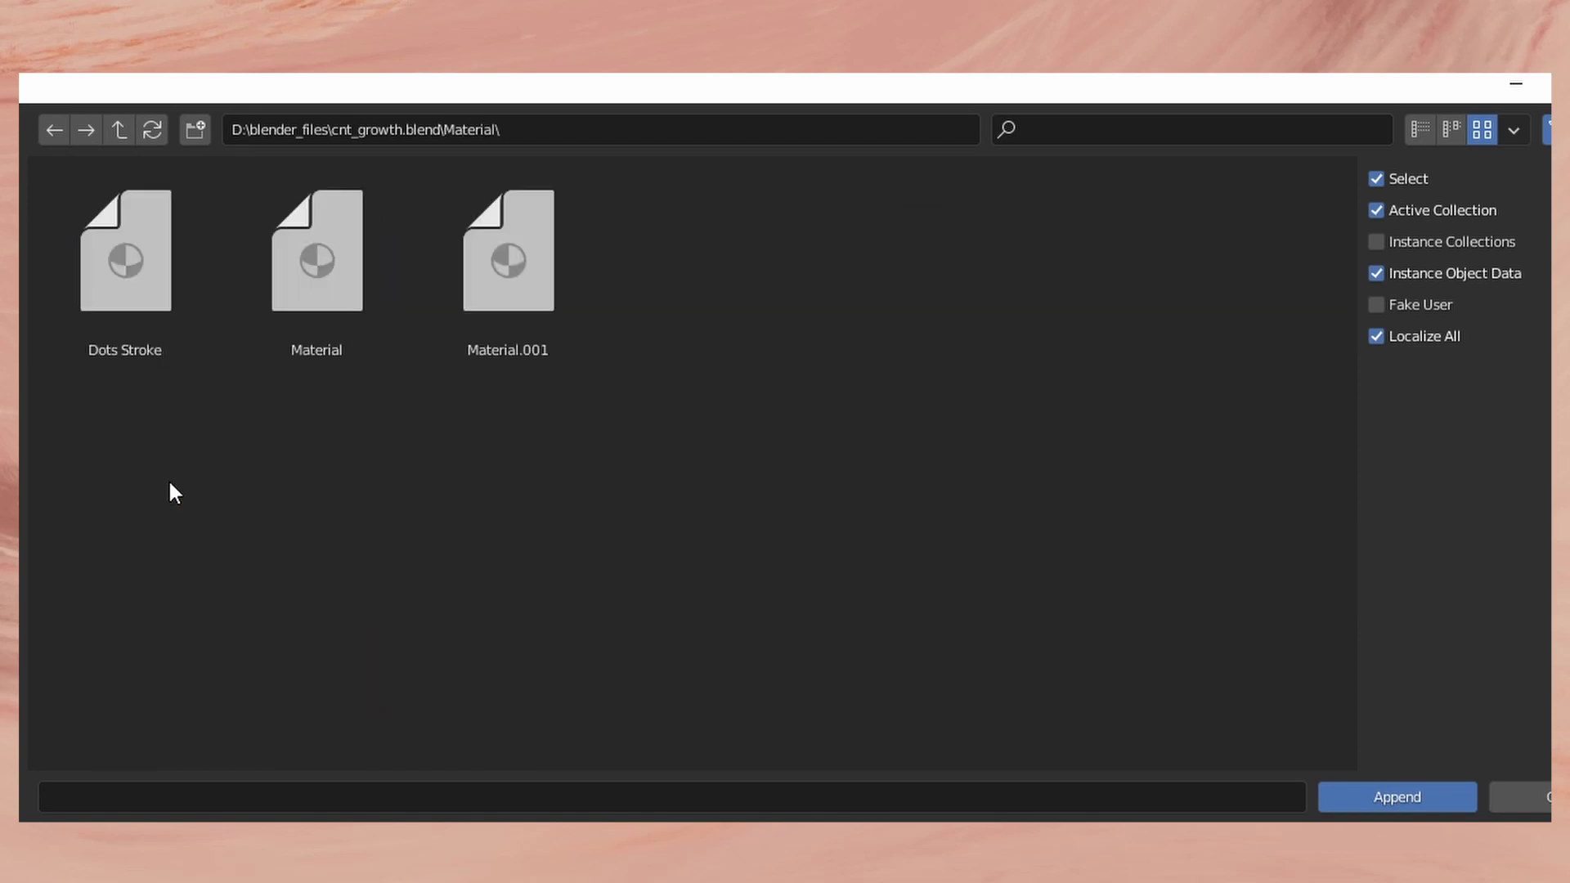
pyautogui.click(314, 293)
pyautogui.click(533, 478)
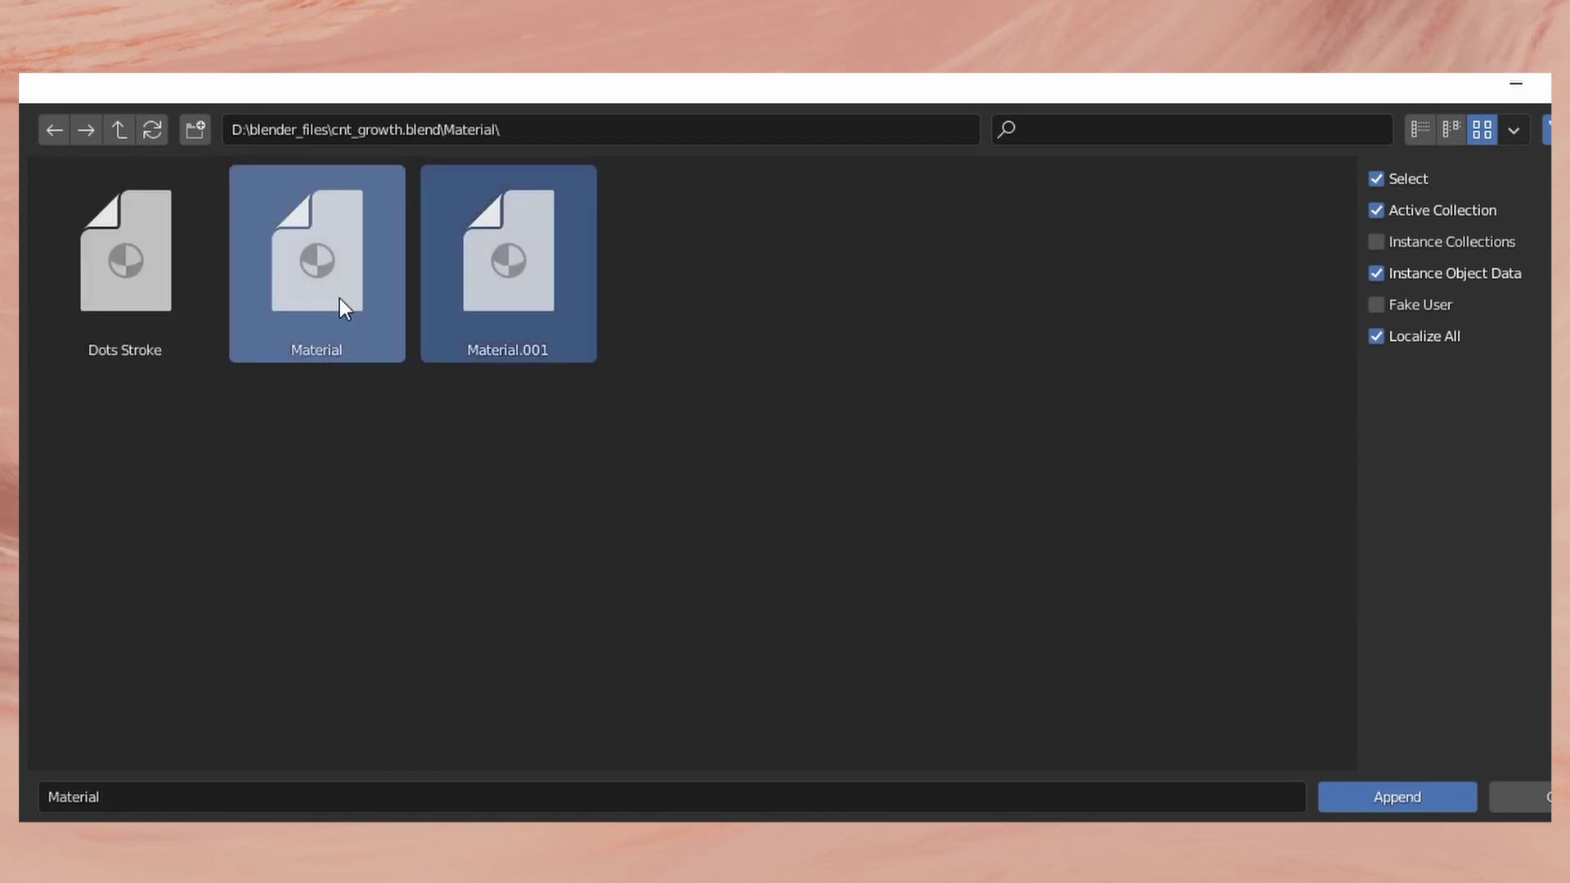
pyautogui.click(1374, 806)
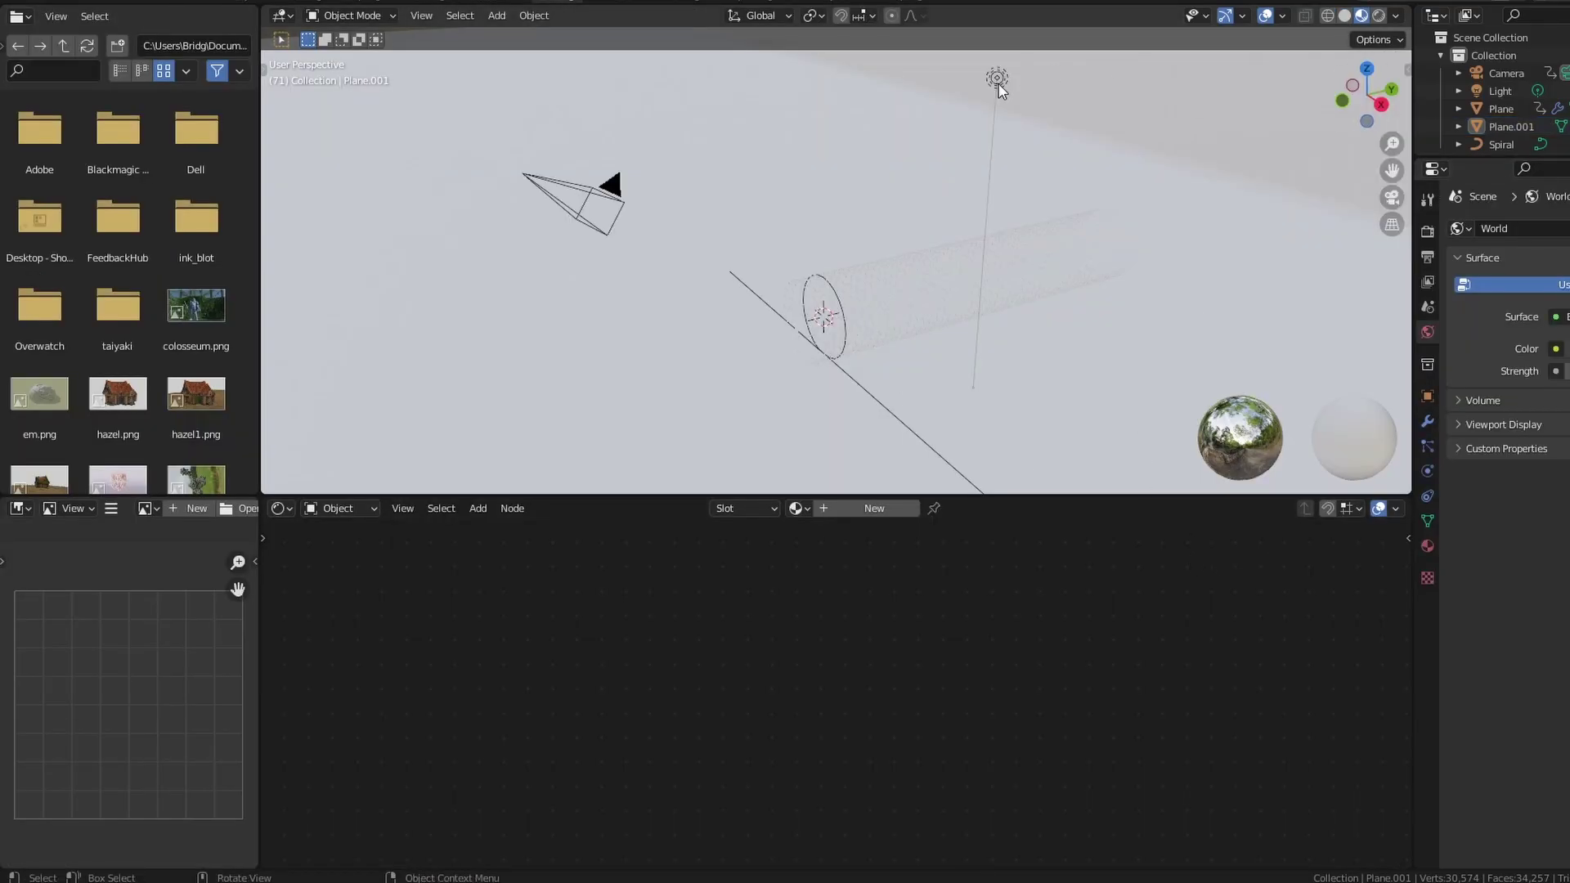
# - Delete the scene's Light and bring up the World colour input options
pyautogui.click(998, 84)
pyautogui.rightClick(997, 84)
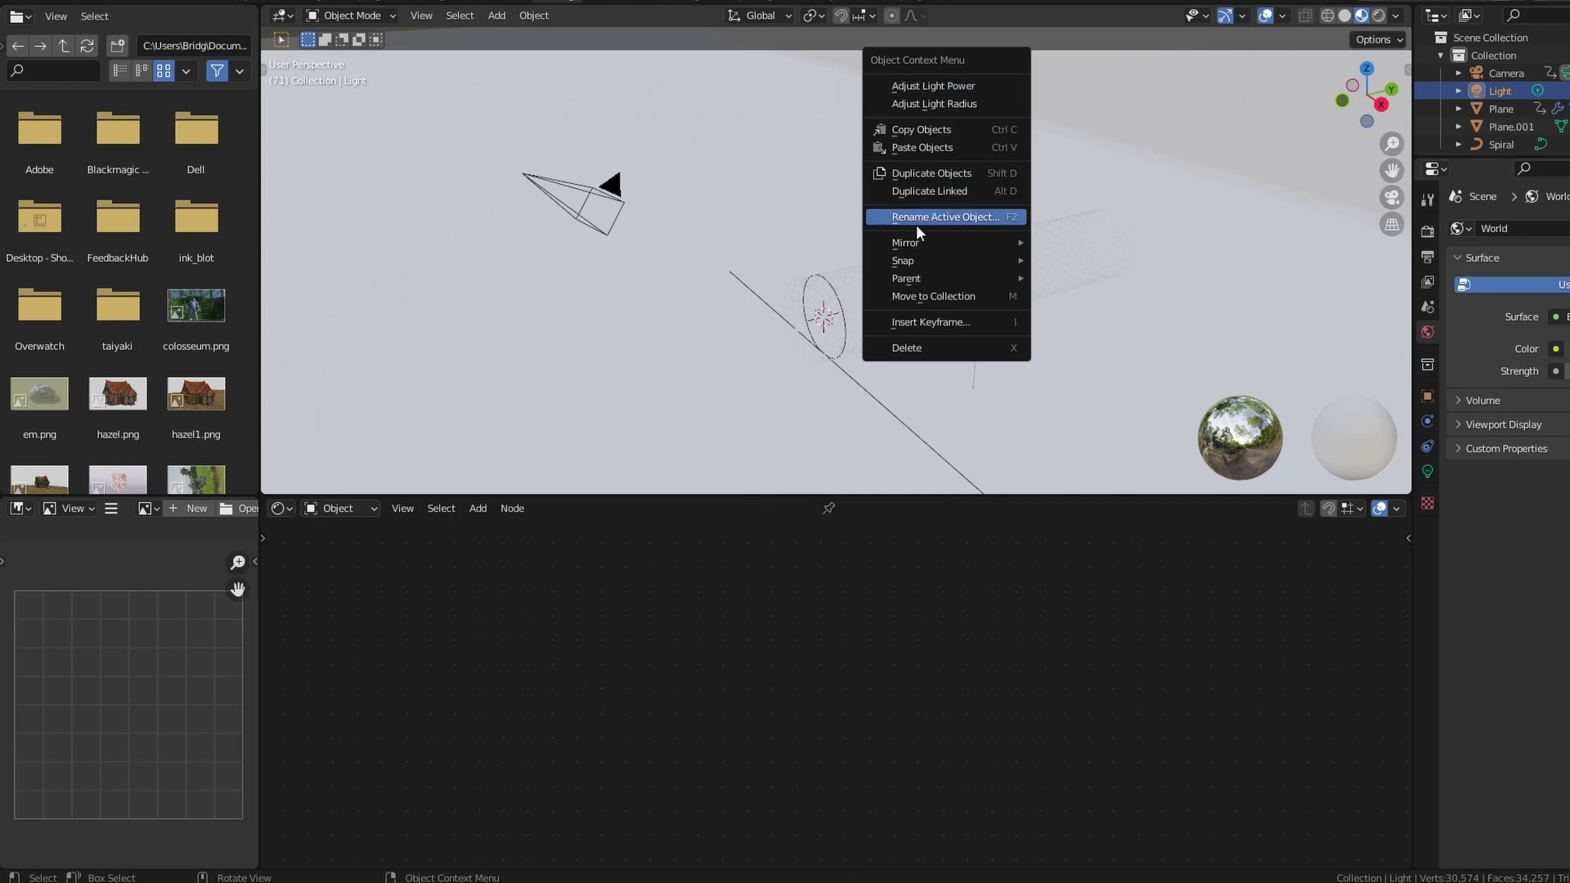
pyautogui.click(938, 350)
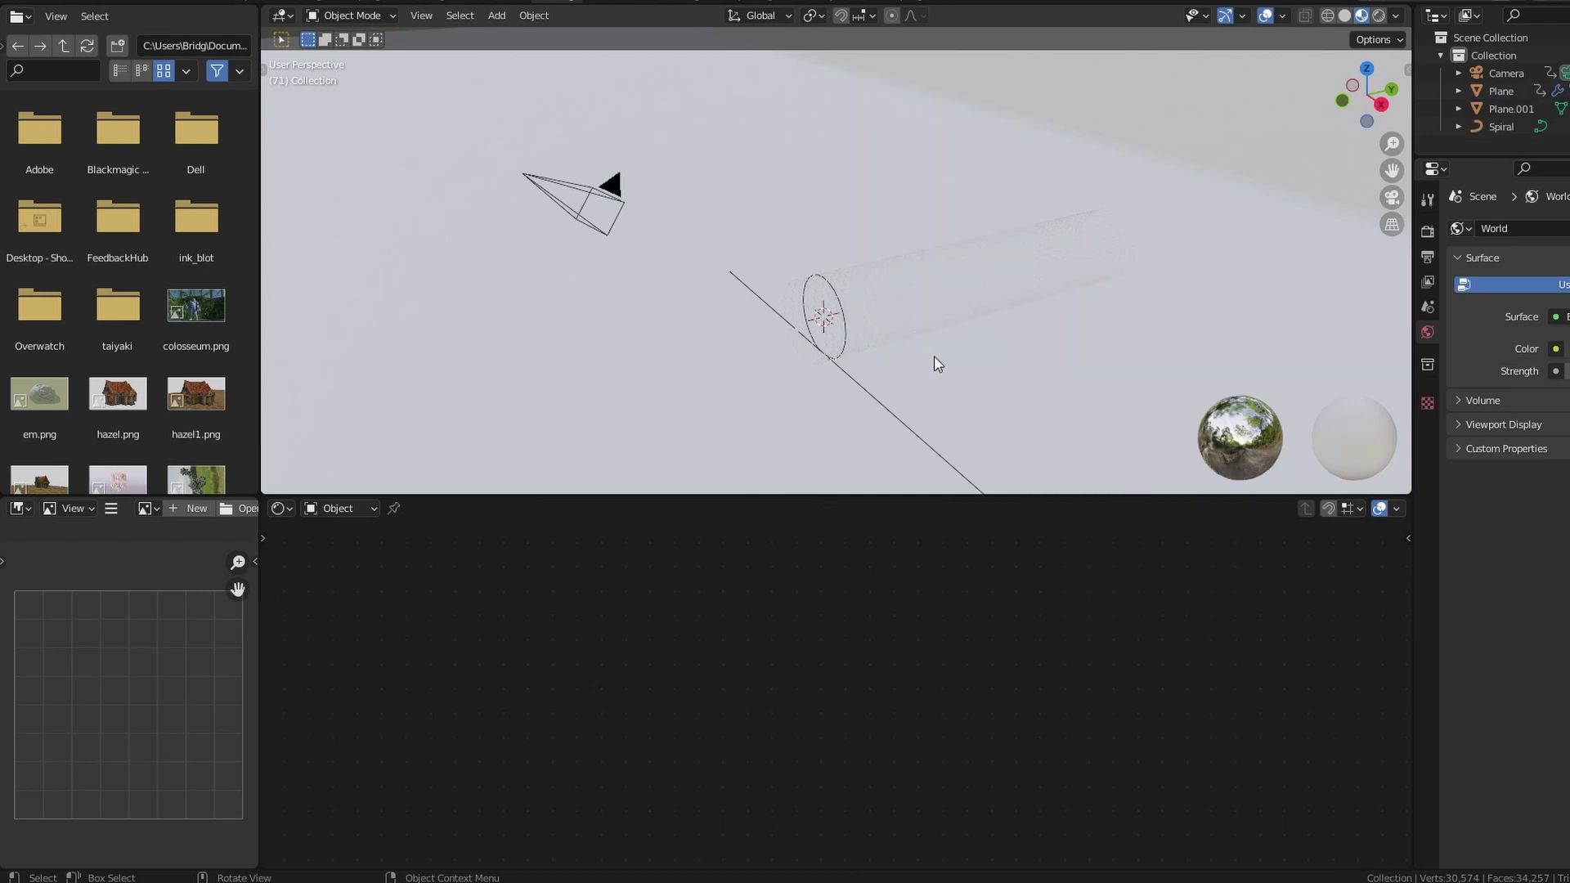
pyautogui.click(1555, 349)
# - Load D:\hdri\indoor\studio_country_hall_4k.exr as the World colour's Environment Texture
pyautogui.click(1239, 440)
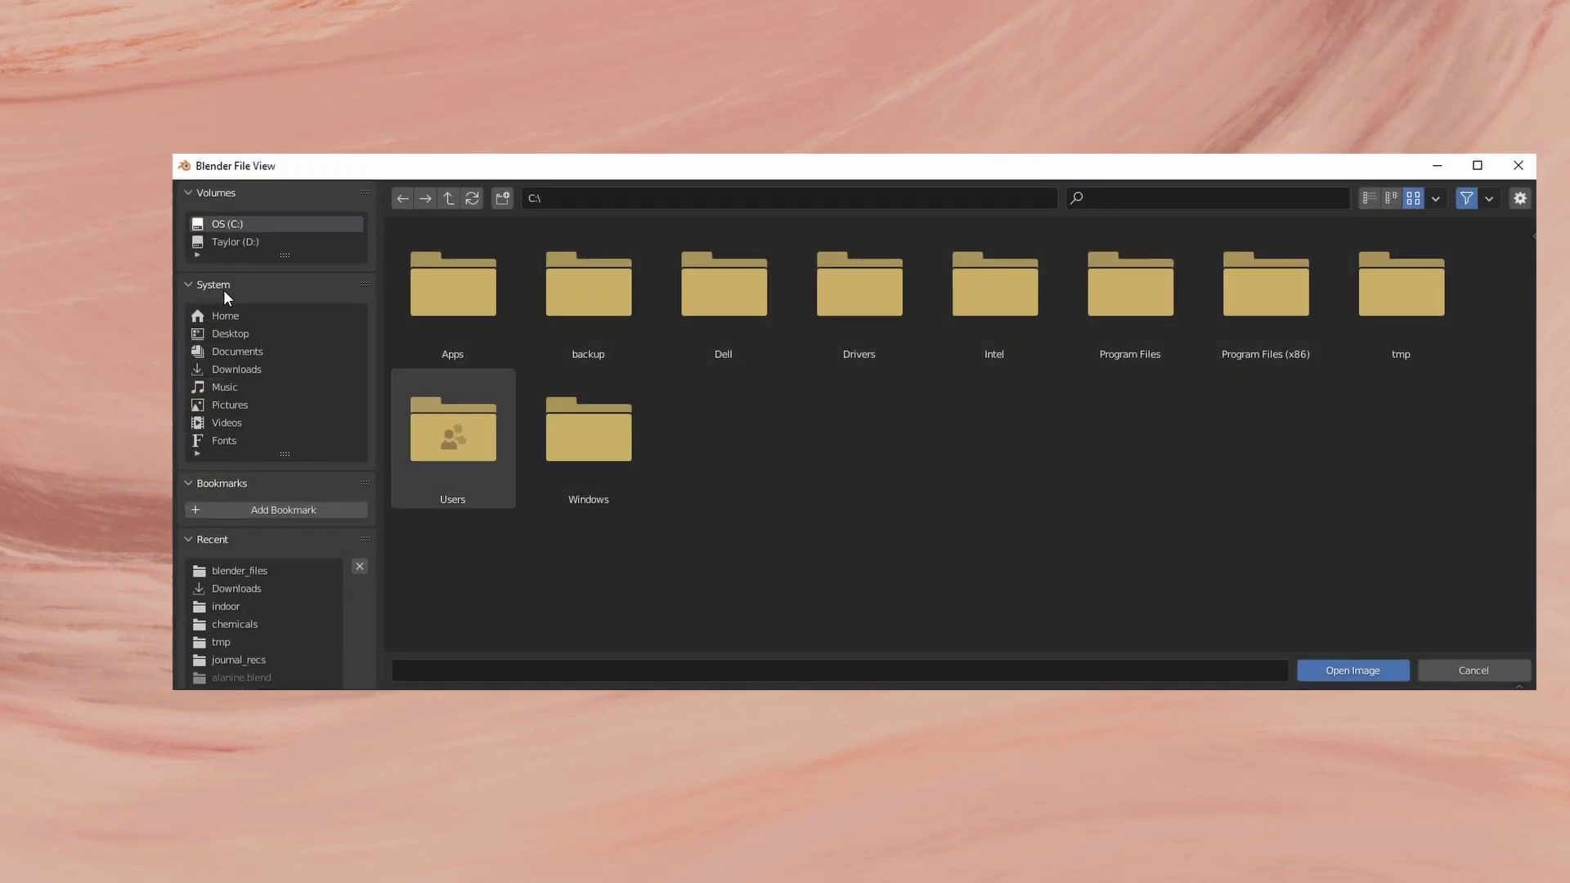
pyautogui.click(232, 239)
pyautogui.doubleClick(739, 479)
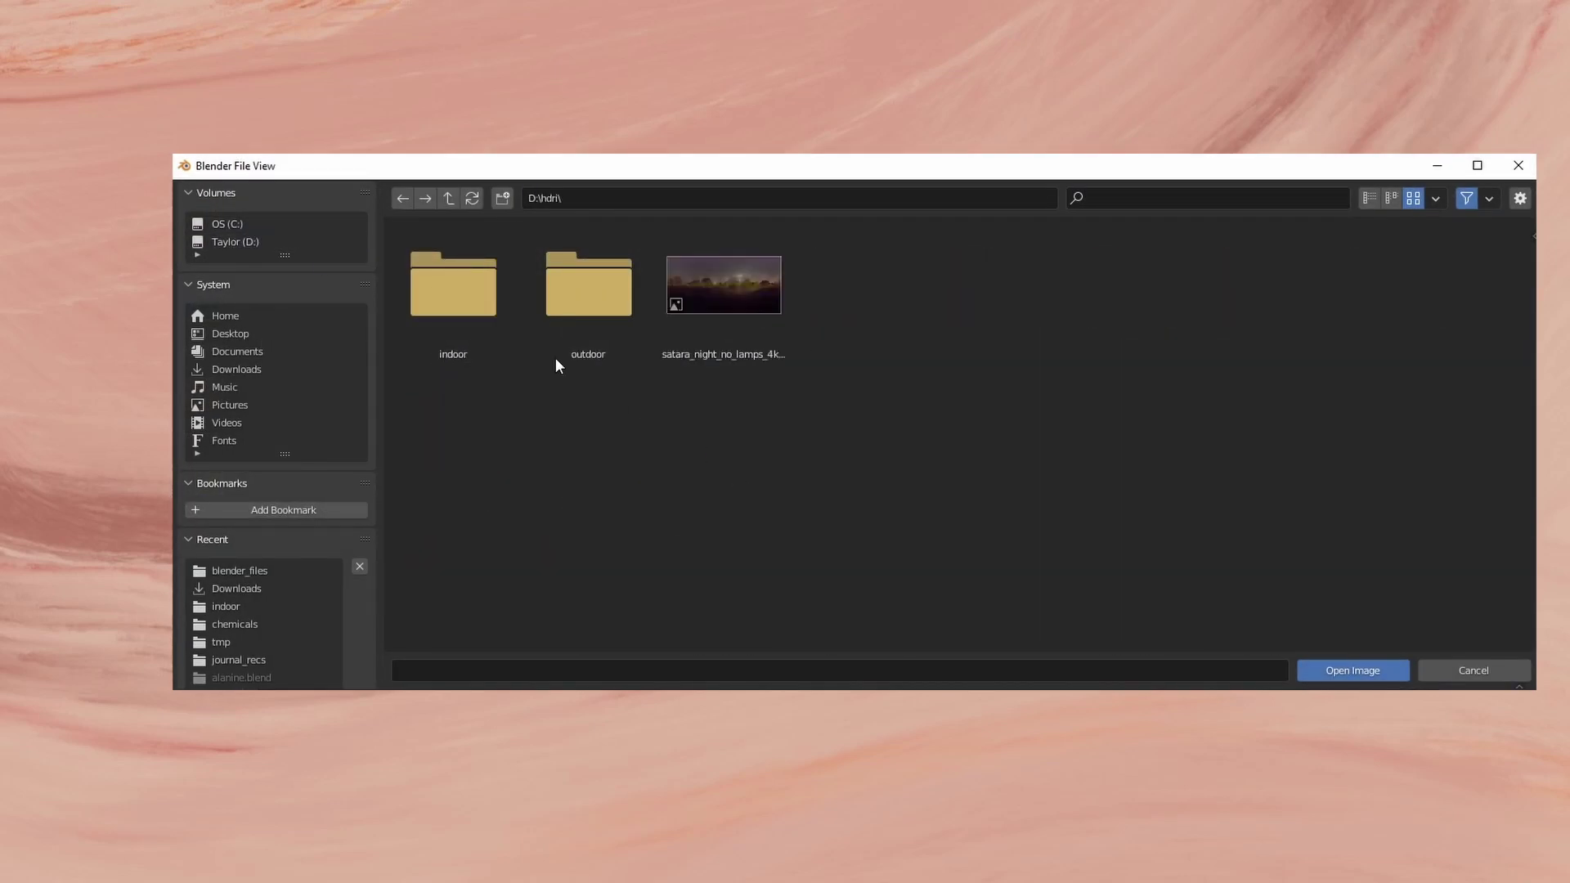
pyautogui.doubleClick(499, 327)
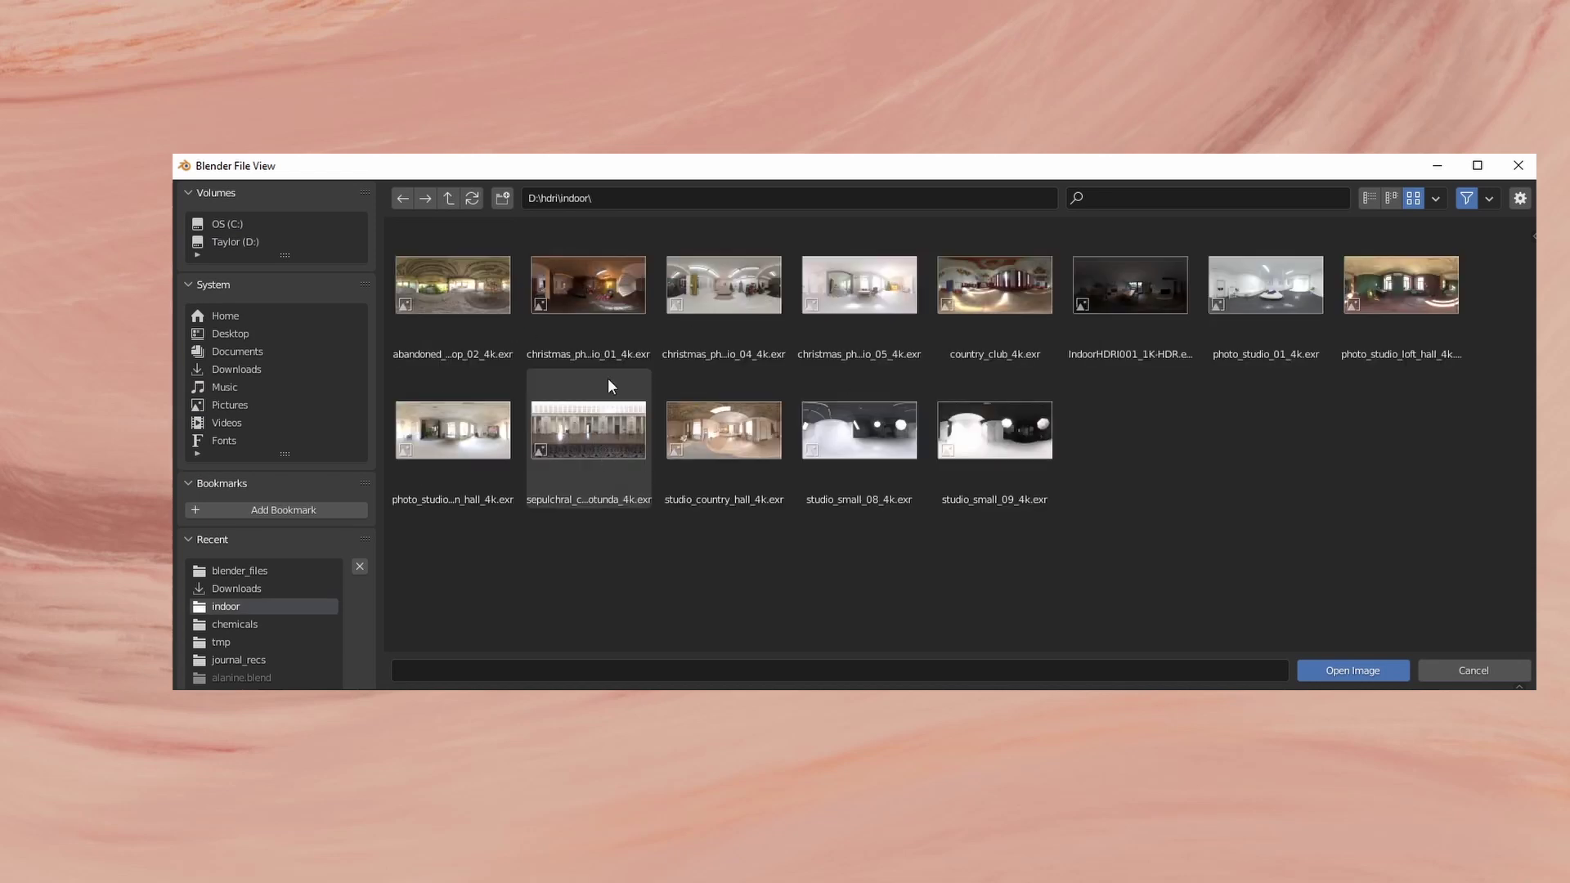
pyautogui.click(721, 438)
pyautogui.click(1328, 670)
# - Assign Material.002 to the Plane cylinder after briefly trying Material.001
pyautogui.click(845, 257)
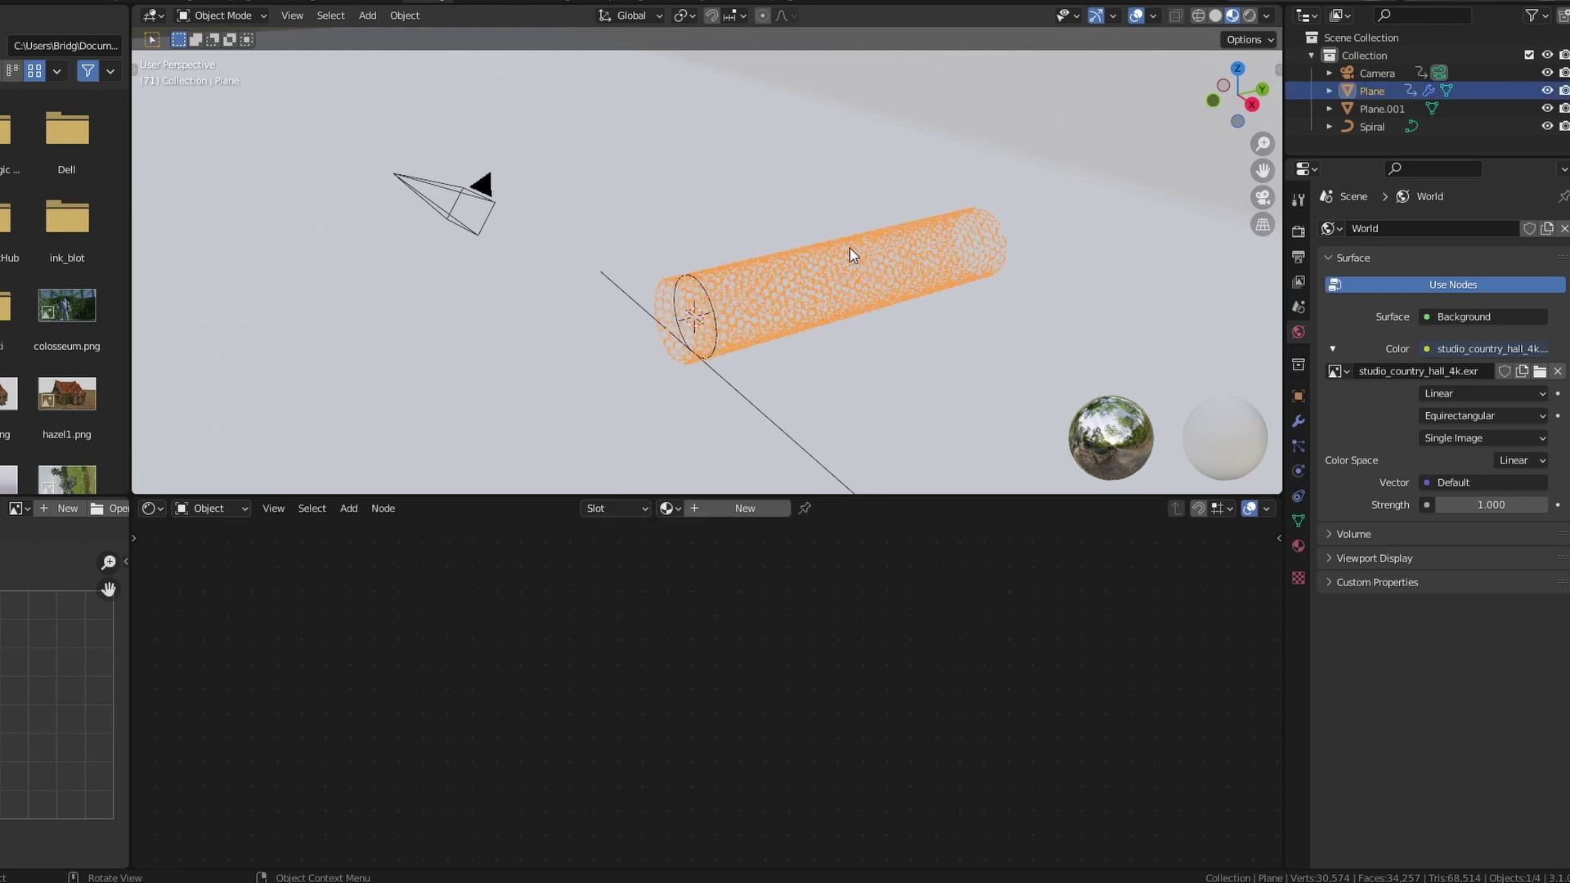
pyautogui.click(667, 509)
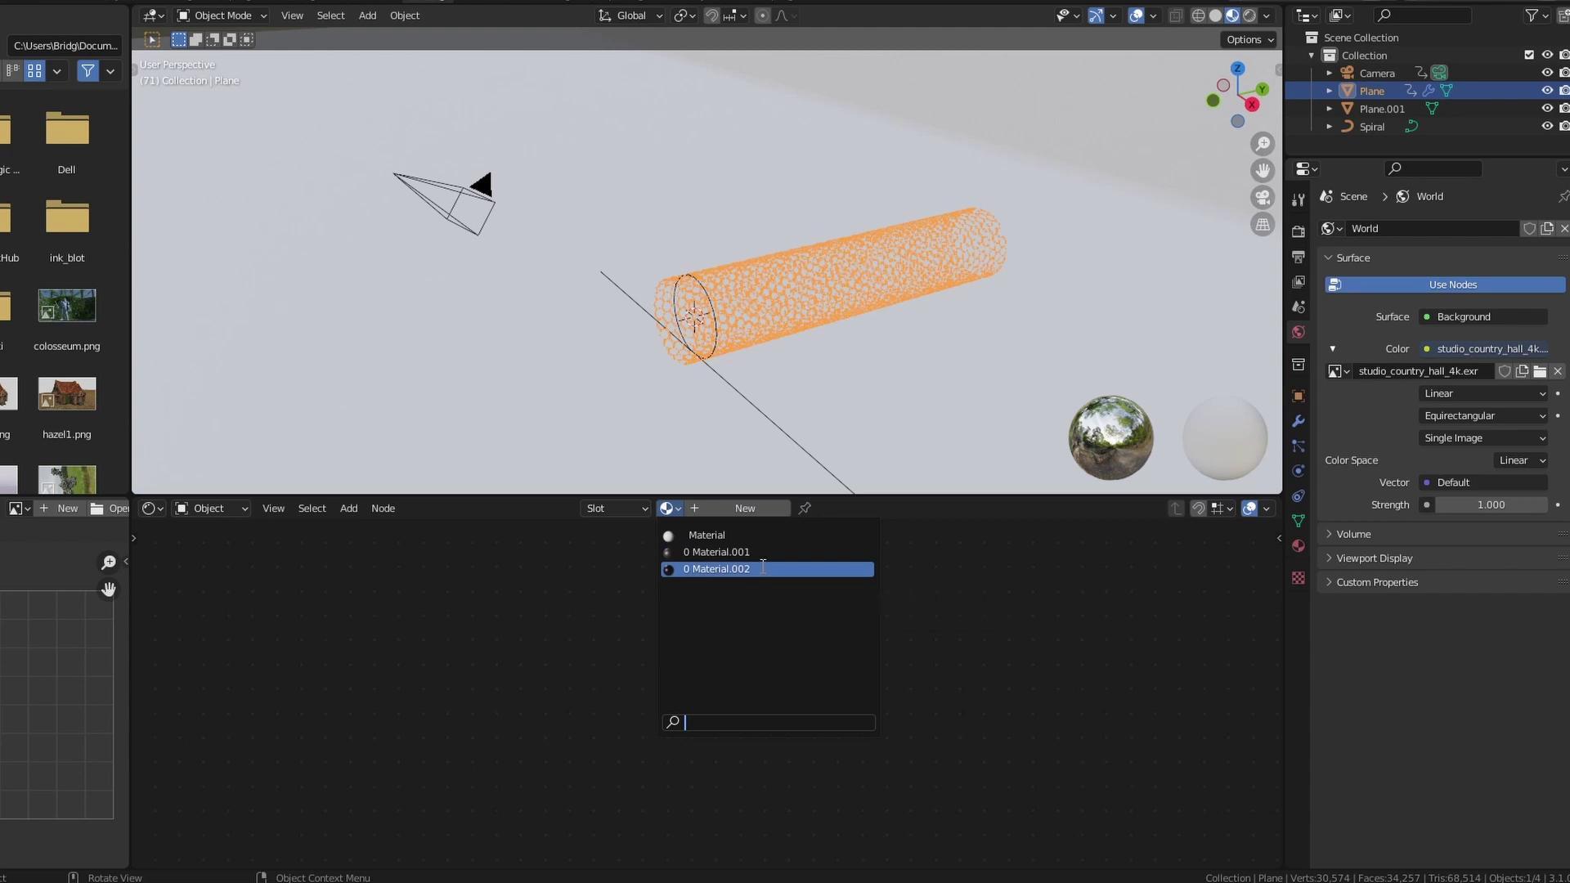
pyautogui.click(759, 553)
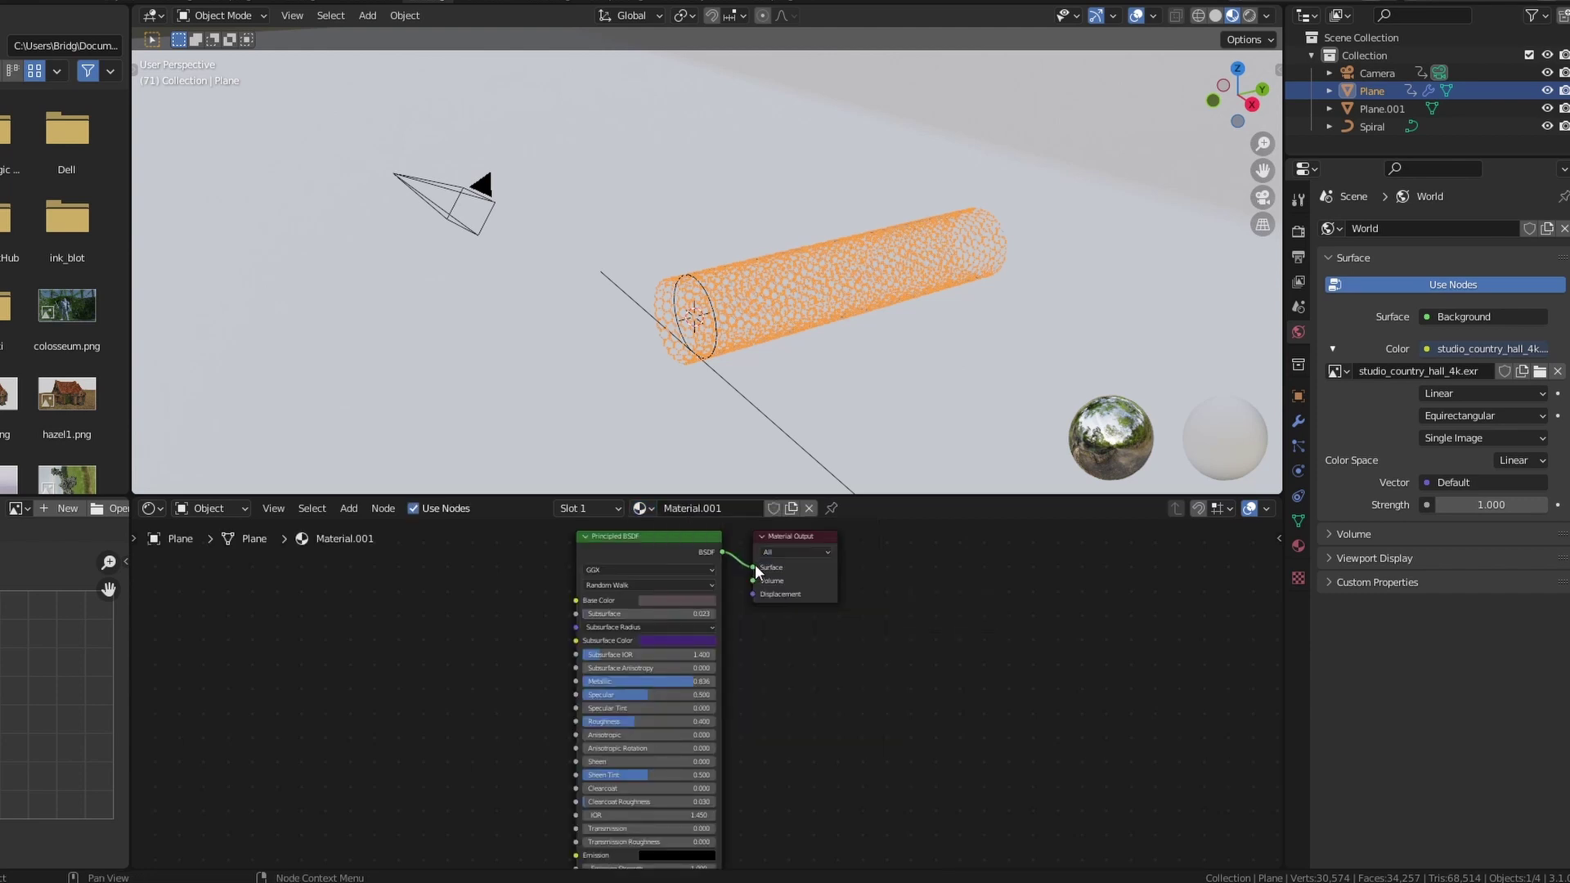
pyautogui.click(643, 509)
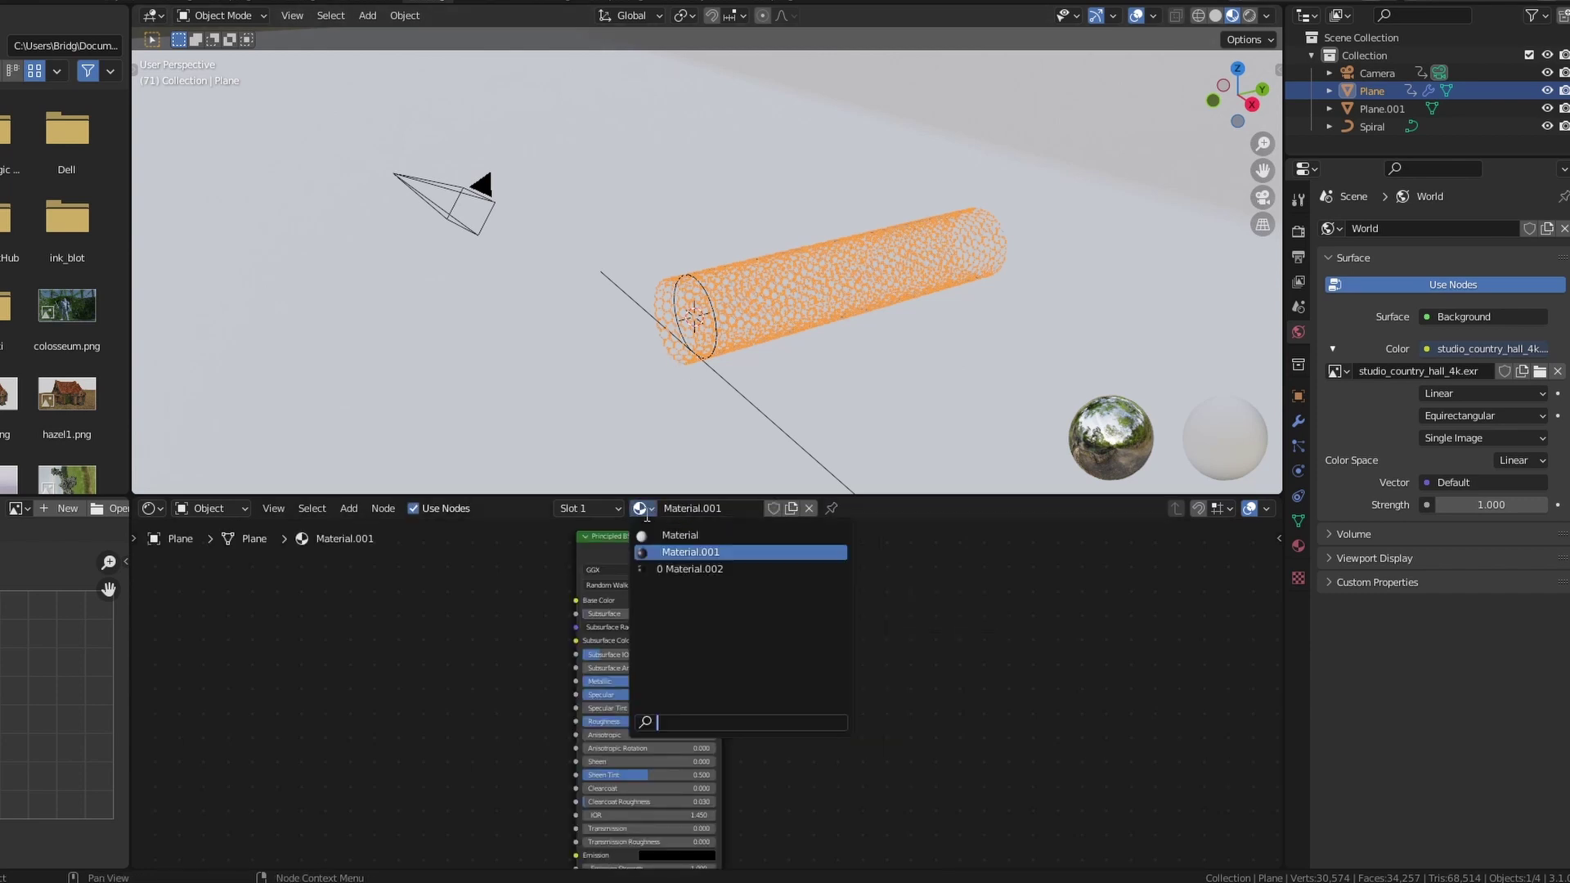
pyautogui.click(666, 567)
# - Select Plane.001, set the render engine to Cycles, and switch to Rendered viewport shading
pyautogui.scroll(4, 714, 380)
pyautogui.click(872, 420)
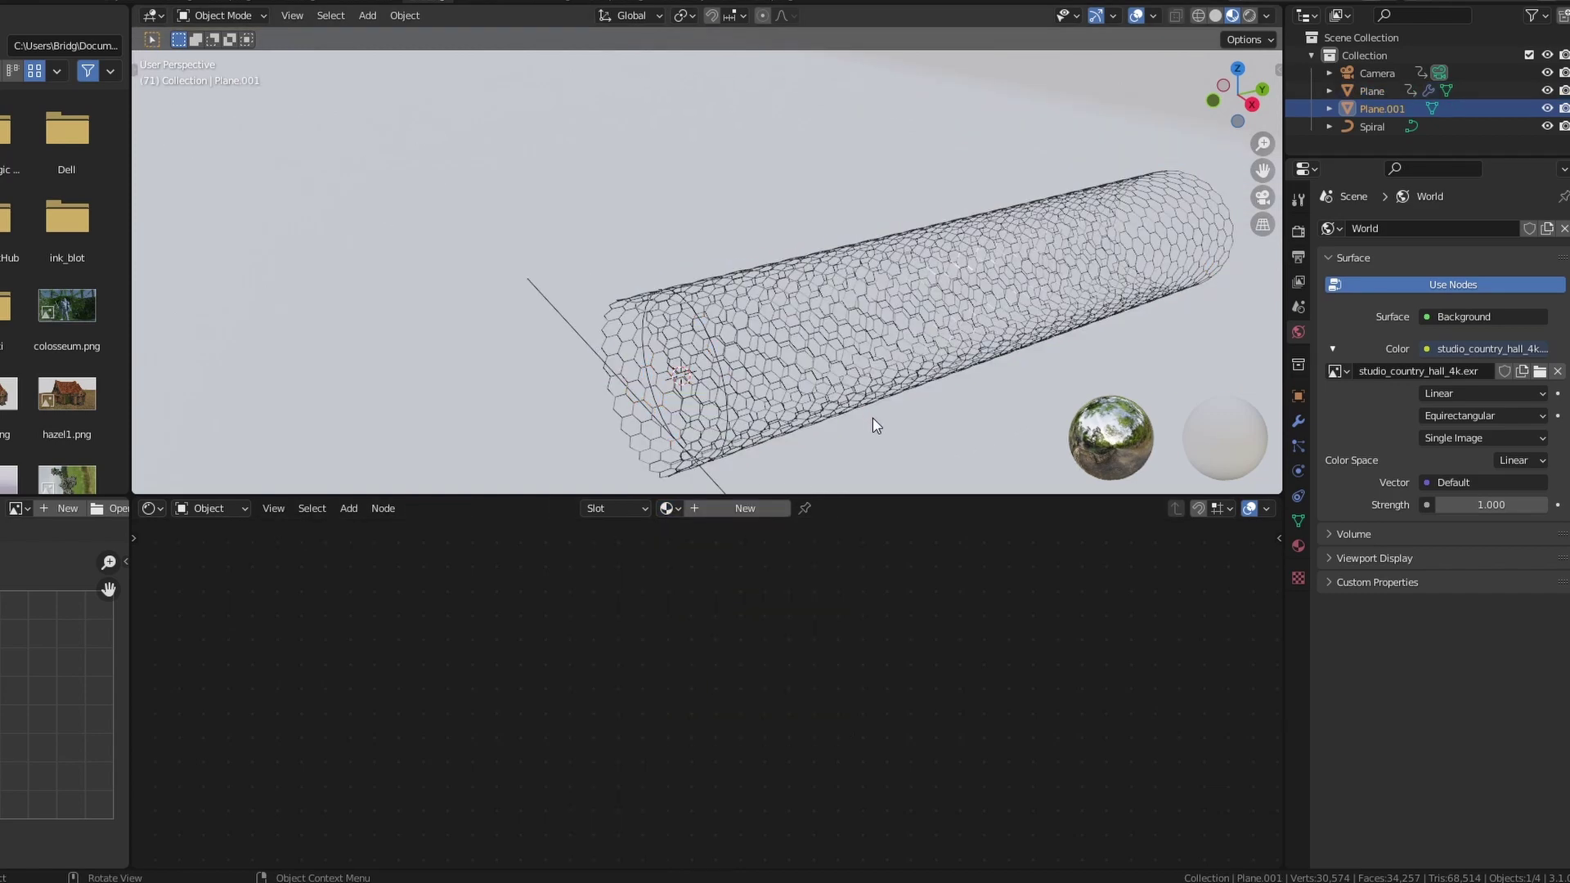
pyautogui.scroll(-3, 850, 466)
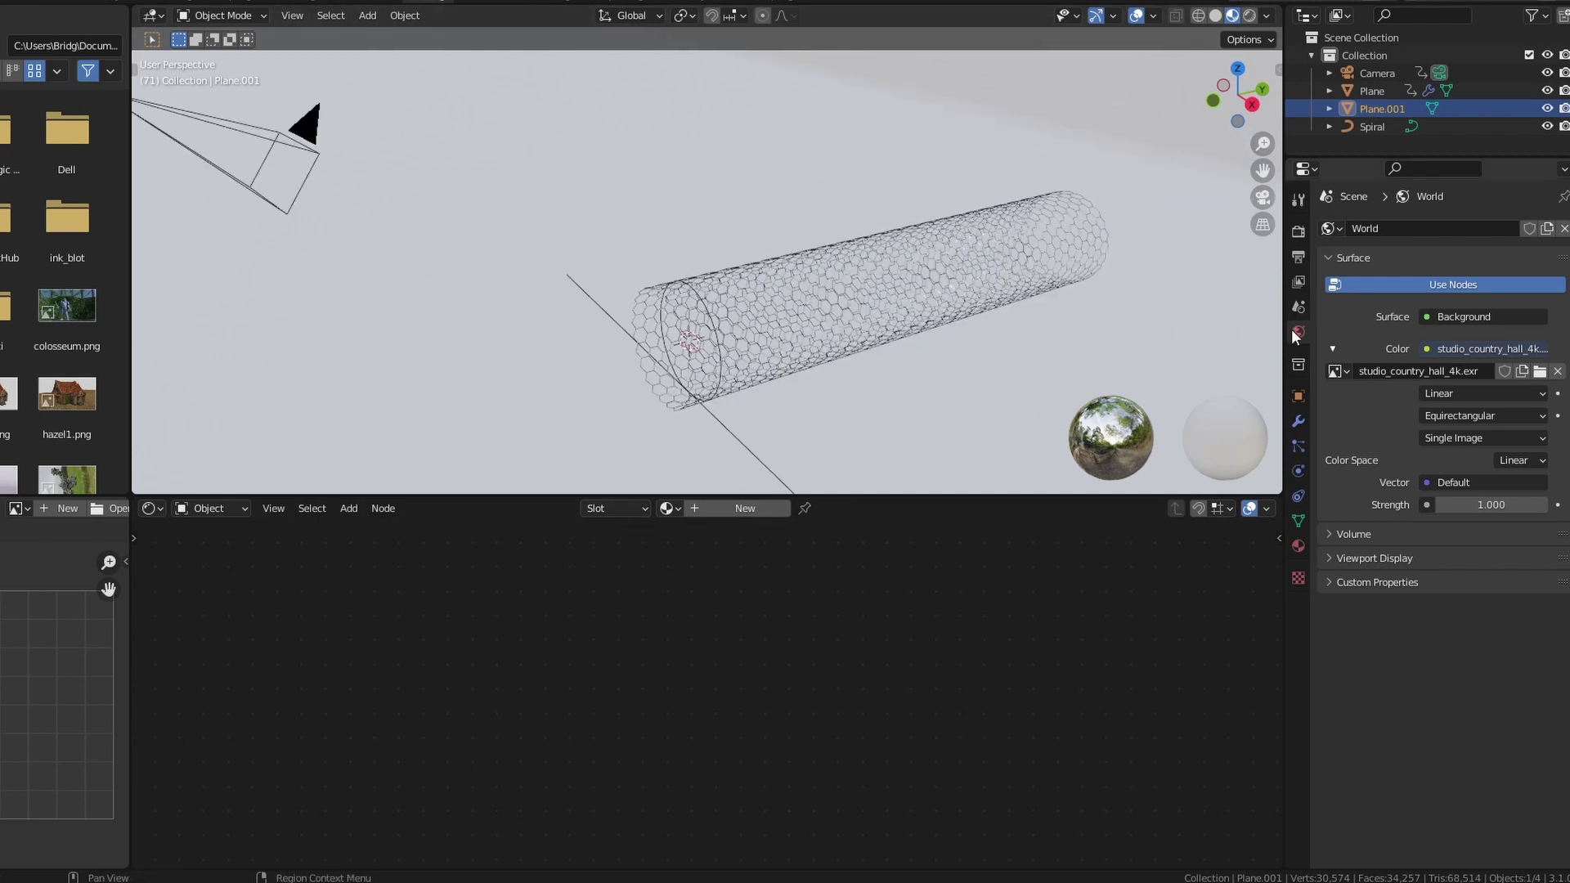
pyautogui.click(1298, 232)
pyautogui.click(1464, 228)
pyautogui.click(1460, 282)
pyautogui.click(1249, 16)
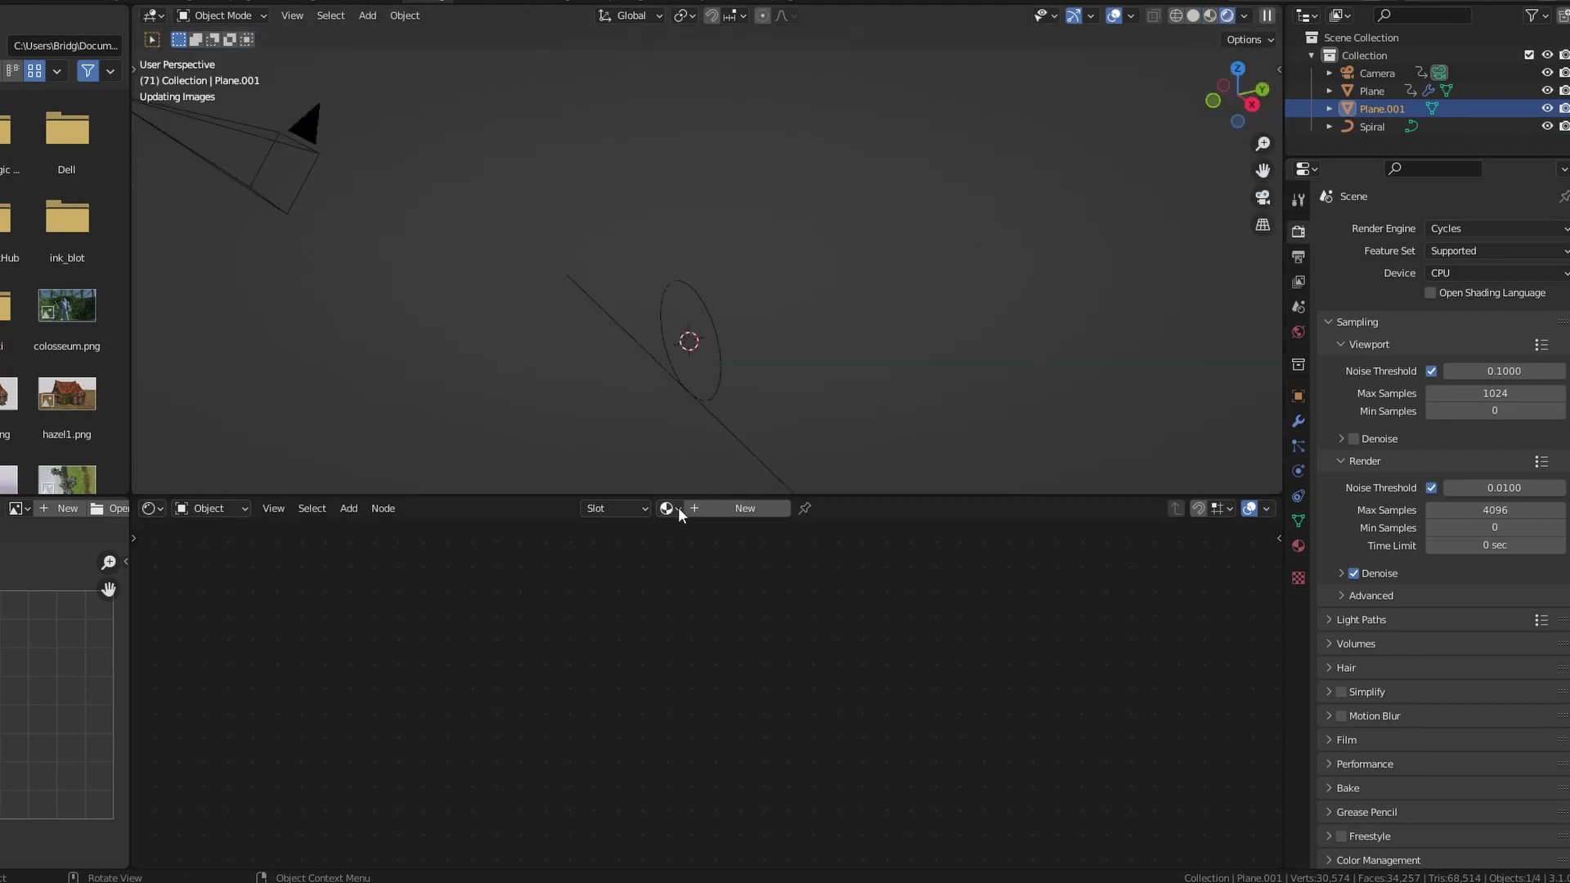
# - Give the nanotube Material with Subsurface 0.064 and pale pink base and subsurface colours
pyautogui.click(669, 508)
pyautogui.click(694, 533)
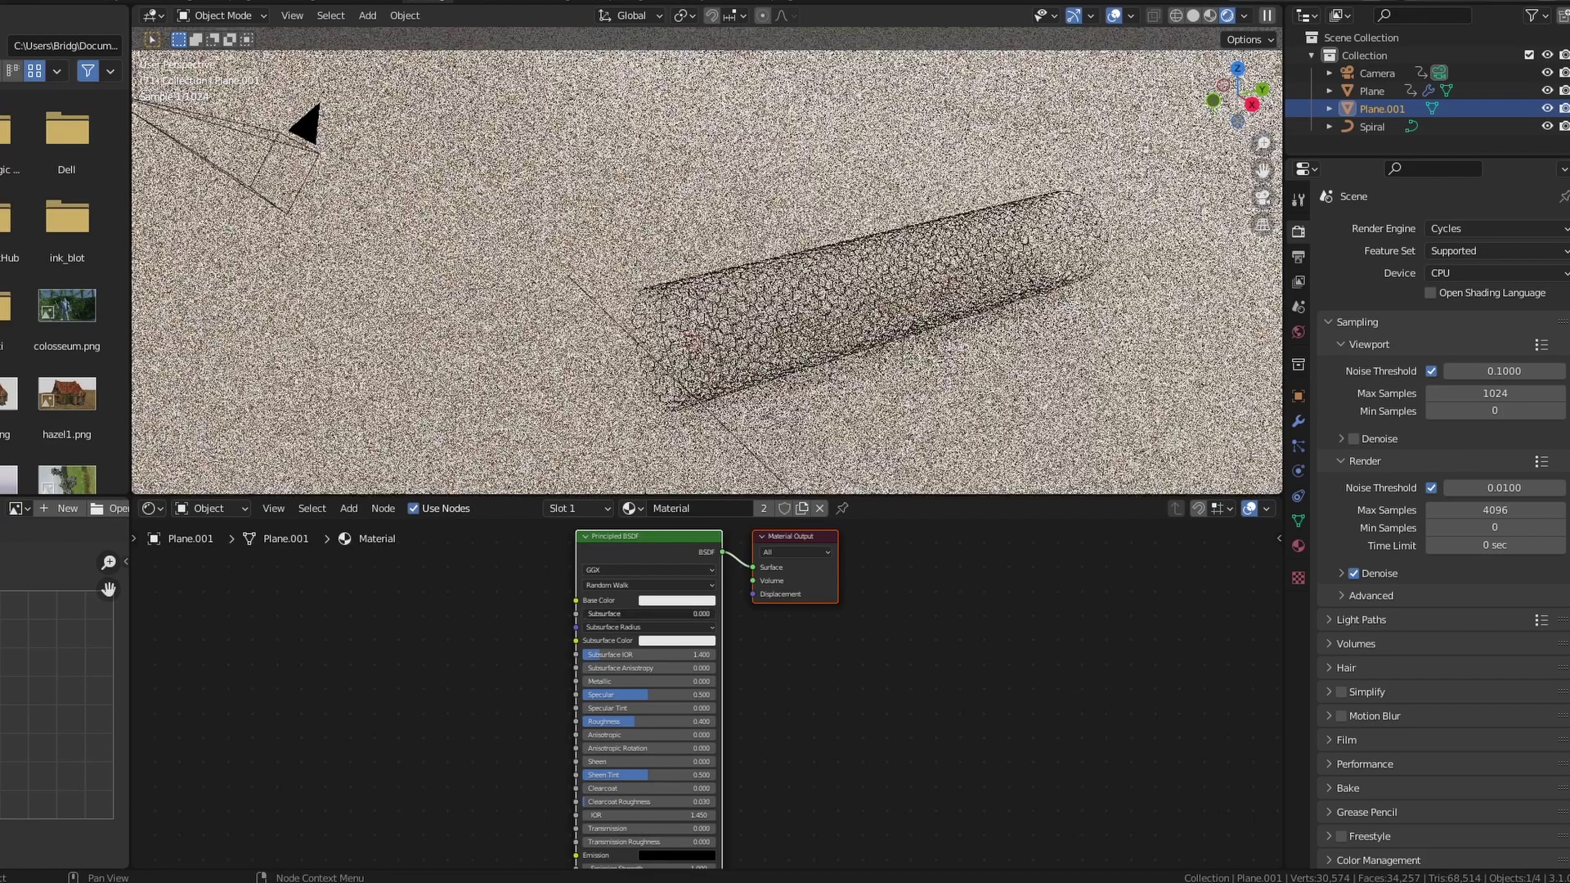
pyautogui.moveTo(610, 614); pyautogui.dragTo(623, 613)
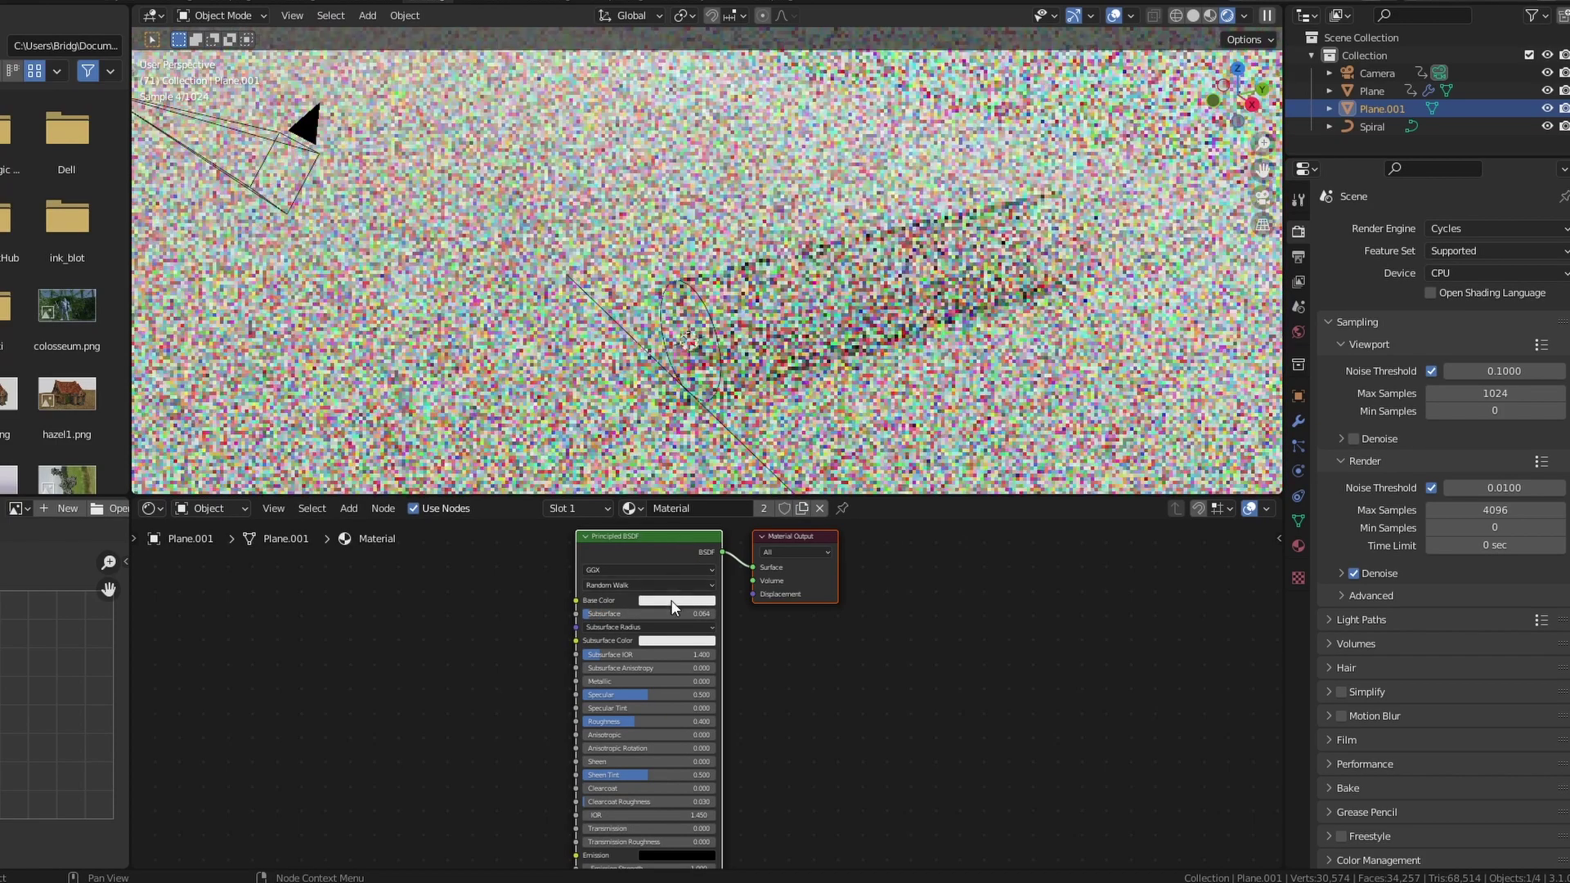
pyautogui.click(676, 600)
pyautogui.click(684, 486)
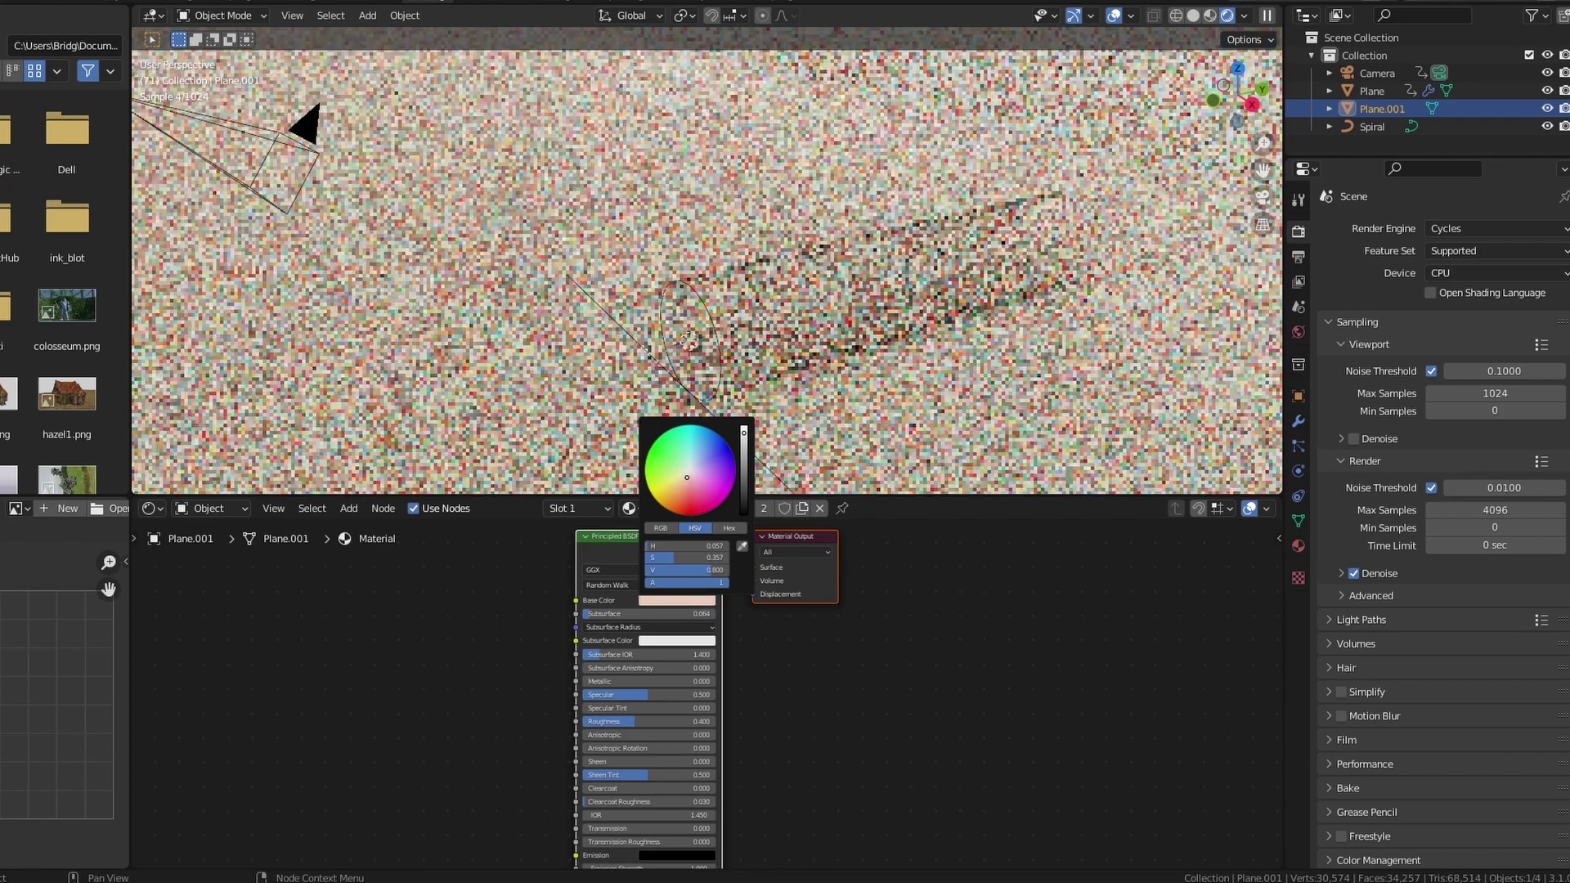
pyautogui.click(685, 477)
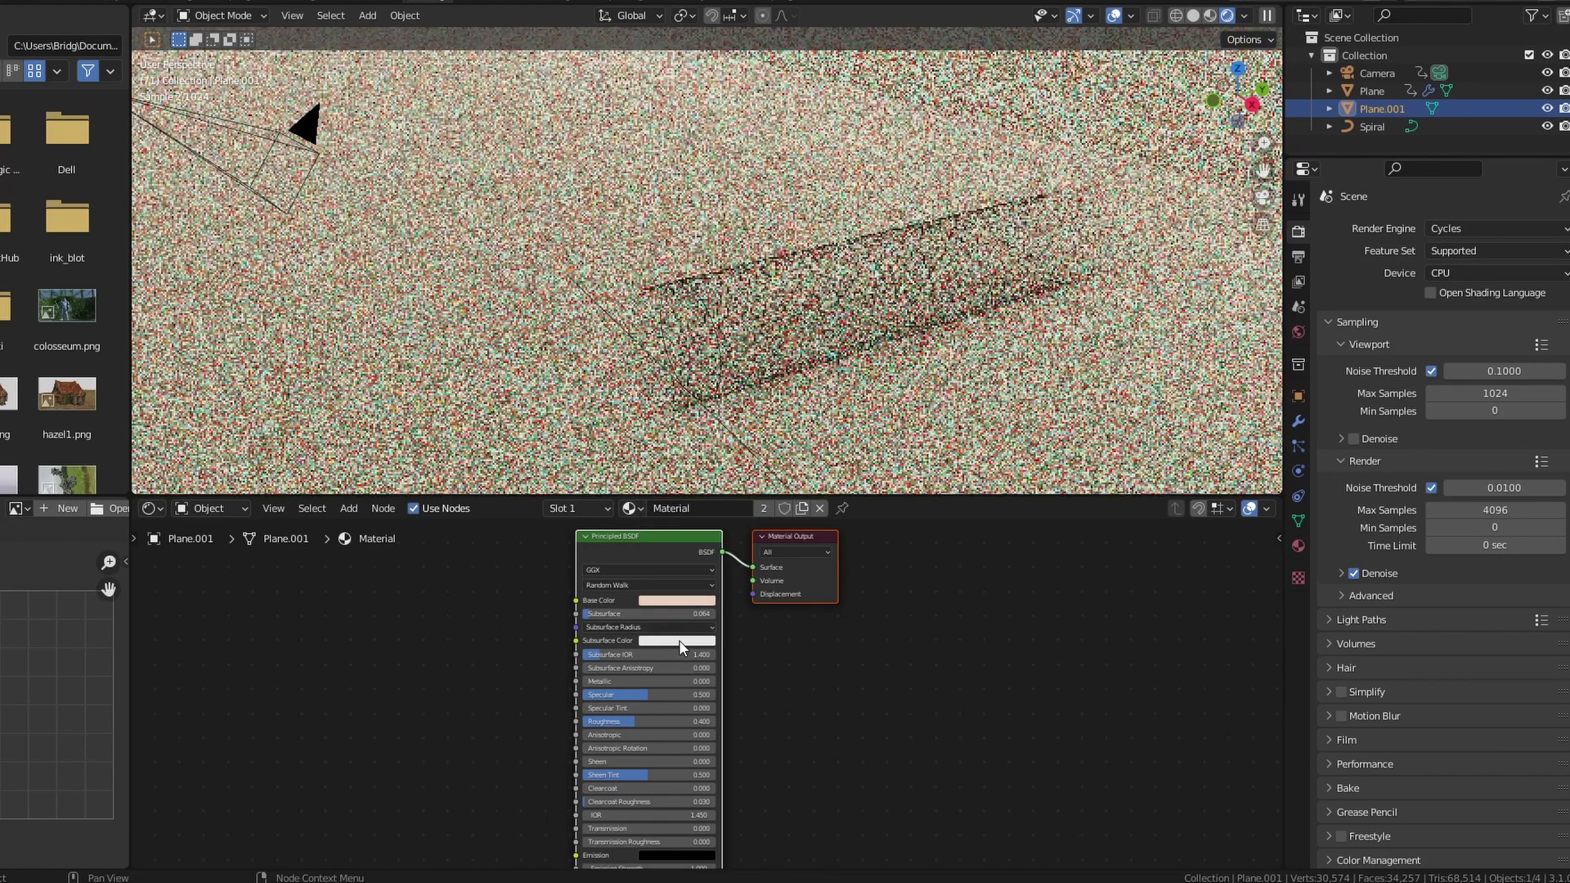
pyautogui.click(678, 640)
pyautogui.click(694, 542)
pyautogui.click(710, 599)
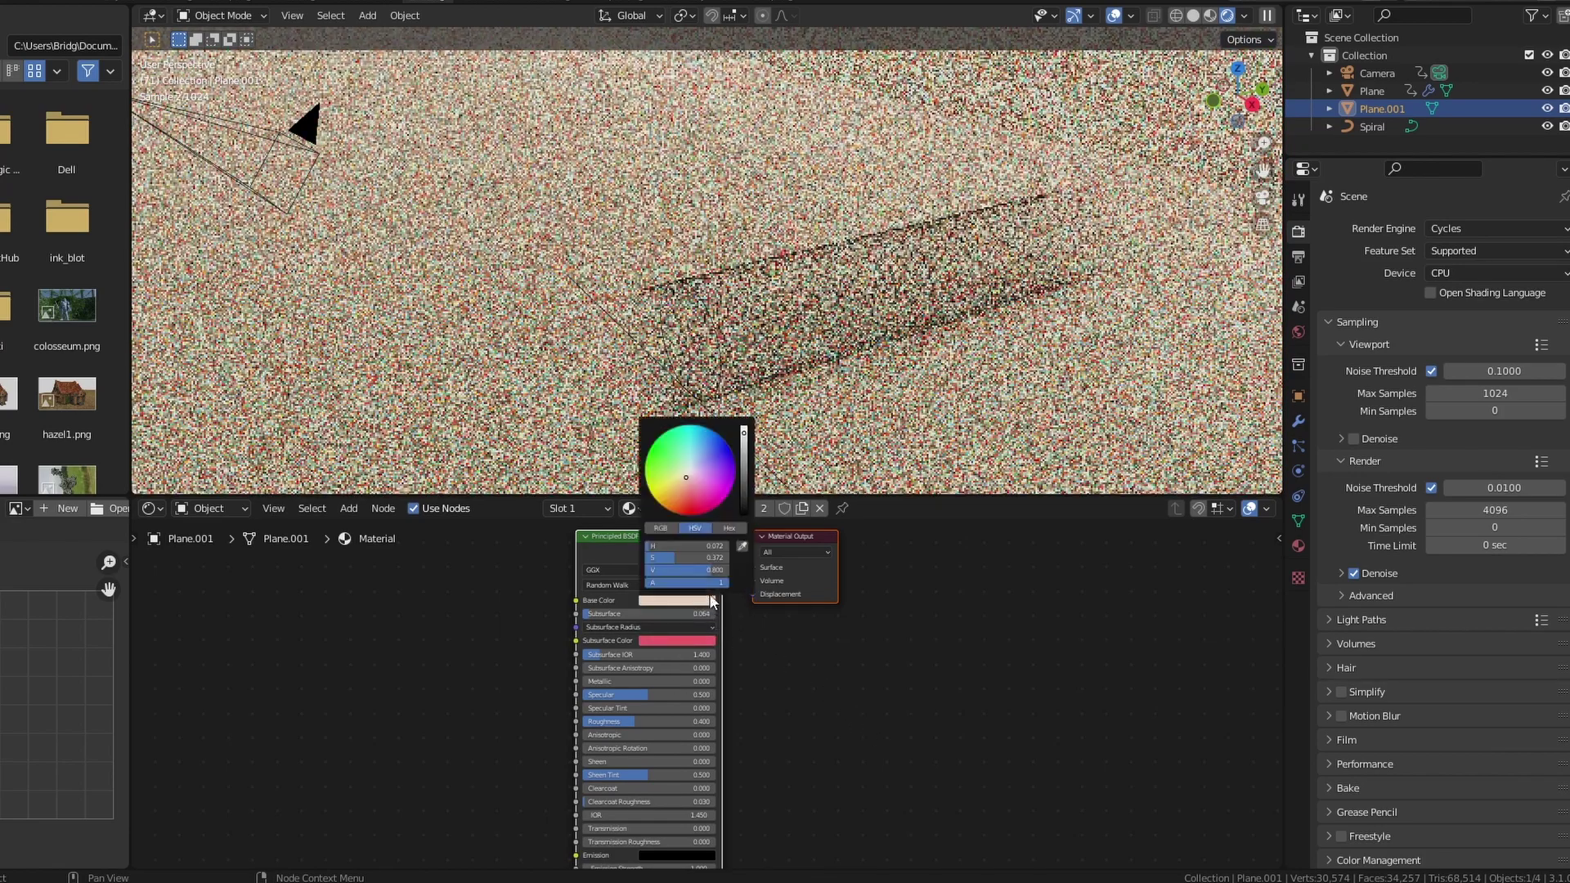
pyautogui.click(689, 478)
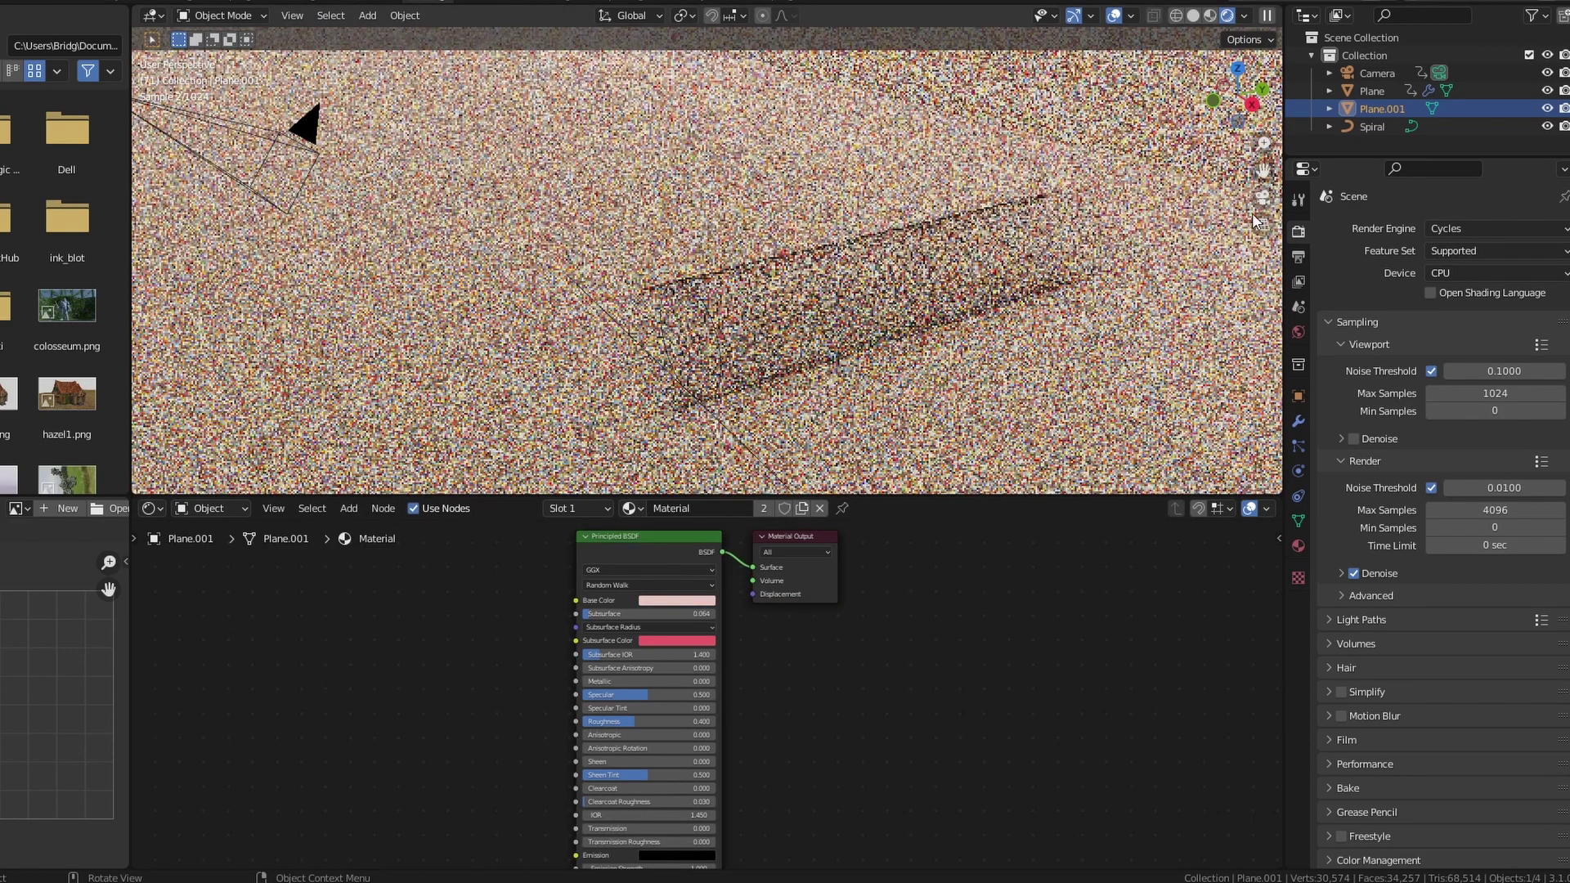
# - View through the camera, inspect the tube and ground plane materials, and show the World settings
pyautogui.click(1258, 206)
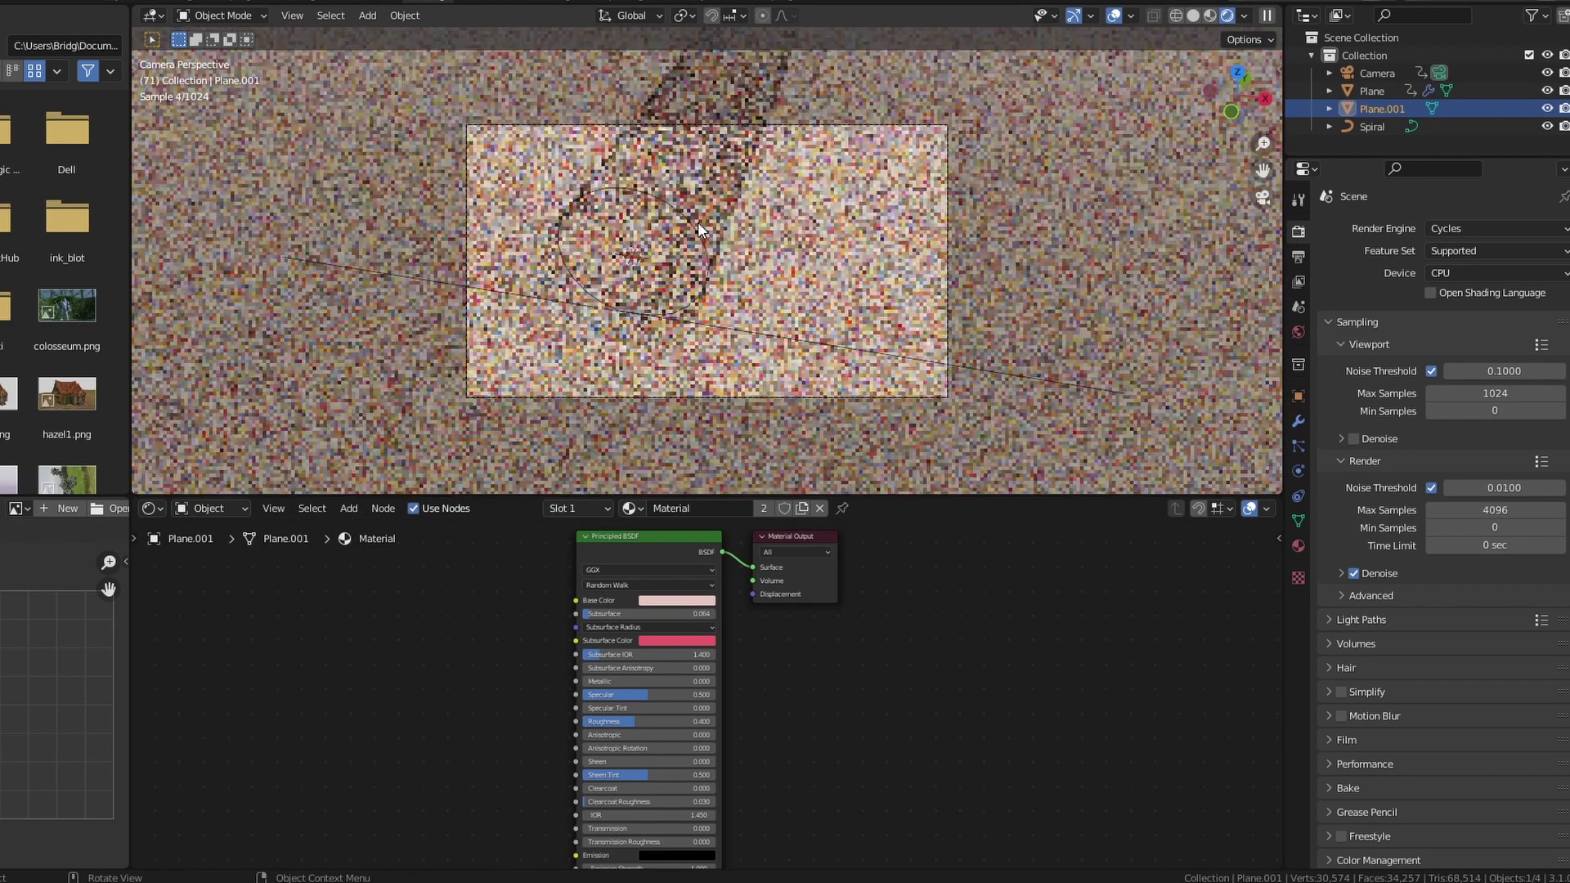
pyautogui.click(699, 223)
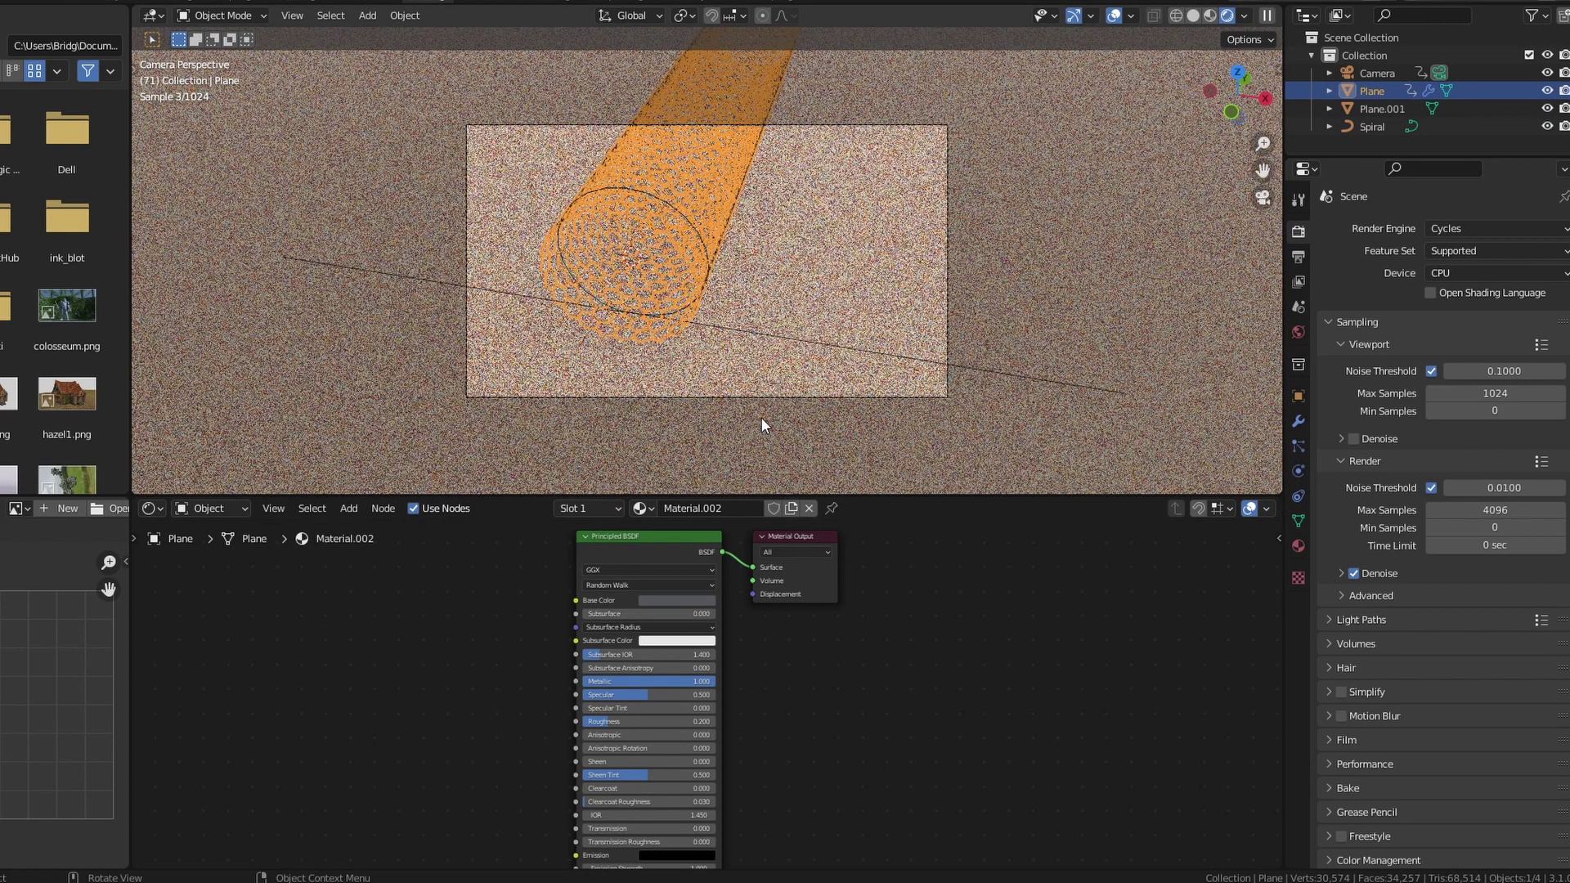
pyautogui.click(791, 315)
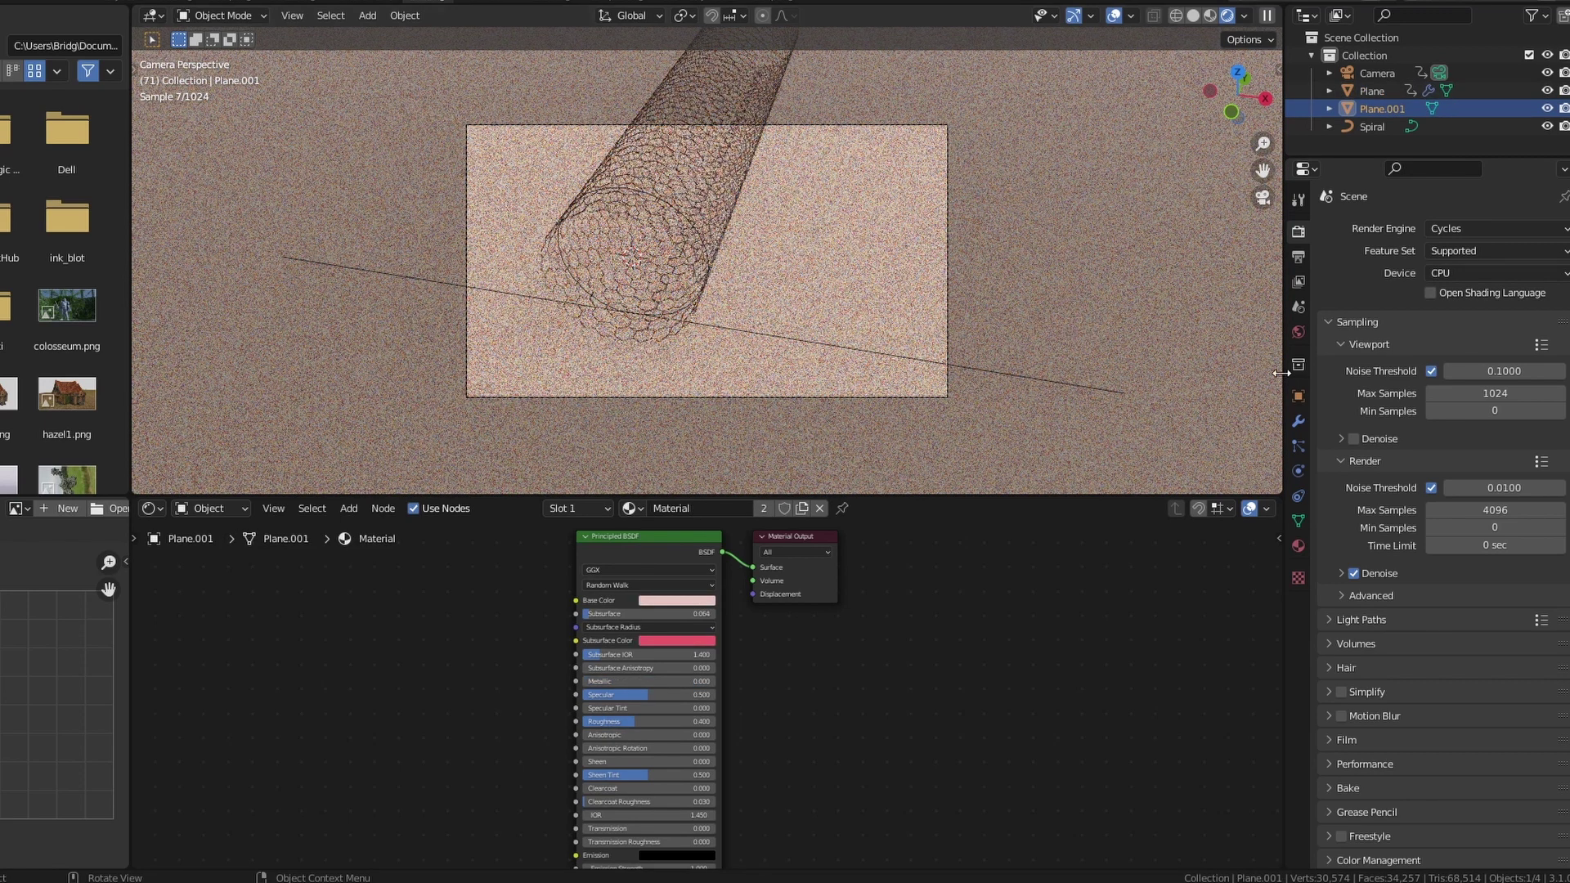
pyautogui.click(1297, 331)
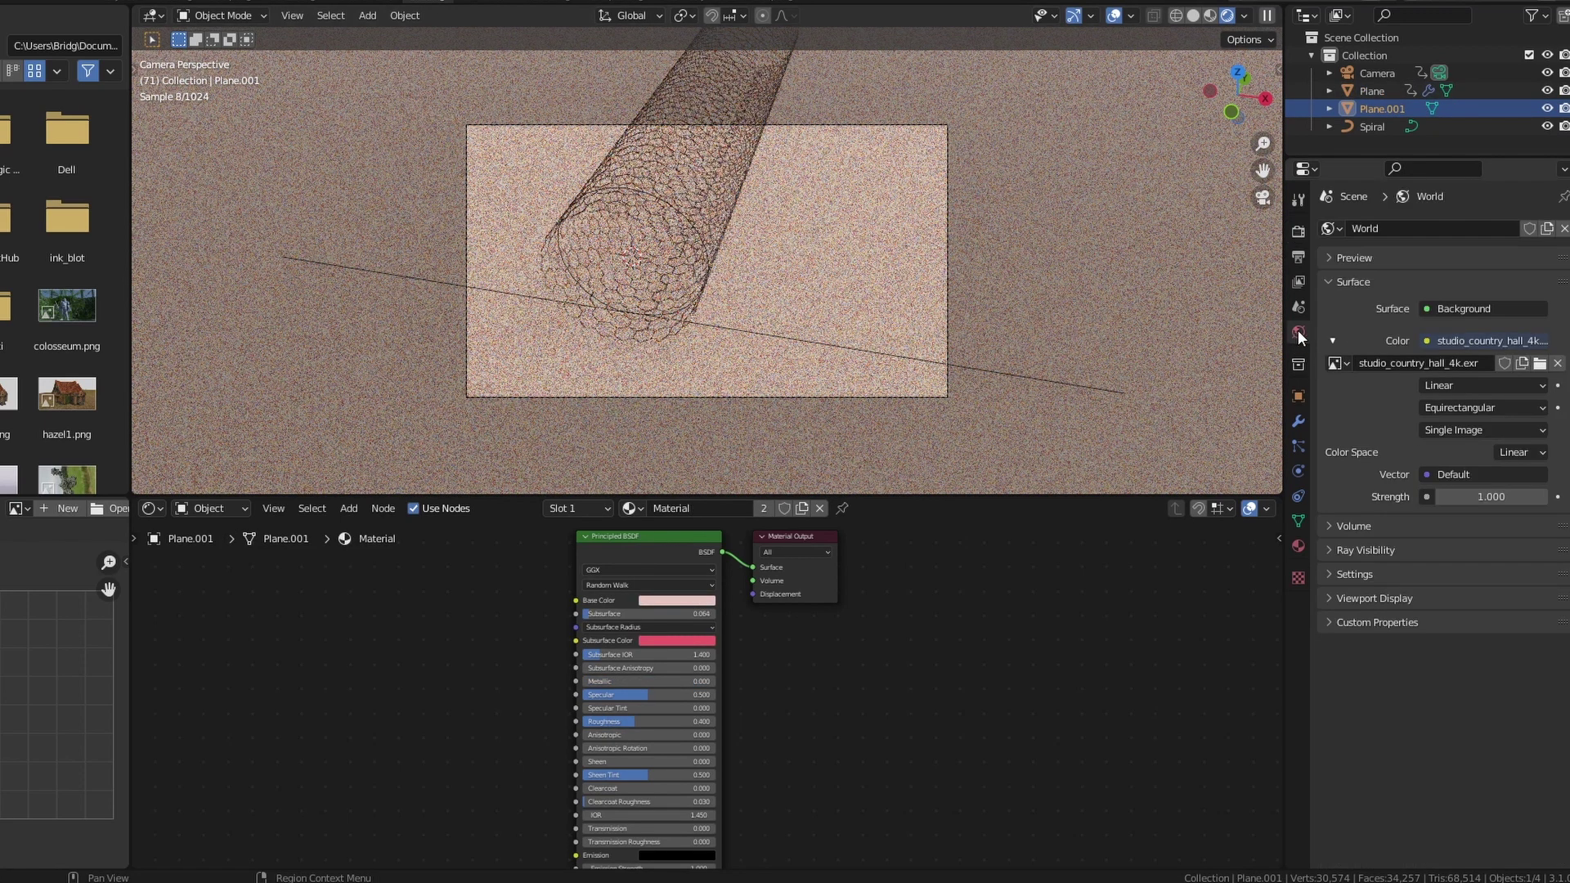
# - Replace the world HDRI with christmas_photo_studio_05_4k.exr after first trying photo_studio_london_hall_4k.exr
pyautogui.click(1528, 365)
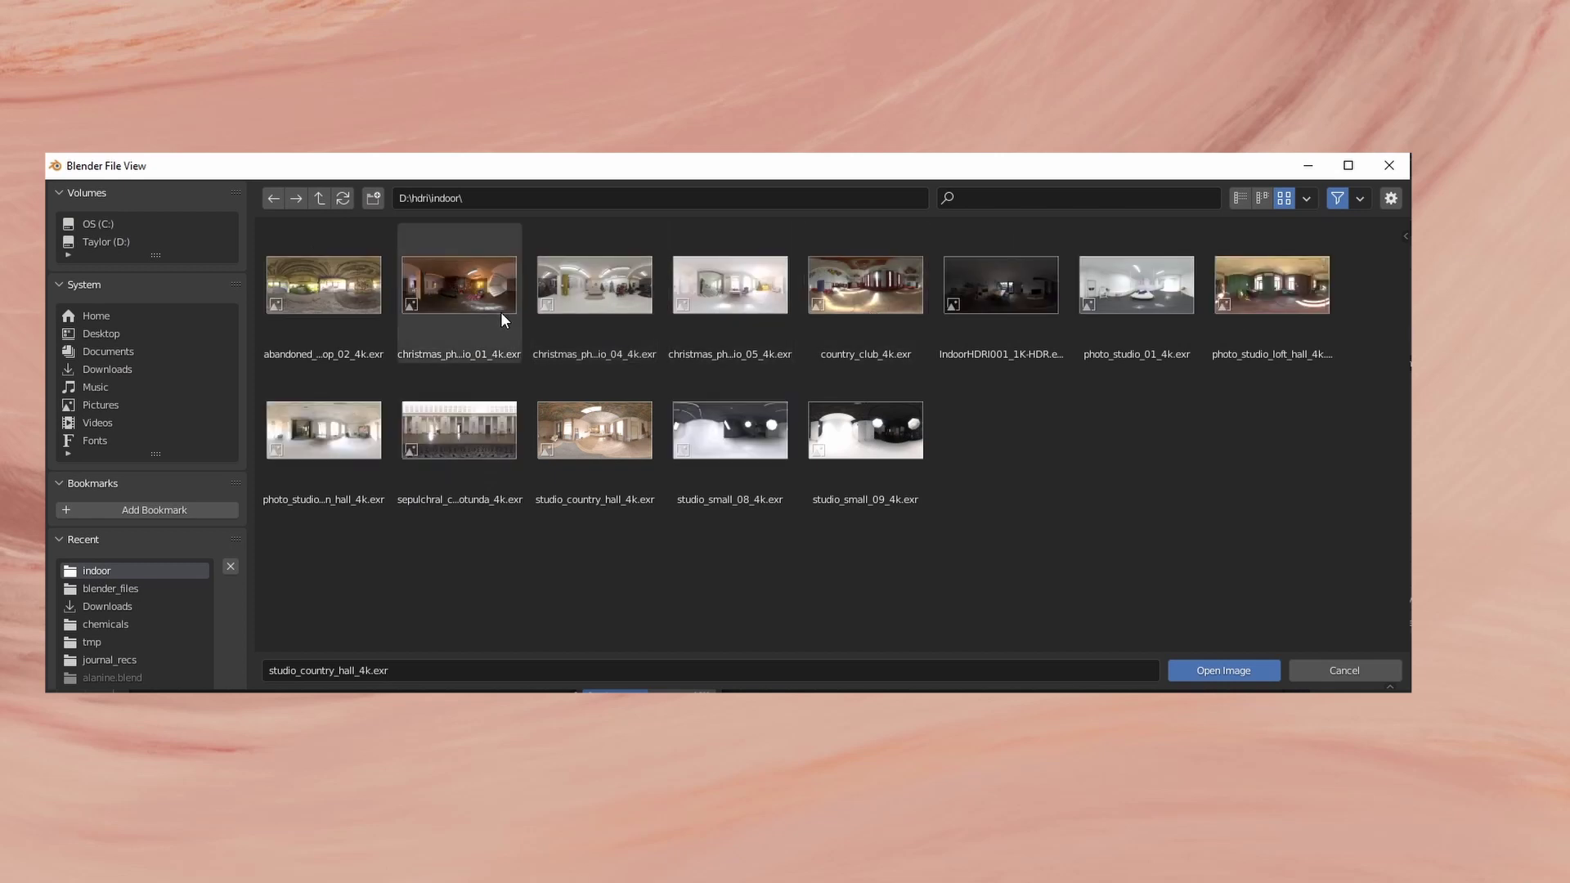
pyautogui.click(560, 307)
pyautogui.click(327, 433)
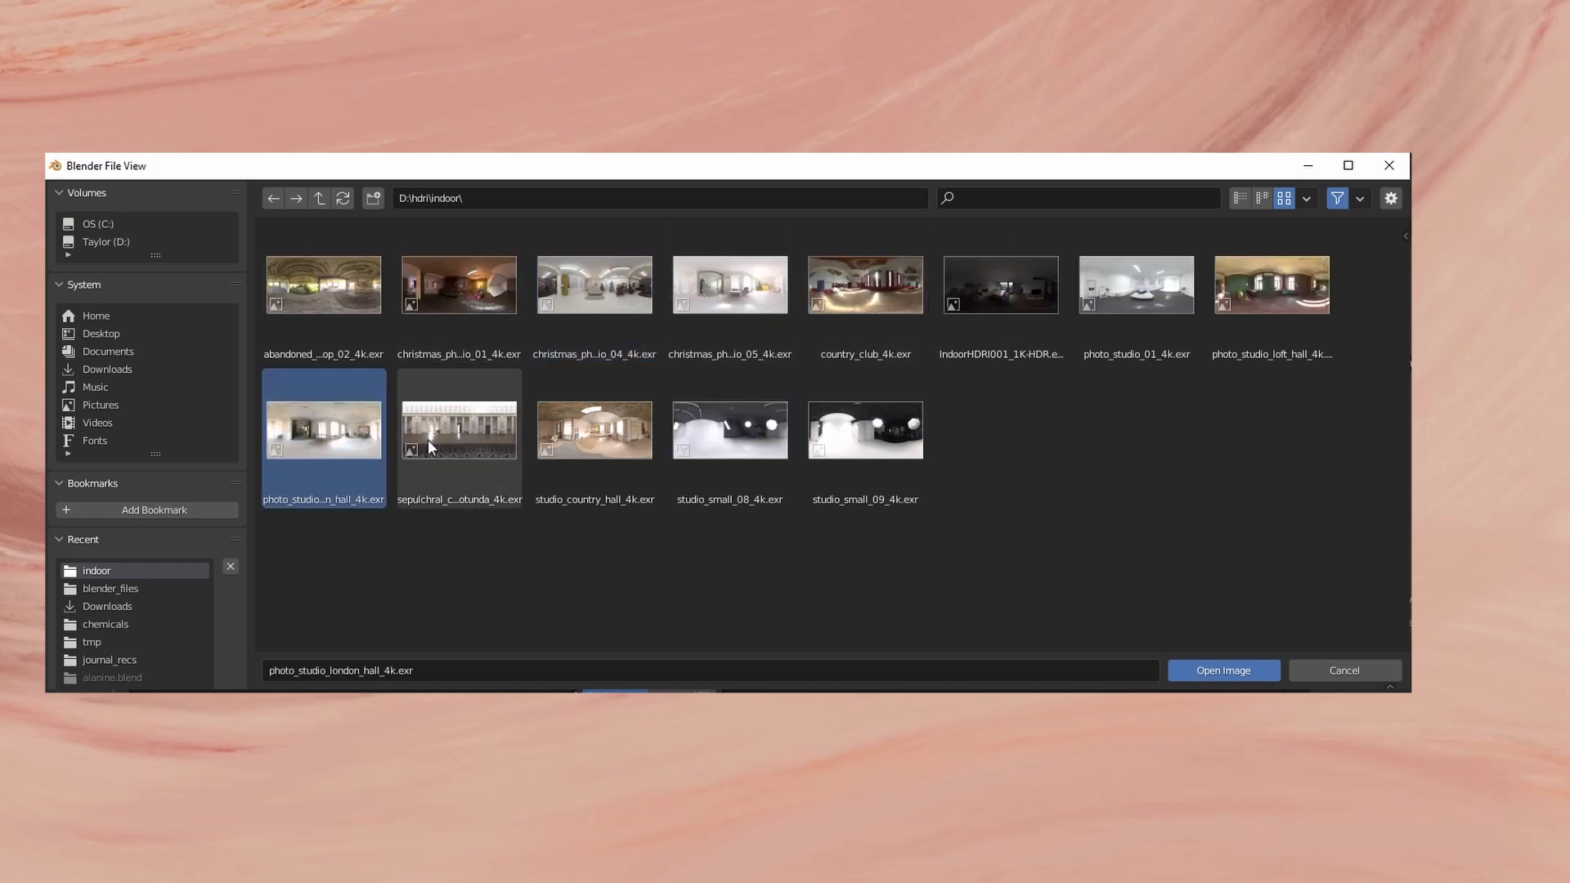
pyautogui.click(1248, 672)
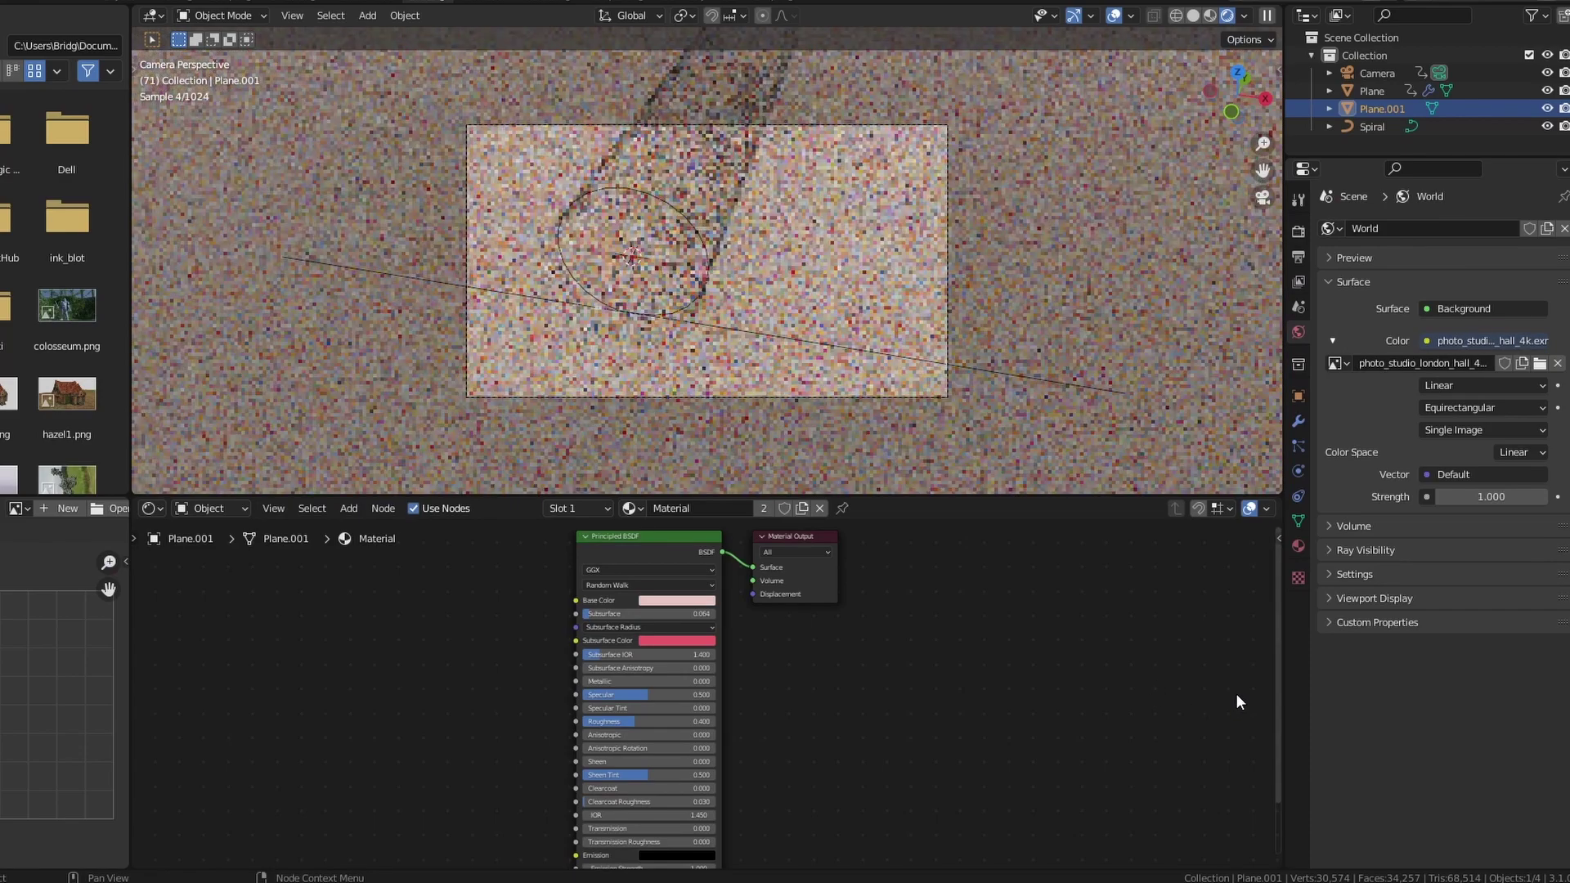
pyautogui.click(1537, 364)
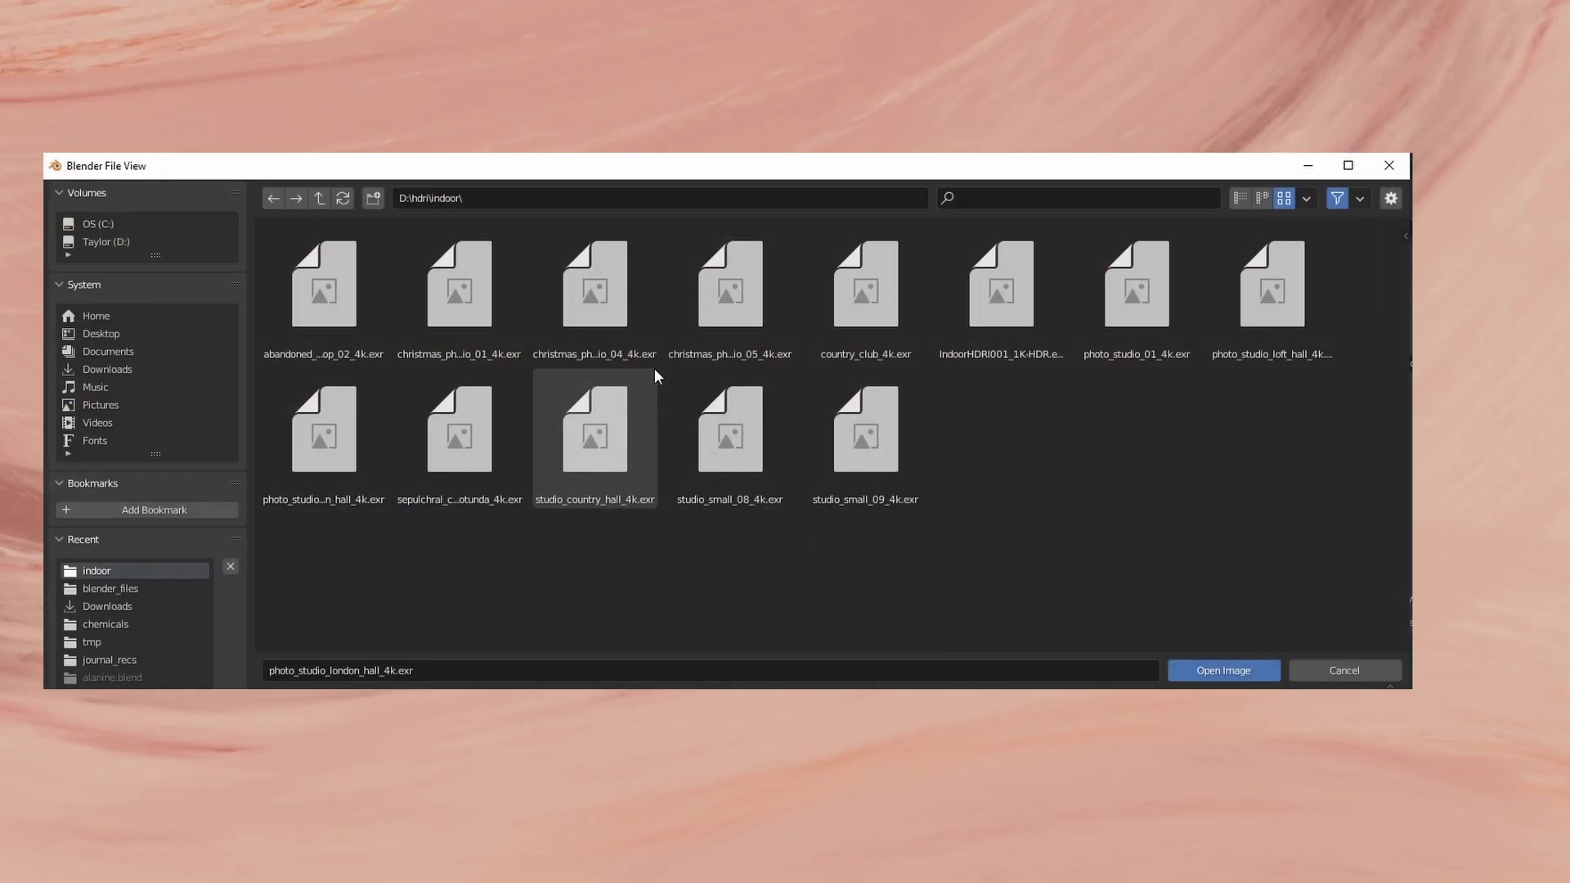
pyautogui.click(723, 319)
pyautogui.click(1233, 669)
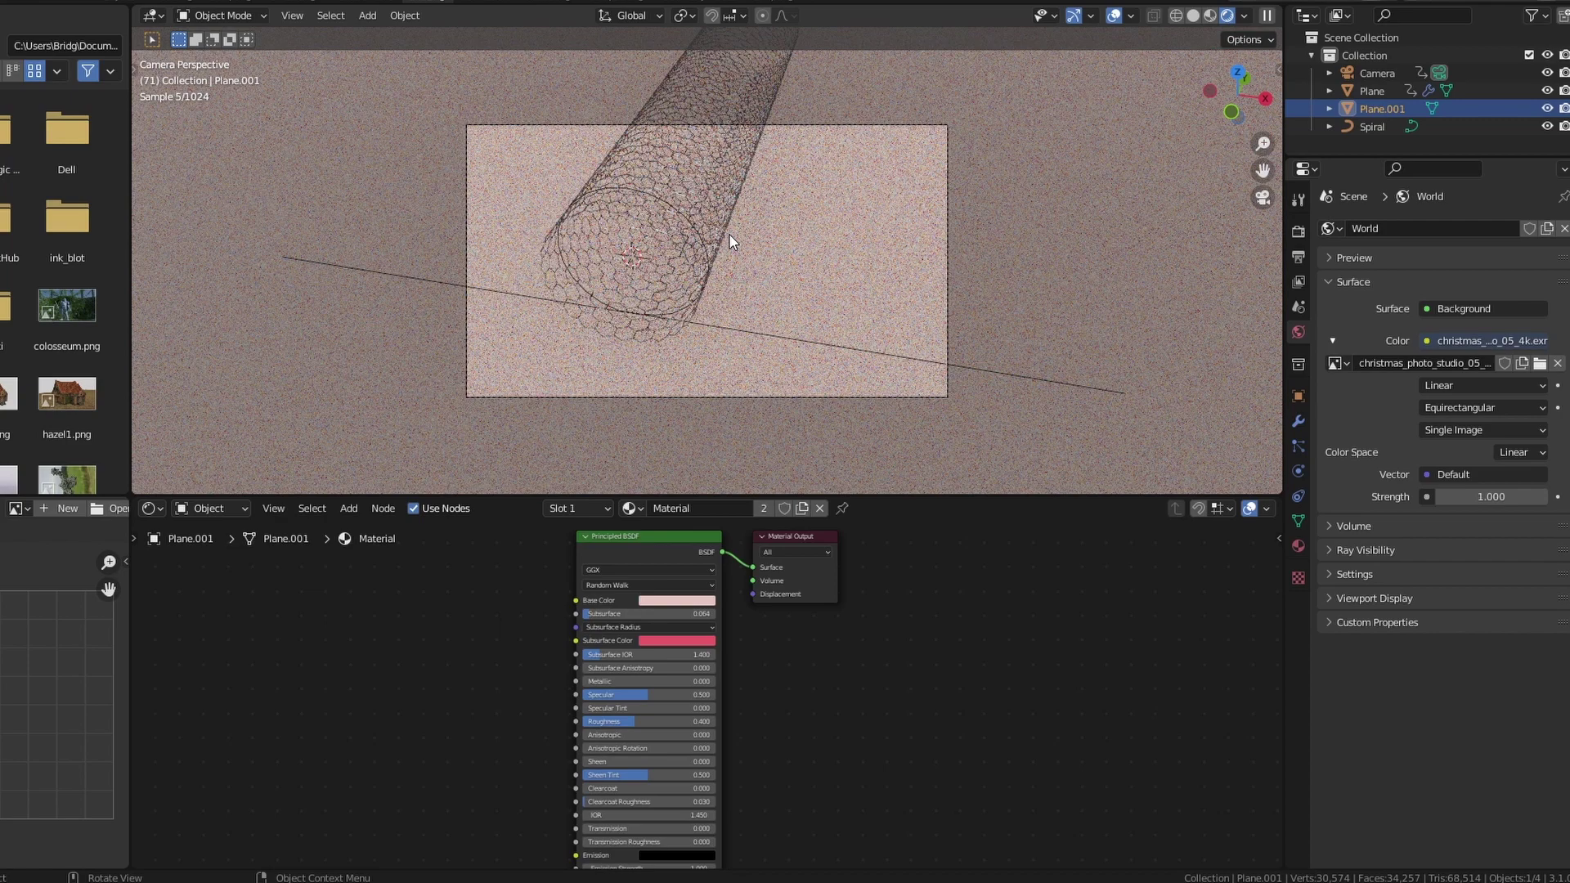
# - Assign Material.001 to the nanotube object, then select the ground plane
pyautogui.click(729, 235)
pyautogui.click(643, 507)
pyautogui.click(697, 554)
pyautogui.click(846, 332)
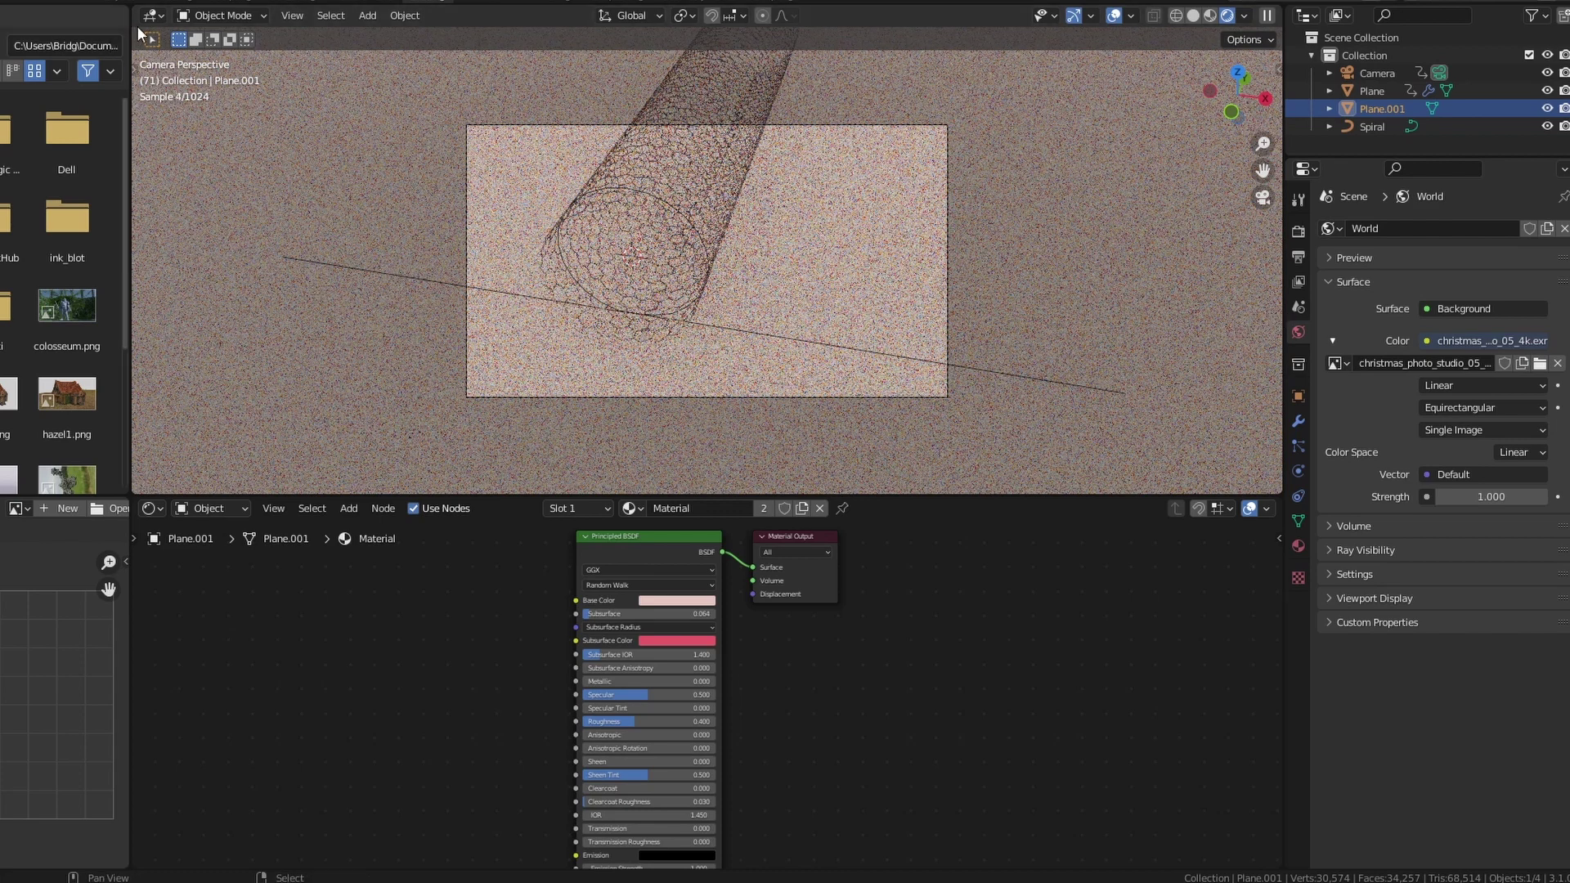
# - Switch to the Layout workspace, look through the scene camera and play the animation
pyautogui.hotkey('ctrl', 'pageup')
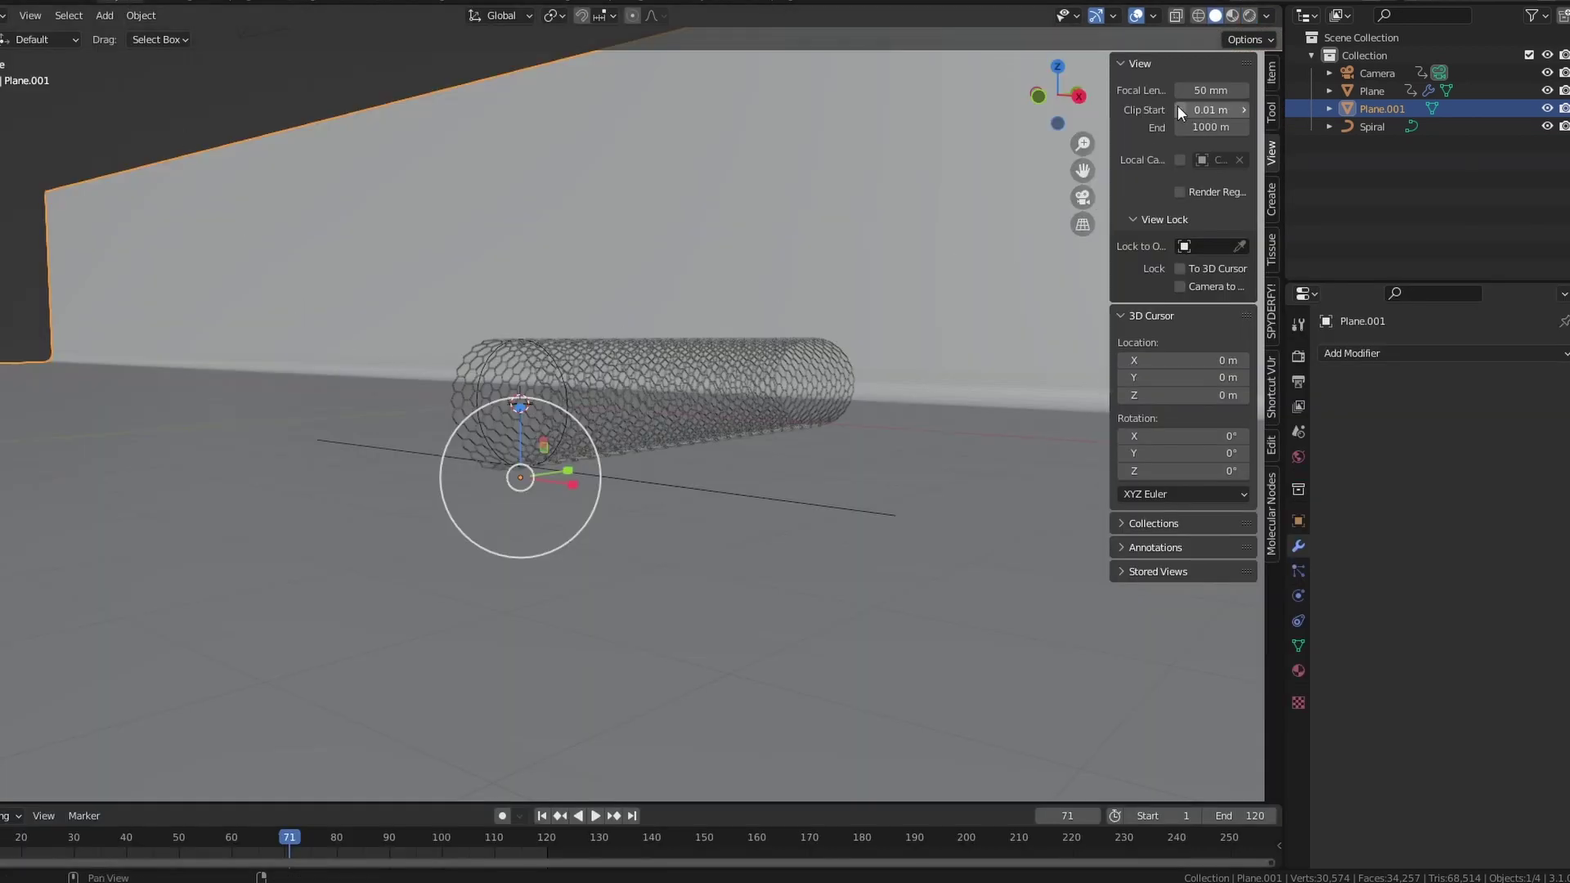
pyautogui.click(1081, 197)
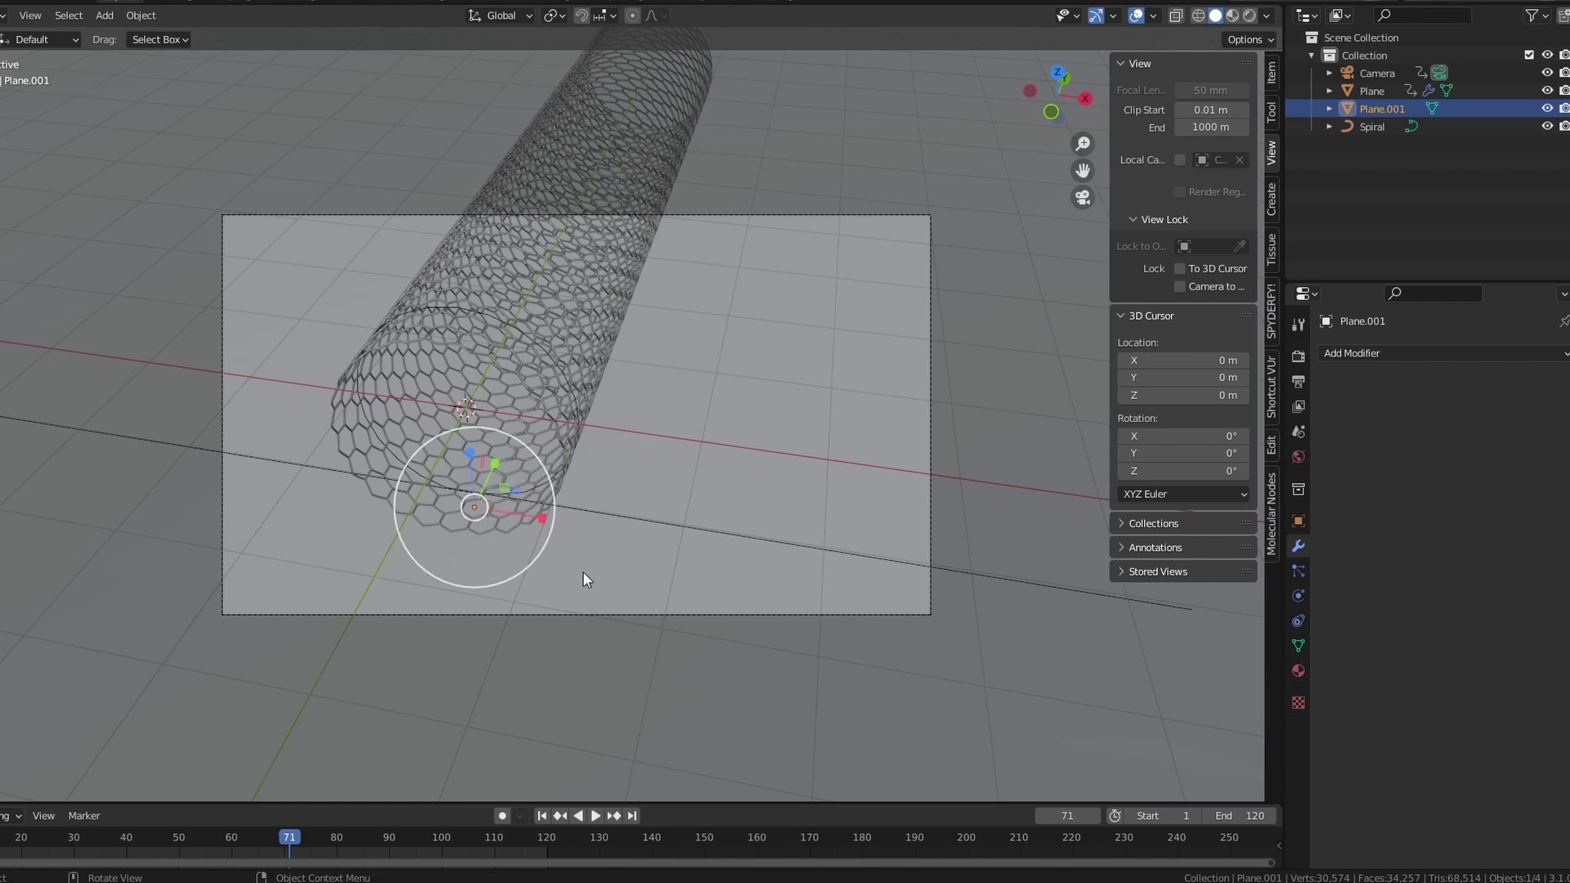
pyautogui.press('space')
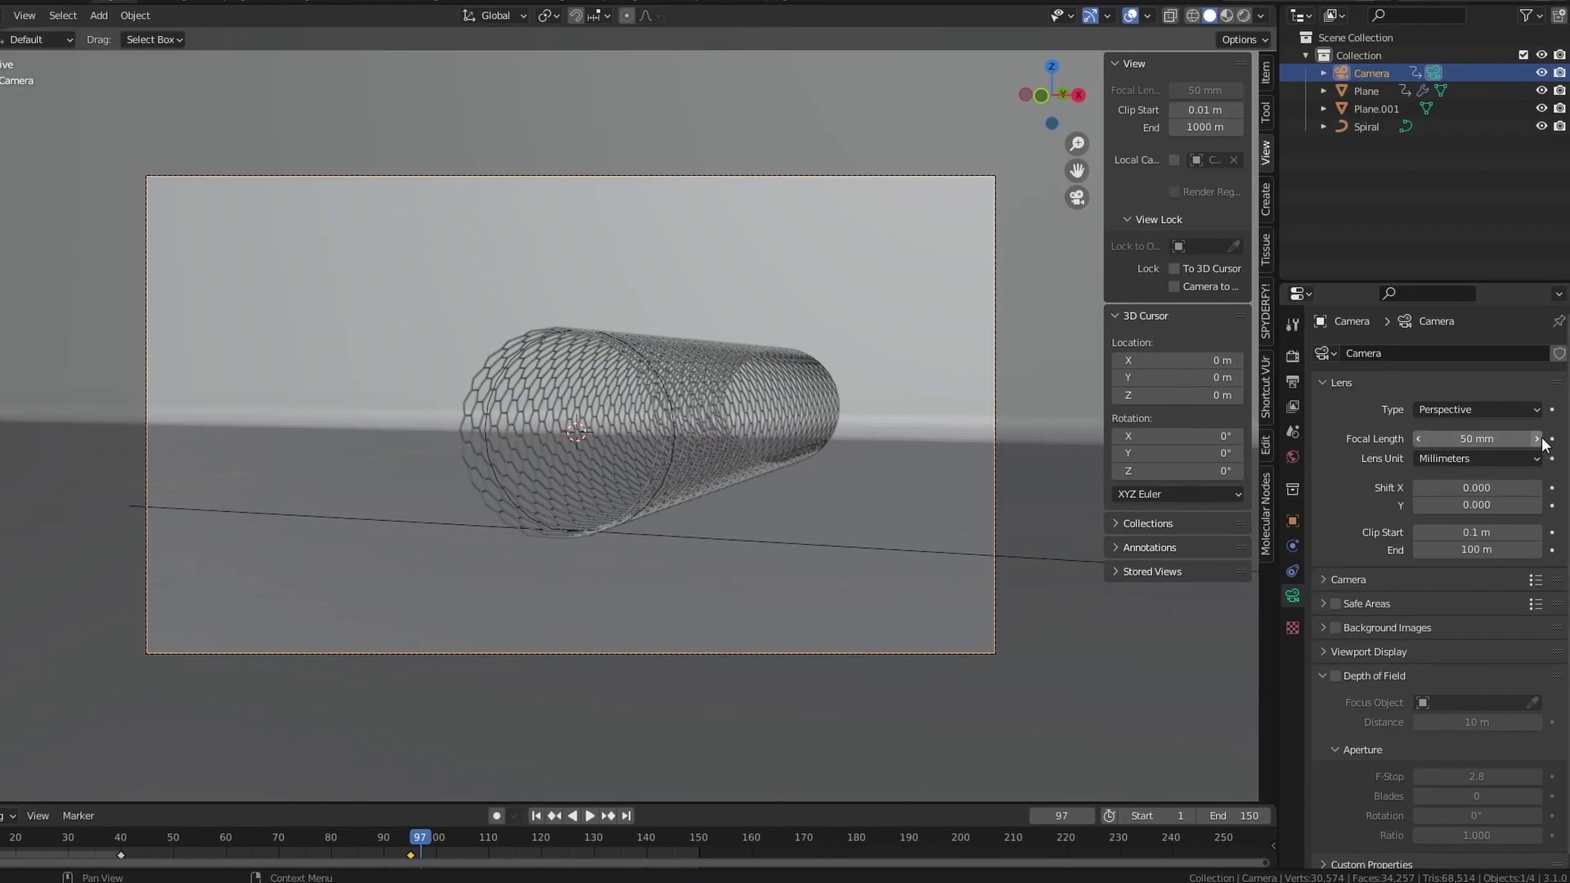
# - Keyframe the camera focal length at 50 mm on frame 97 and 35 mm on frame 126
pyautogui.press('i')
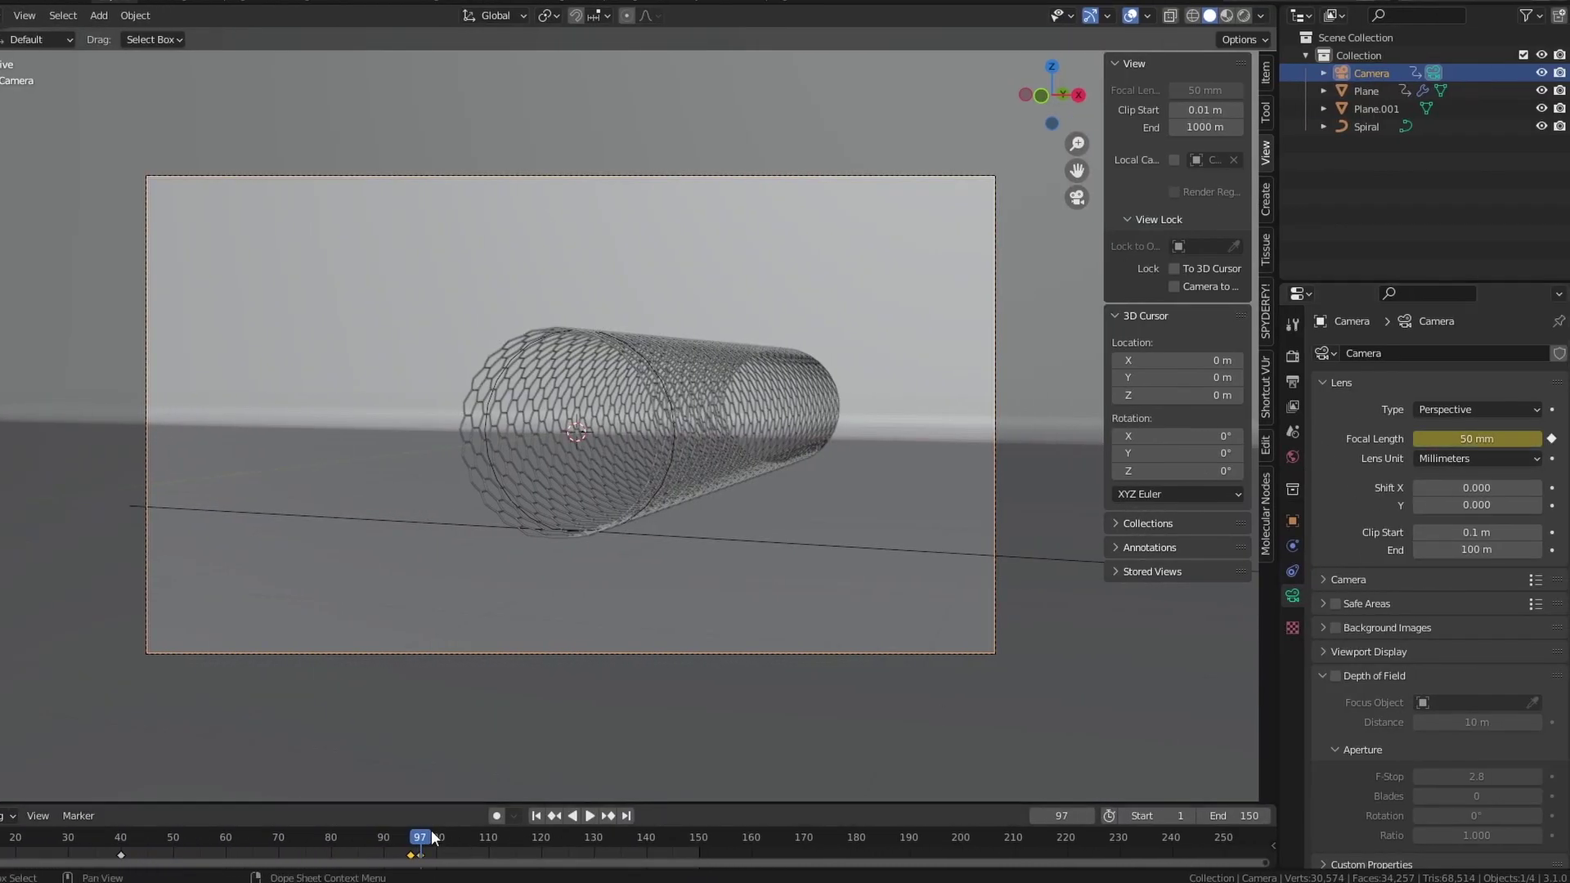
pyautogui.moveTo(434, 838); pyautogui.dragTo(572, 855)
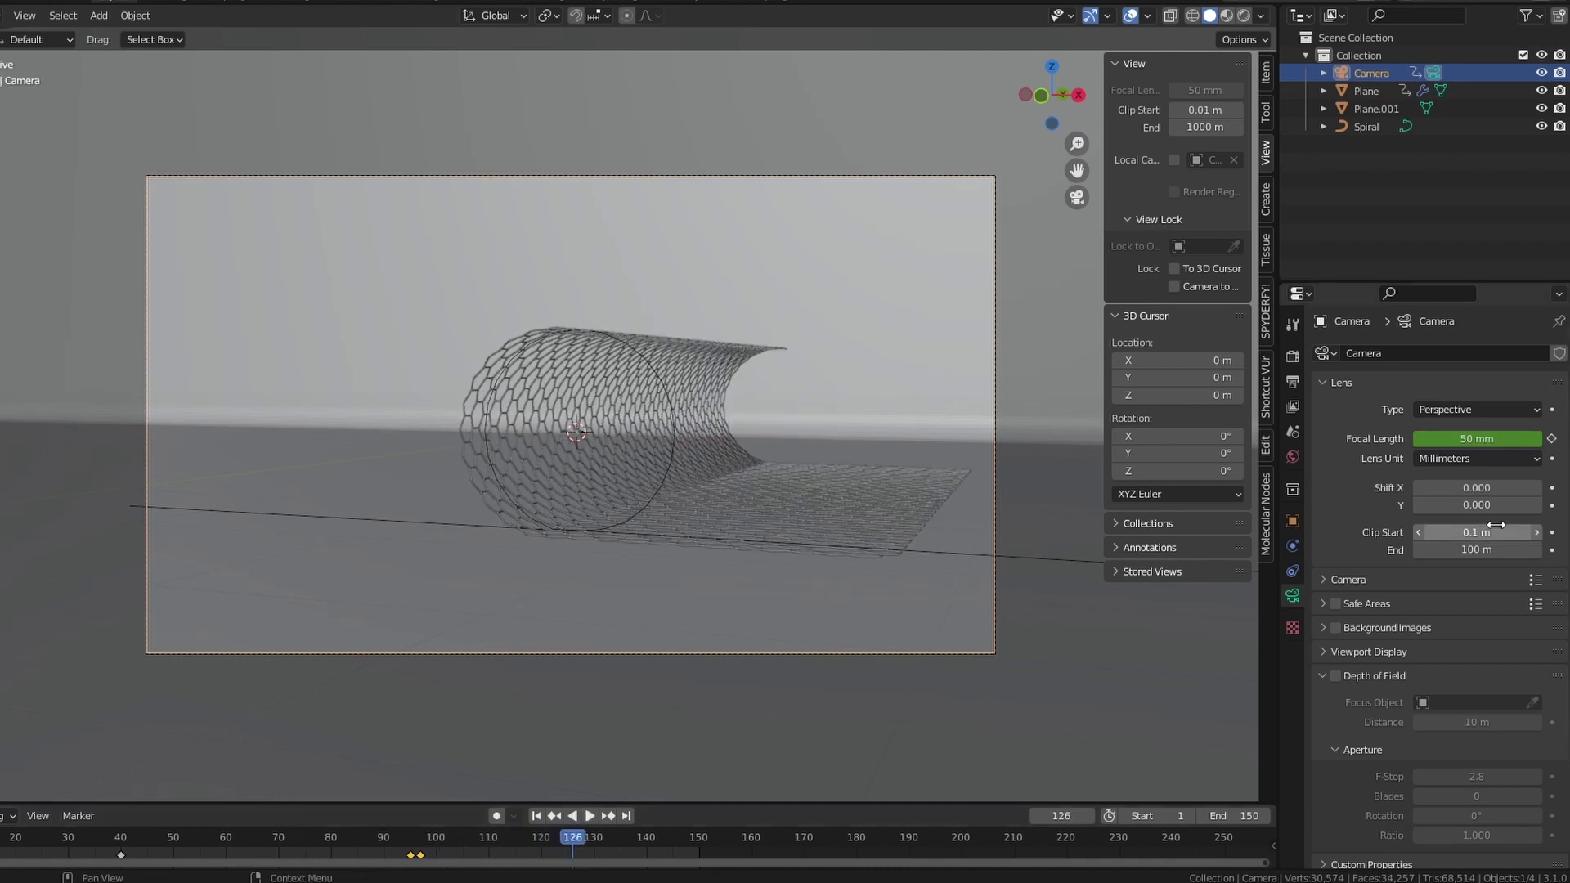
pyautogui.moveTo(1498, 442); pyautogui.dragTo(1390, 442)
pyautogui.press('i')
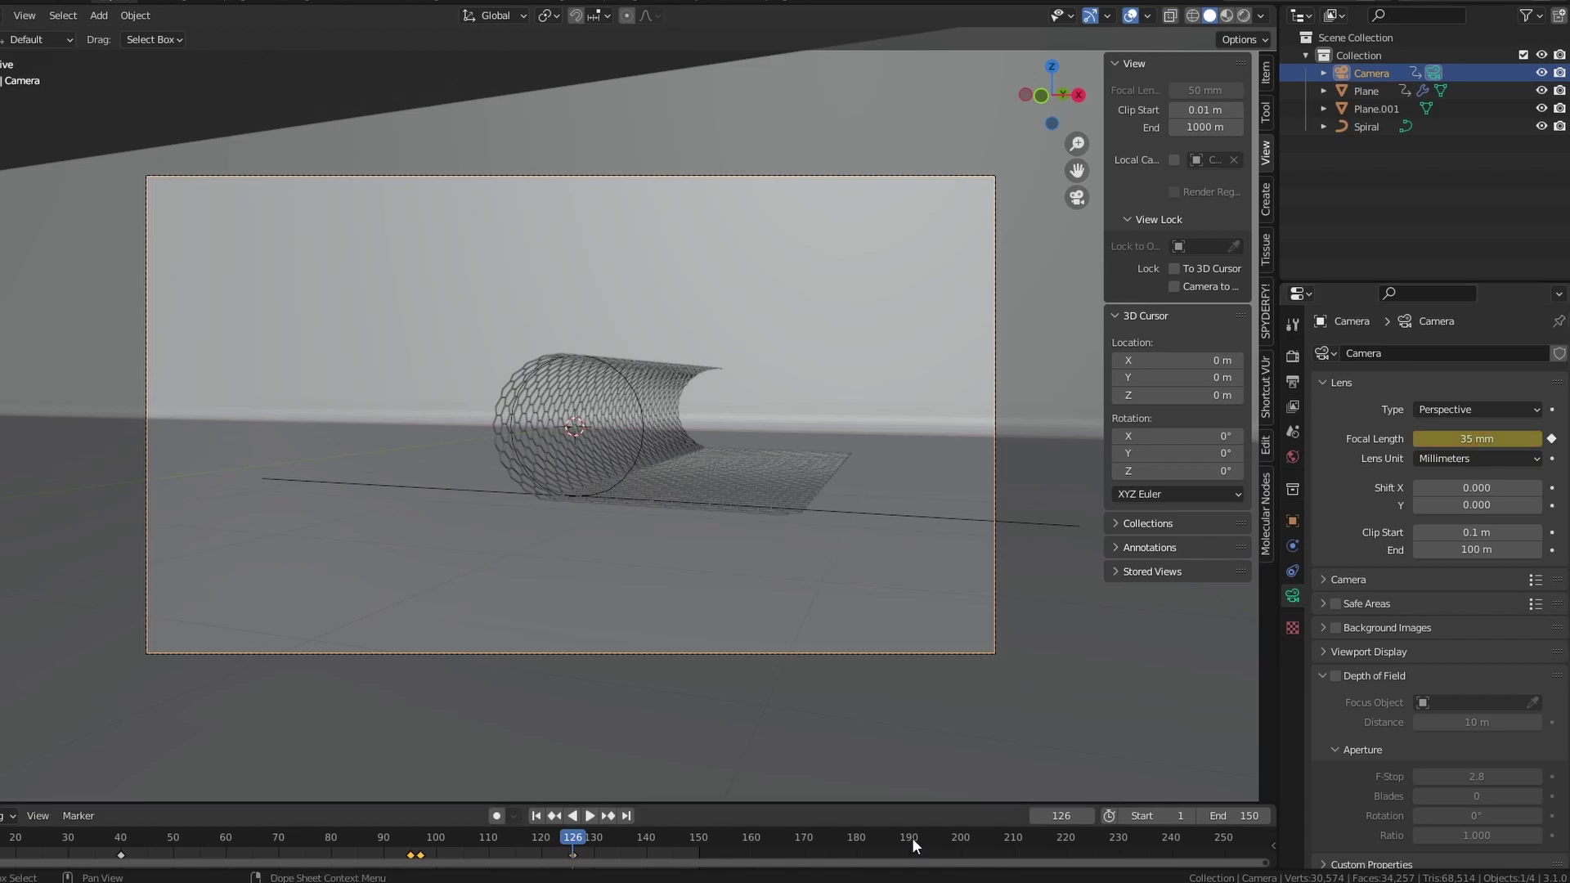
pyautogui.press('space')
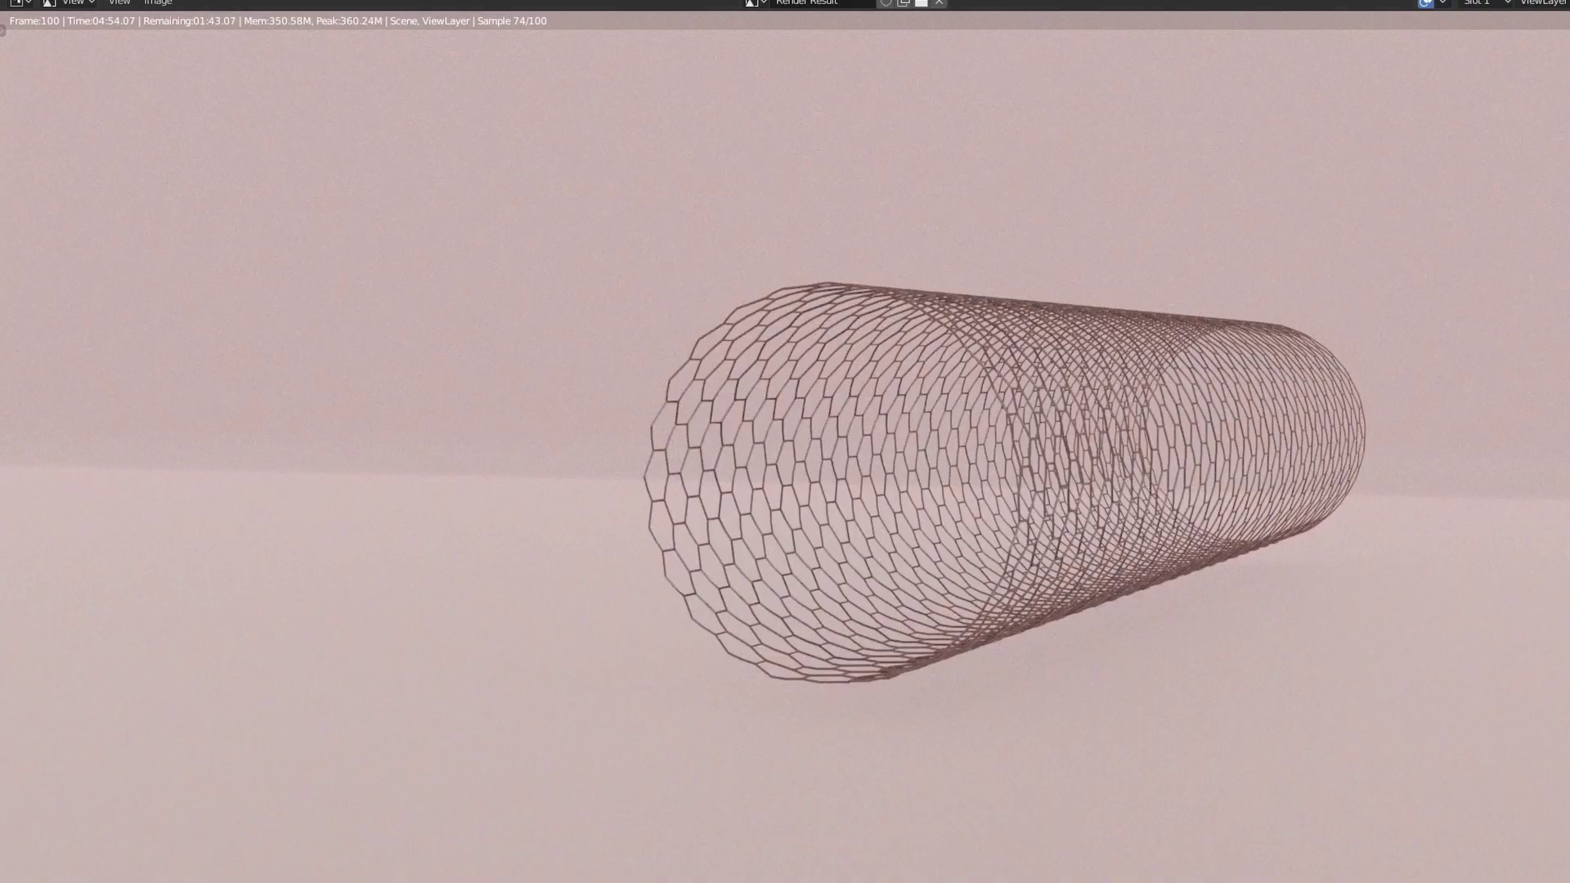
pyautogui.scroll(1, 618, 619)
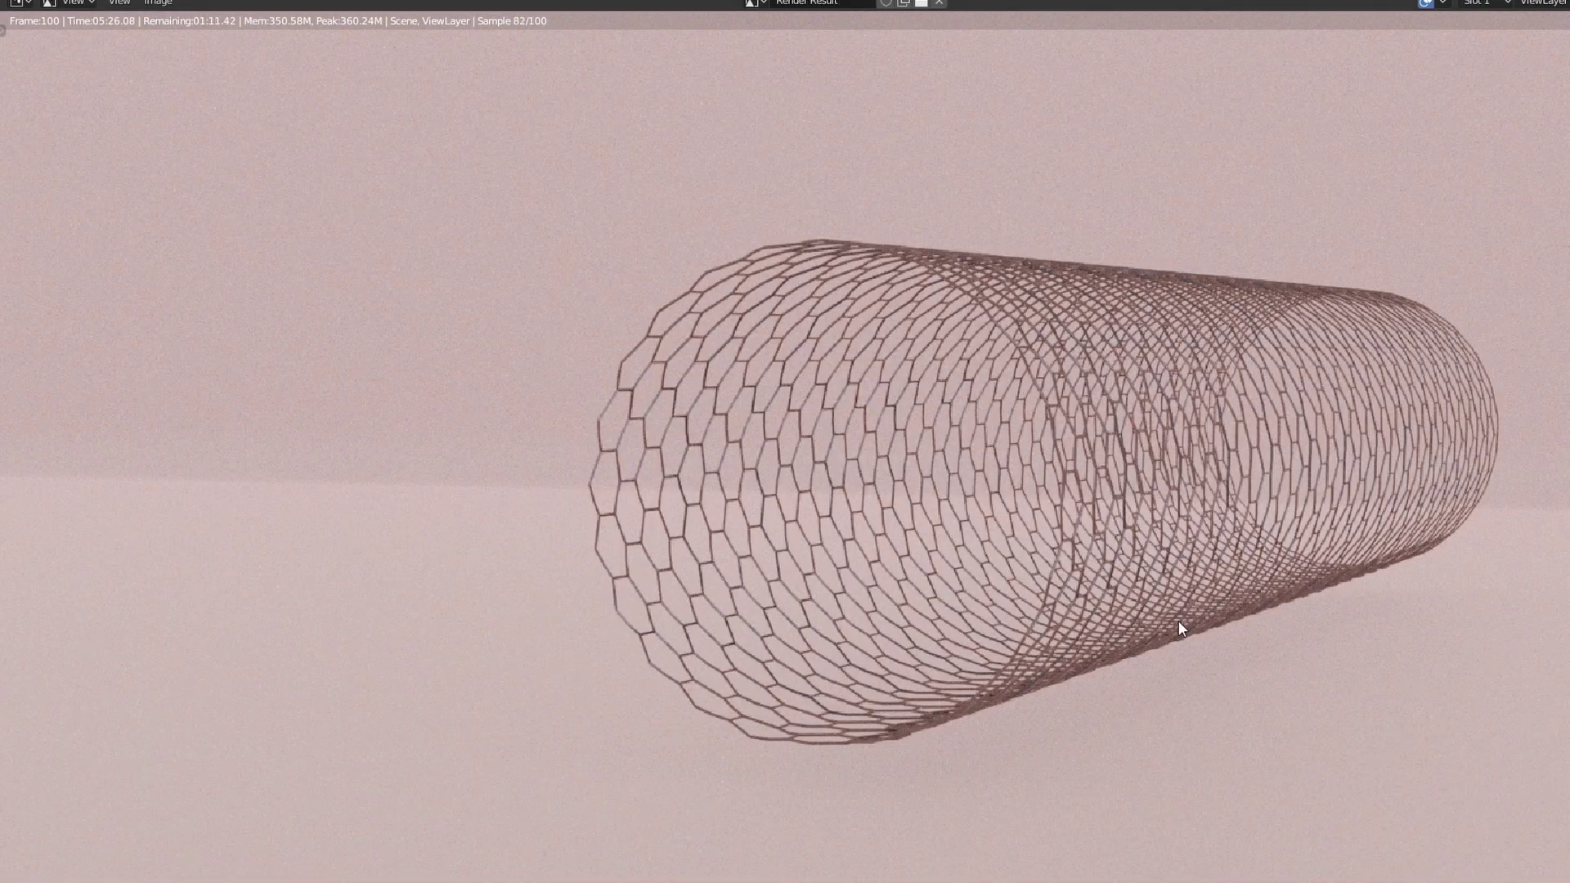
pyautogui.scroll(-2, 1032, 533)
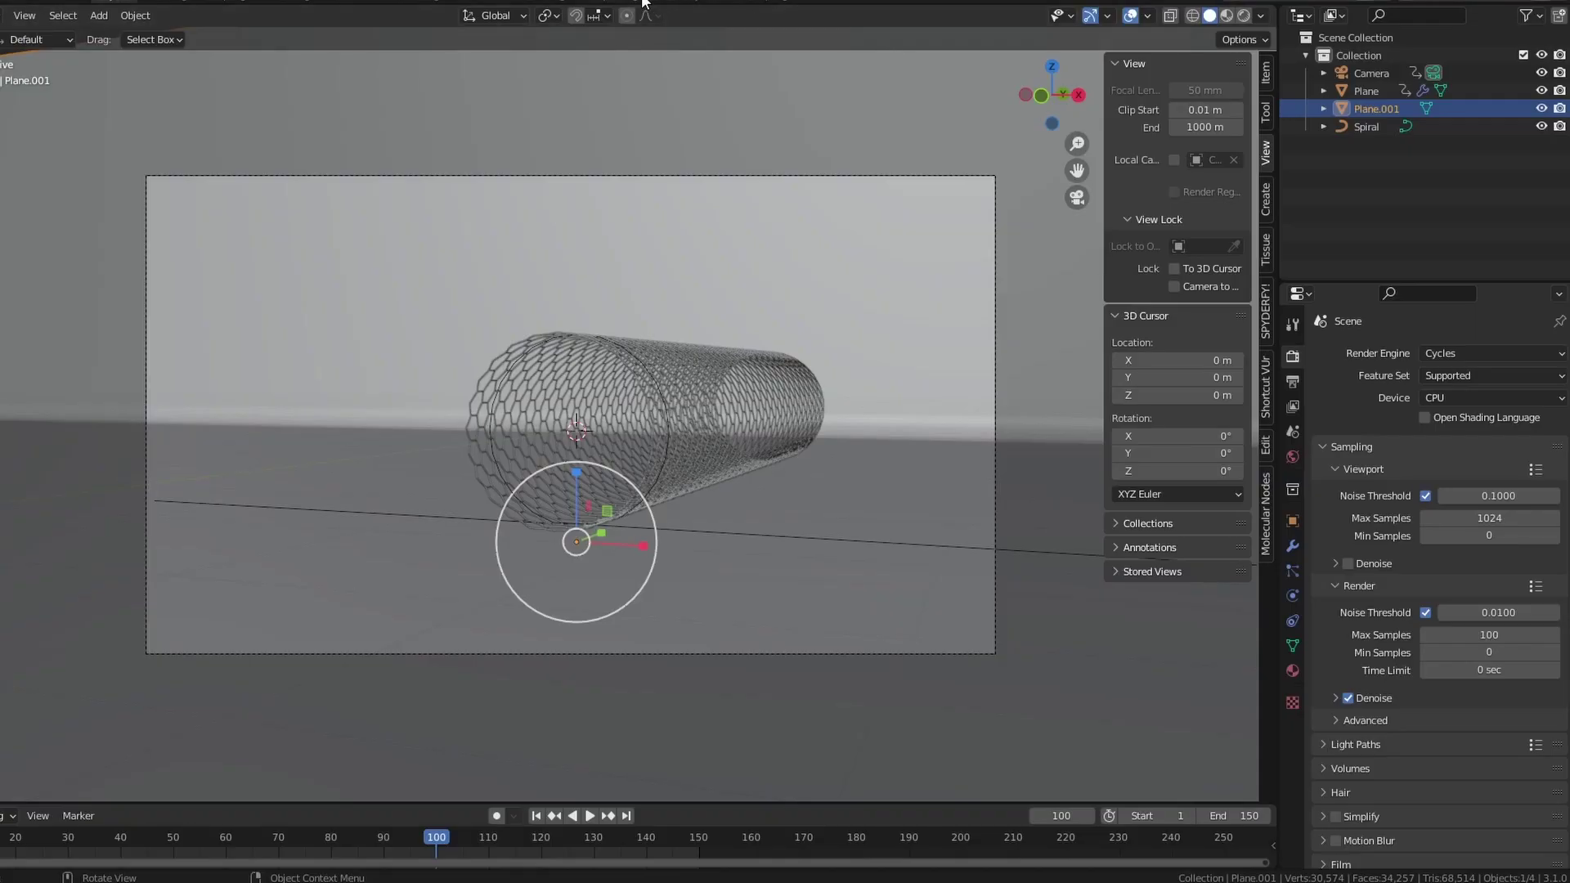
# - Enable compositing nodes and connect the Render Layers image to a new Viewer node
pyautogui.click(641, 2)
pyautogui.click(58, 17)
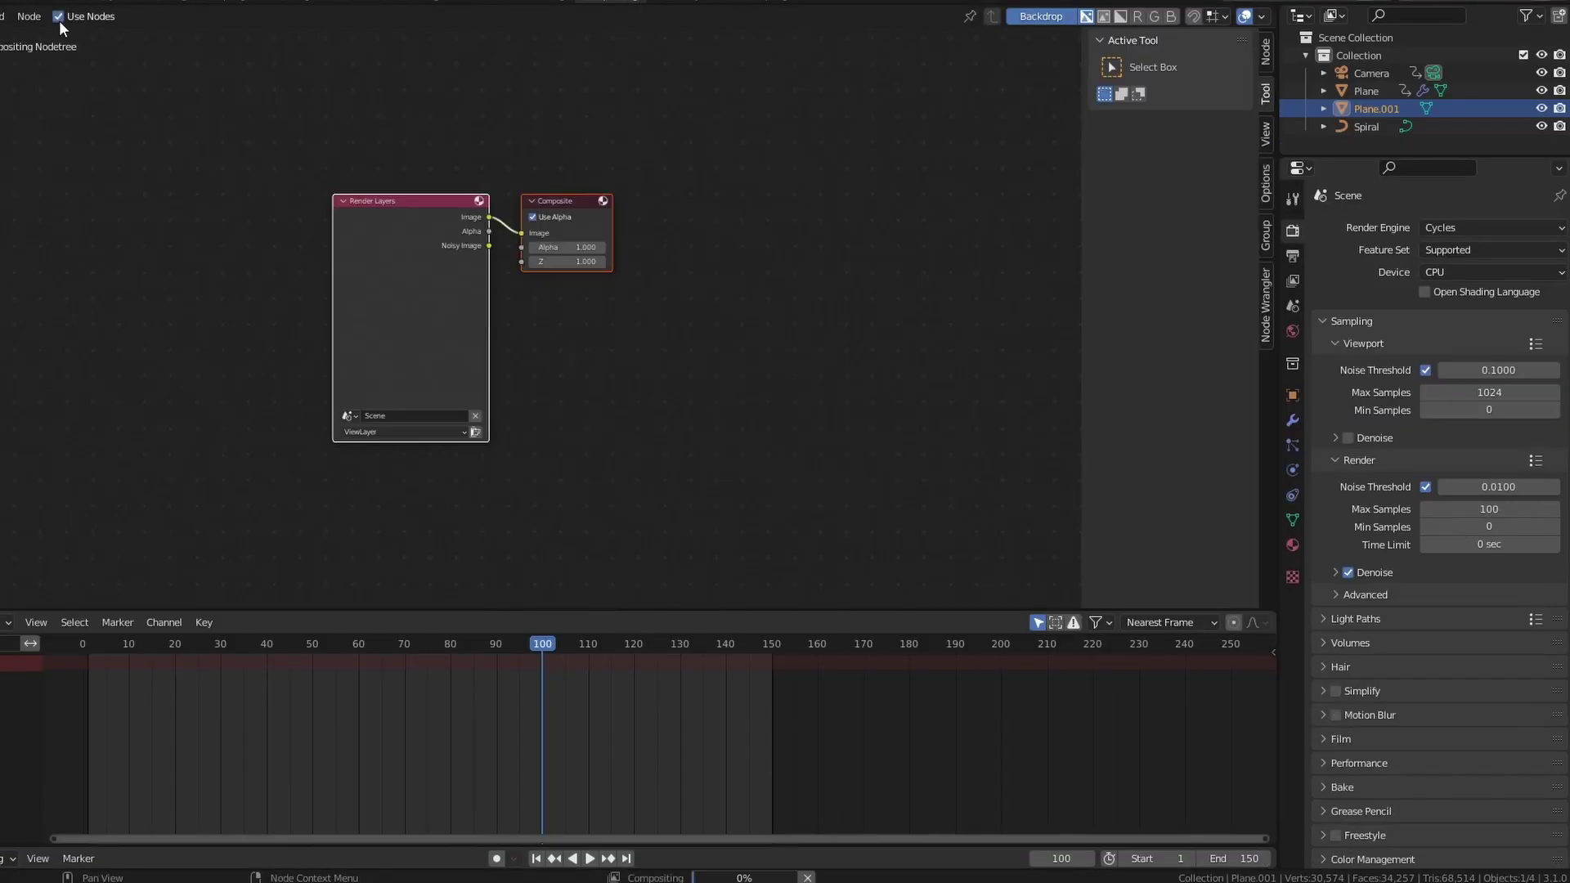
pyautogui.hotkey('shift', 'a')
pyautogui.click(689, 381)
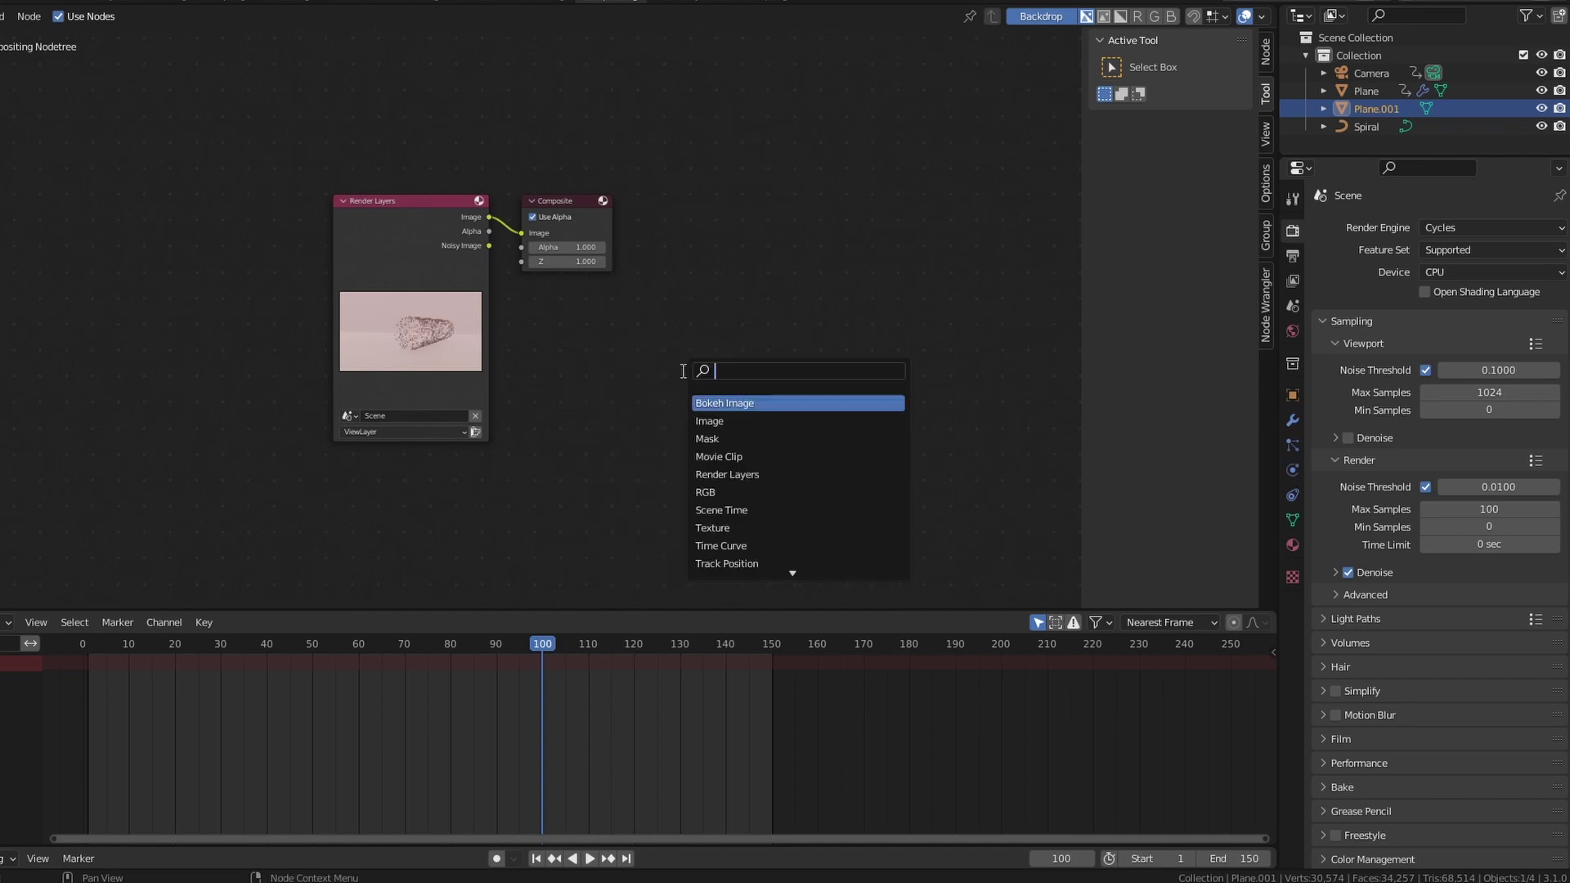
pyautogui.write('viewer')
pyautogui.press('Return')
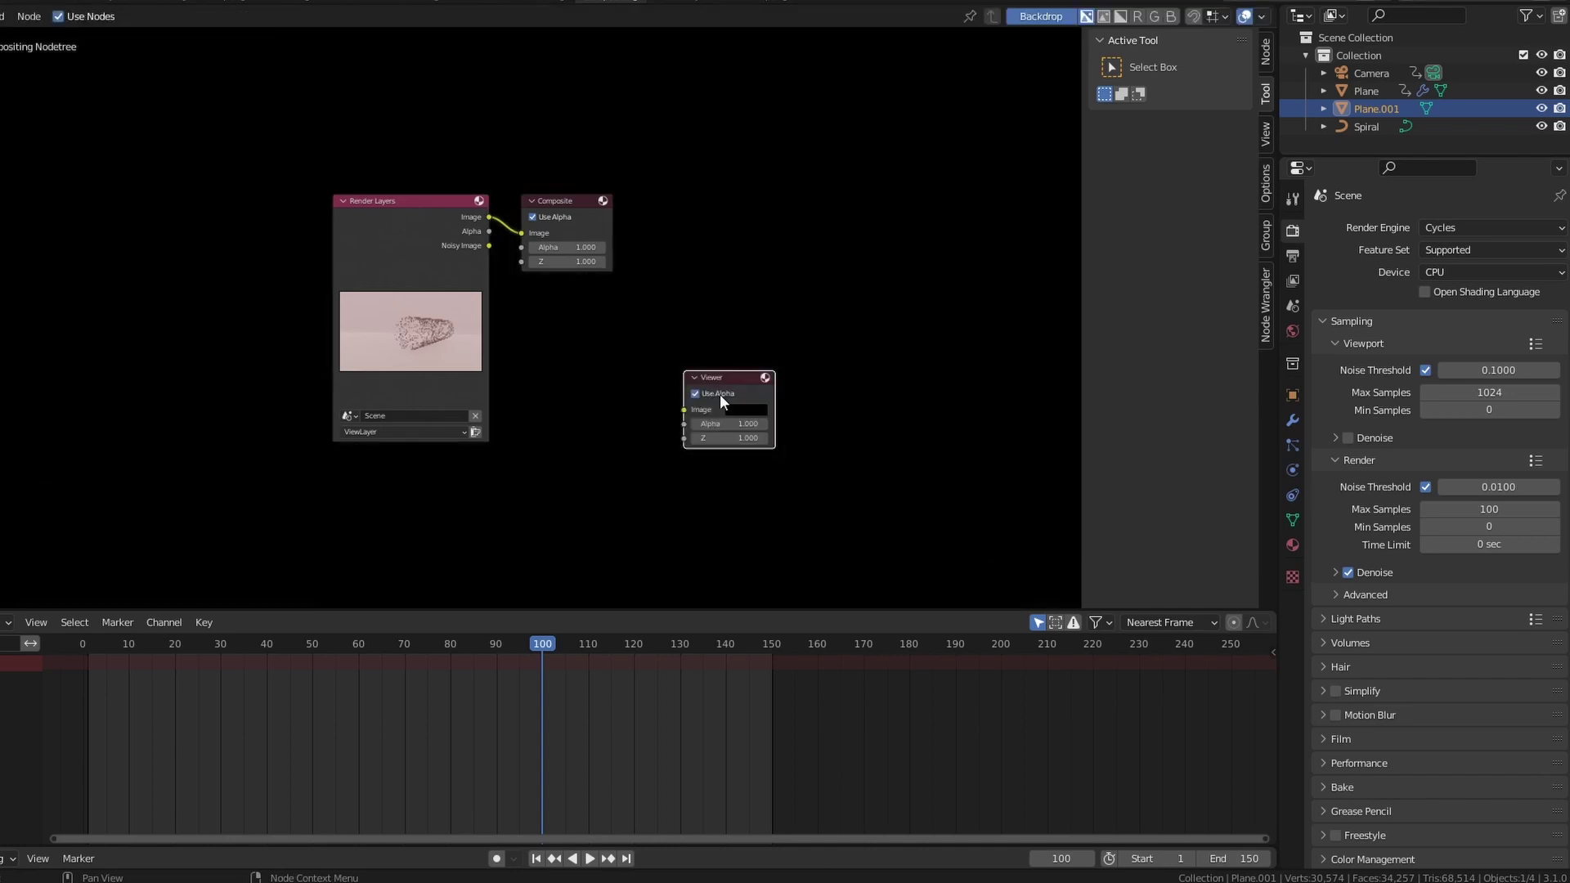
pyautogui.moveTo(489, 217); pyautogui.dragTo(676, 410)
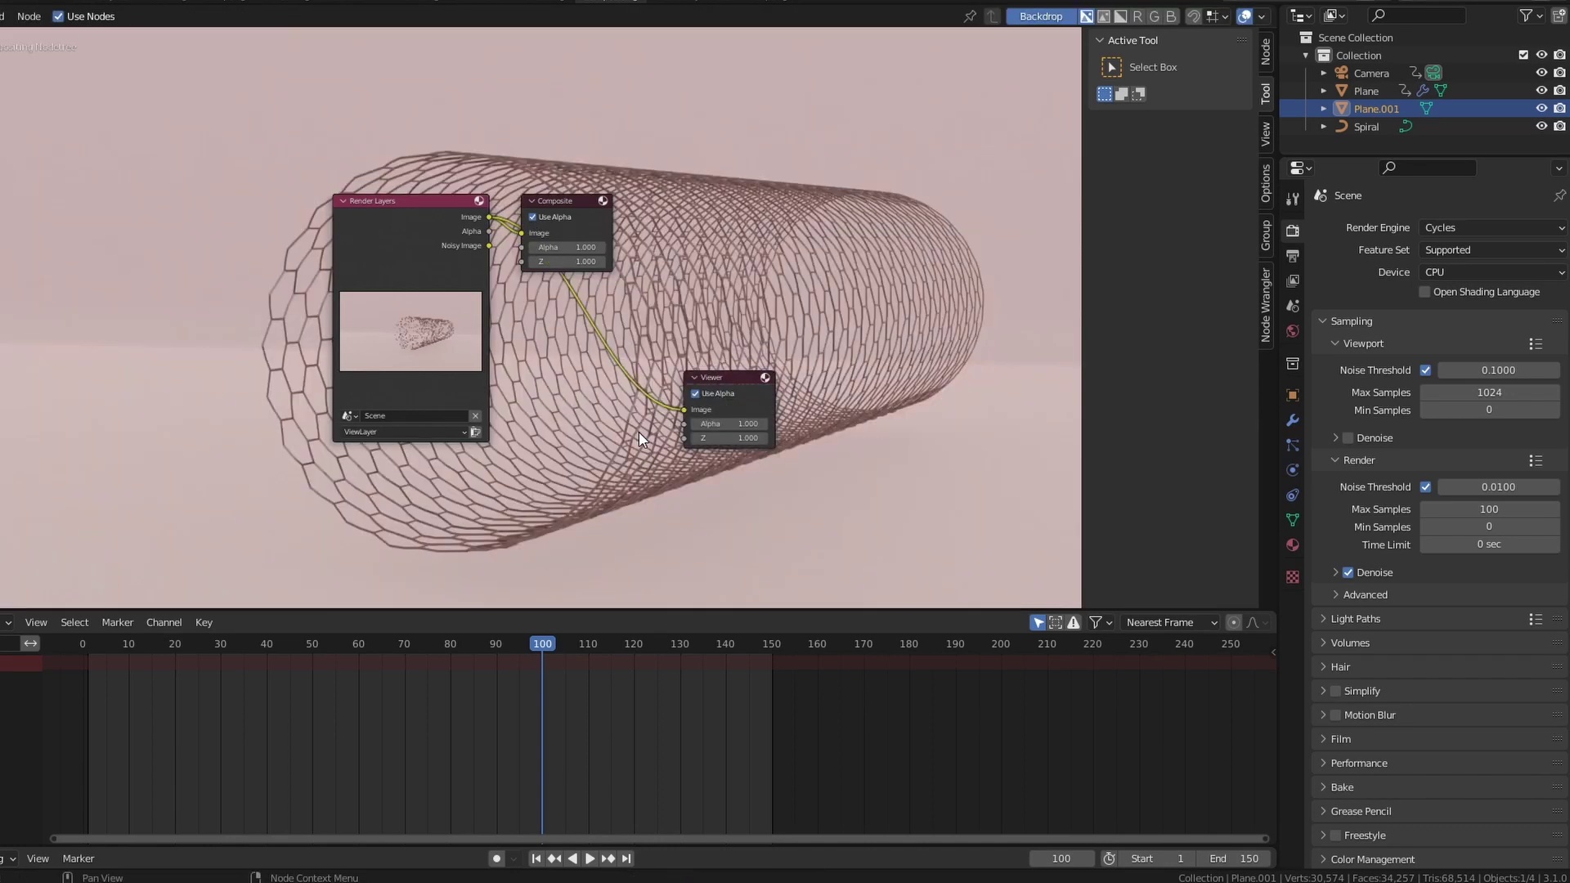
pyautogui.press('v')
pyautogui.moveTo(368, 193); pyautogui.dragTo(40, 234)
# - Insert a Lens Distortion node into the render-to-Viewer link with 0.02 dispersion
pyautogui.hotkey('shift', 'a')
pyautogui.click(605, 456)
pyautogui.write('lens')
pyautogui.click(647, 488)
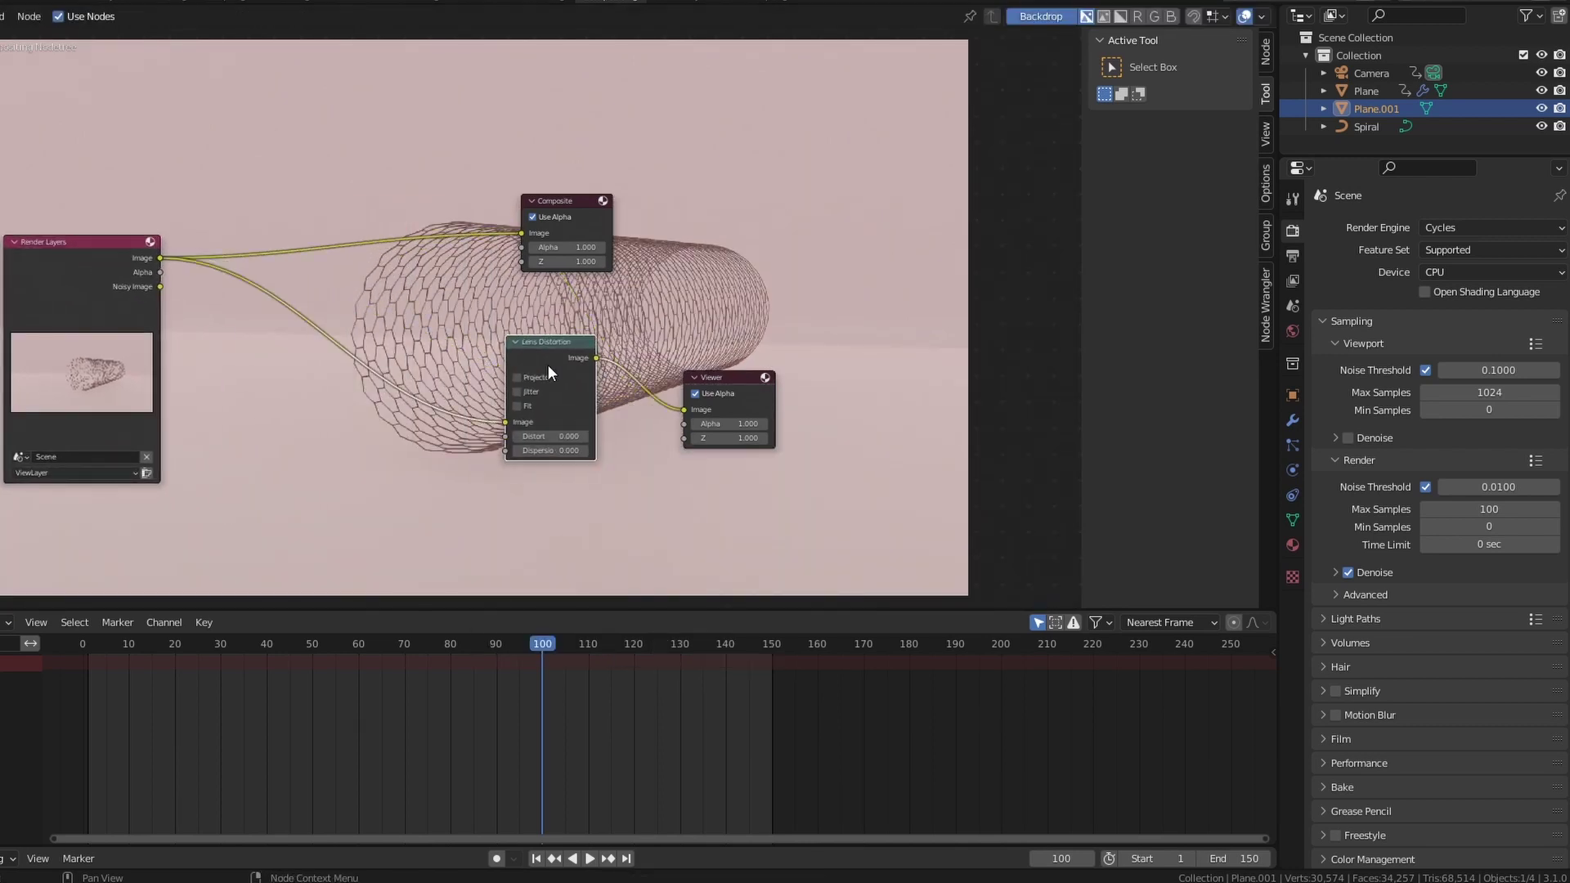
pyautogui.click(273, 460)
pyautogui.click(281, 488)
pyautogui.write('0.02')
pyautogui.press('Return')
# - Link the Lens Distortion output to the Composite node as well
pyautogui.hotkey('shift', 'a')
pyautogui.click(495, 541)
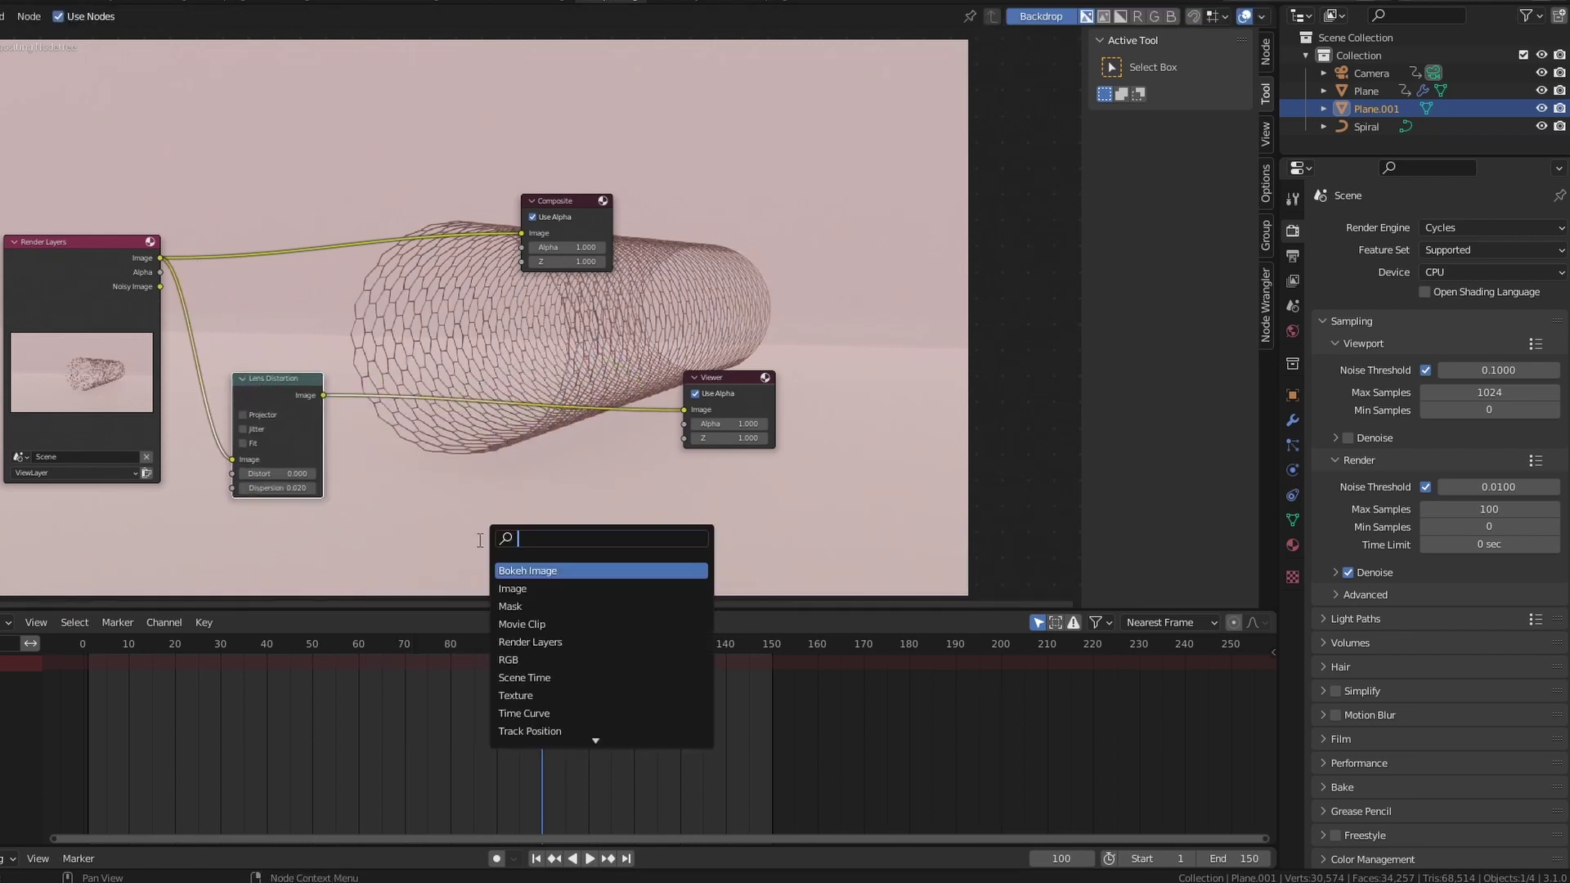
pyautogui.press('Escape')
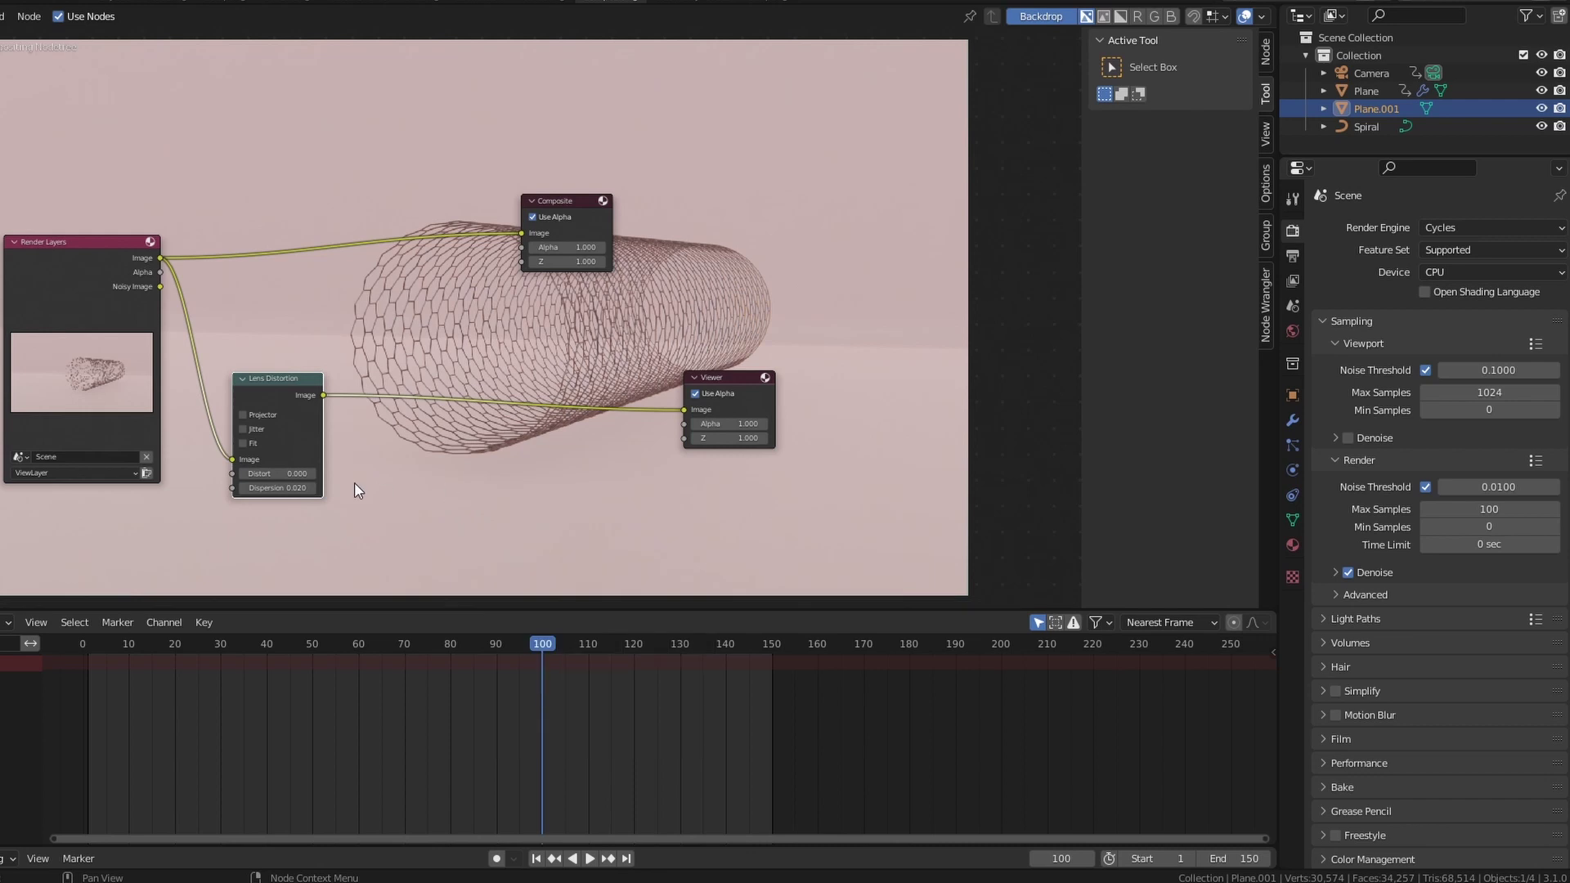
pyautogui.moveTo(316, 395); pyautogui.dragTo(522, 233)
pyautogui.click(622, 517)
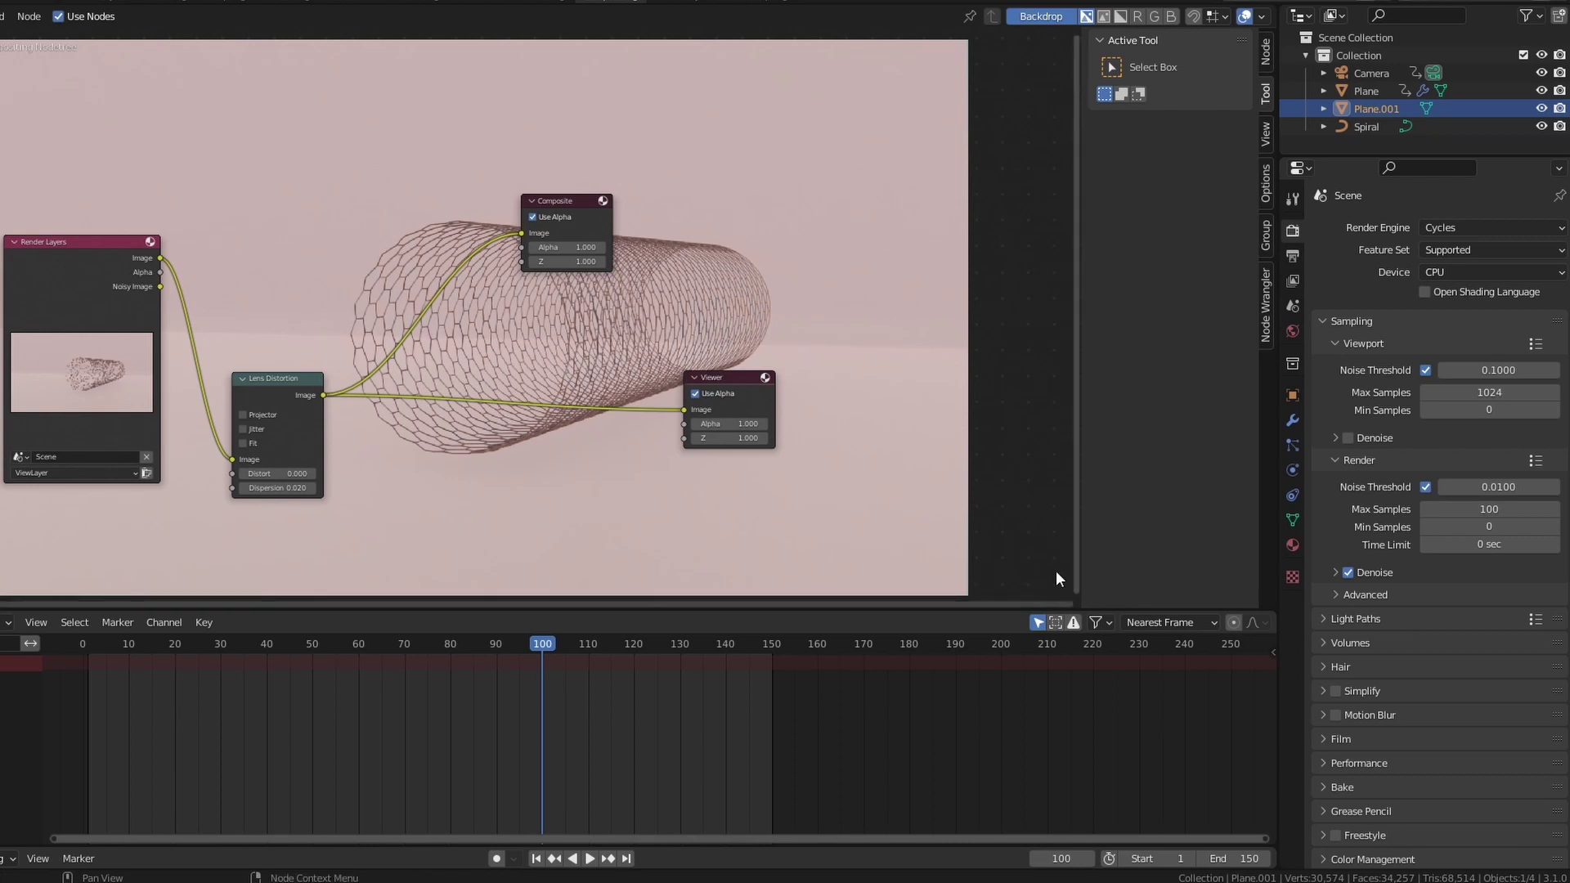